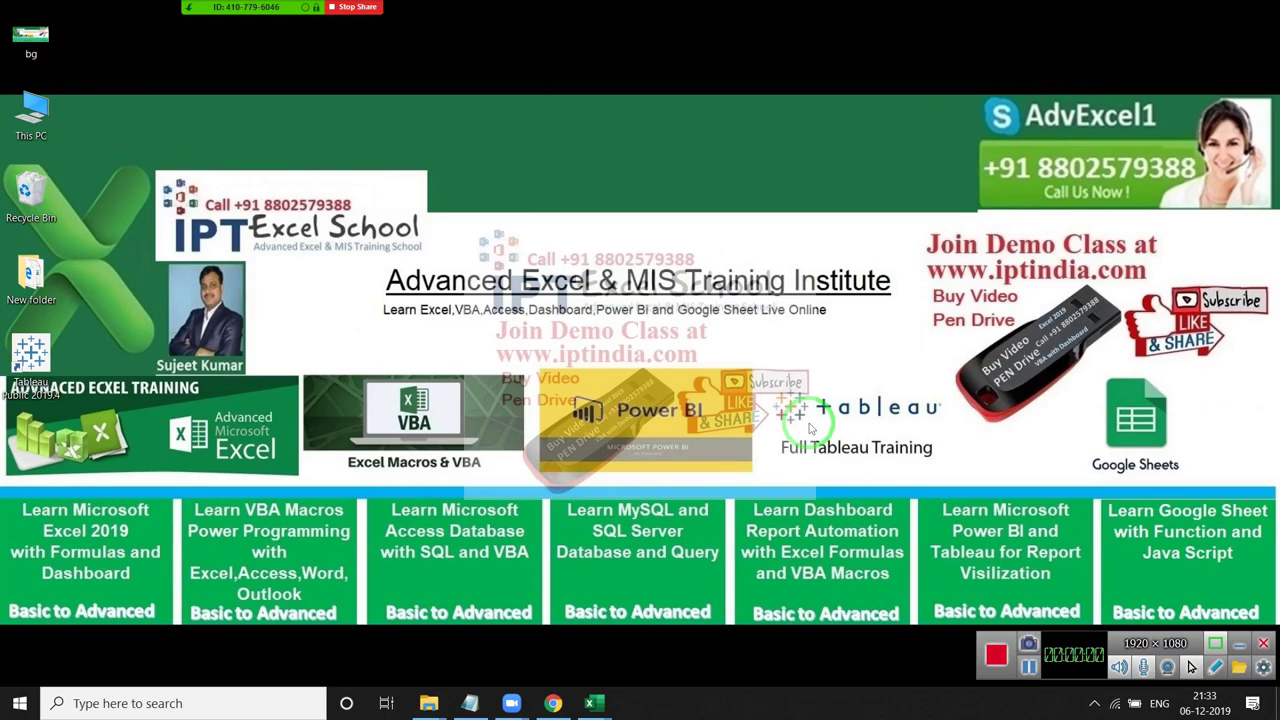
- Open the Ageing File workbook and look over the PUNE sheet's Year and empty discount cell F2
{"action": "left_click", "coordinate": [590, 703]}
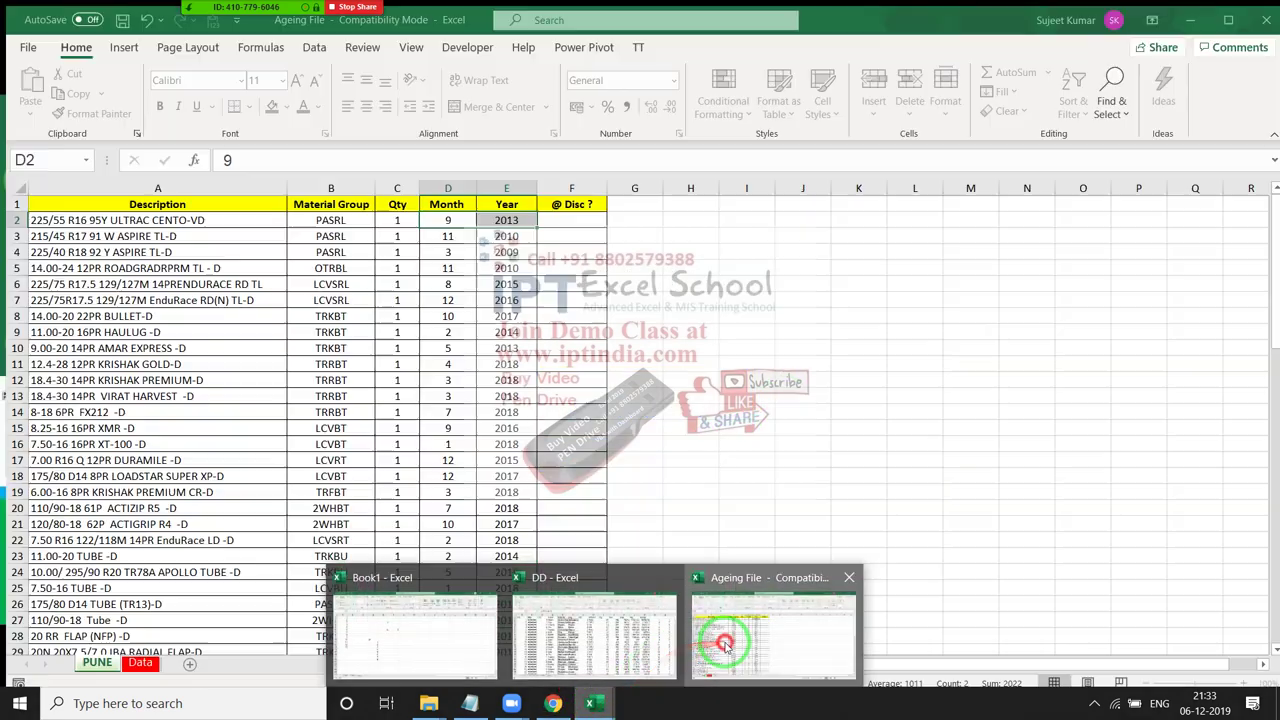
{"action": "left_click", "coordinate": [720, 630]}
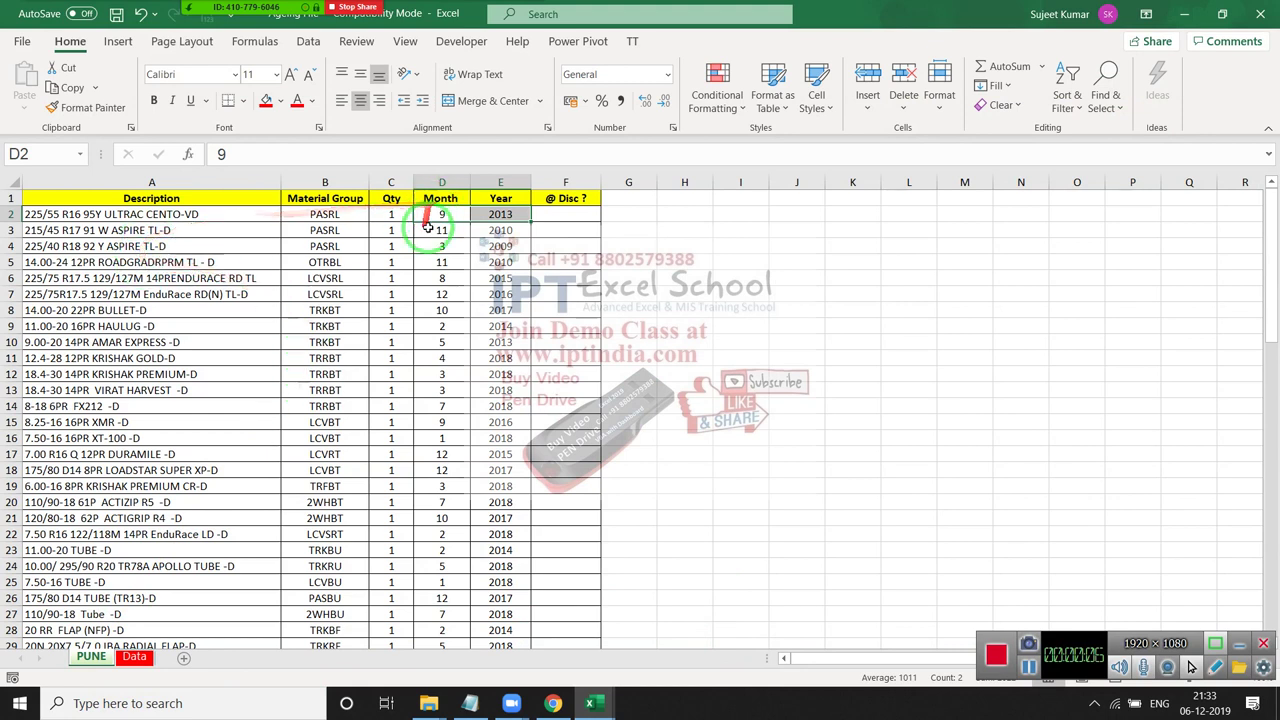
{"action": "left_click", "coordinate": [497, 214]}
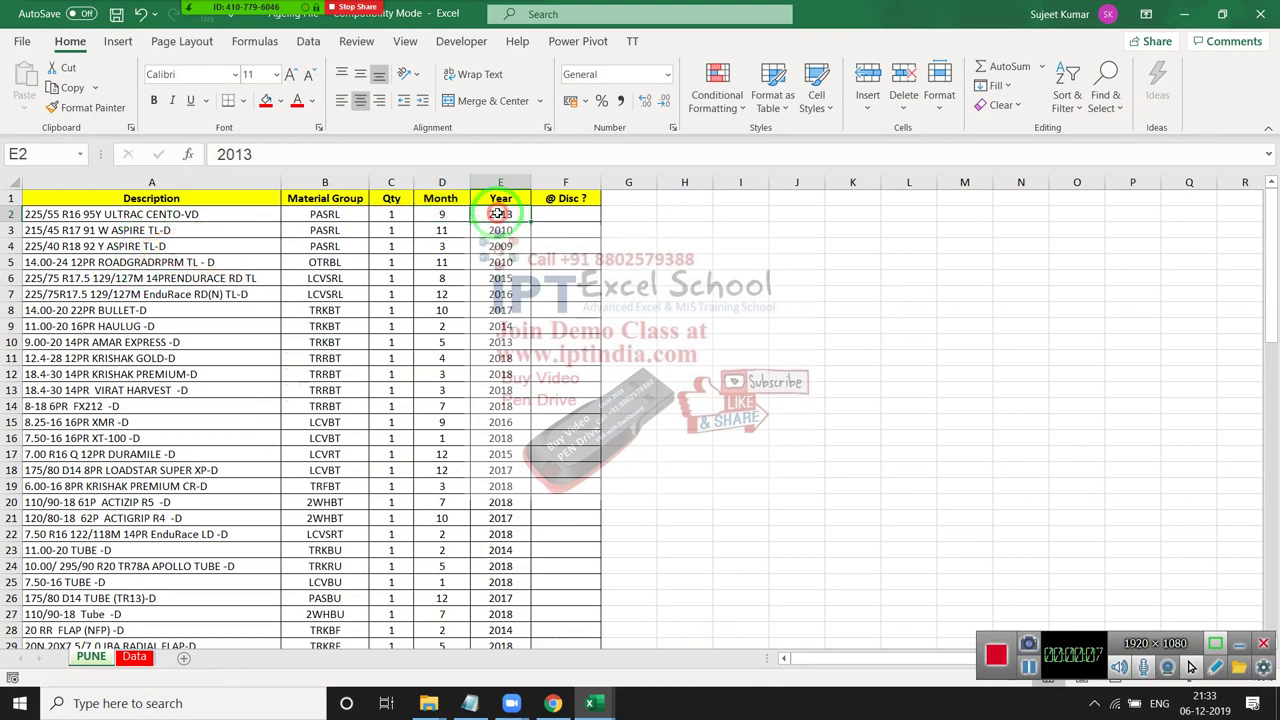
{"action": "left_click", "coordinate": [565, 215]}
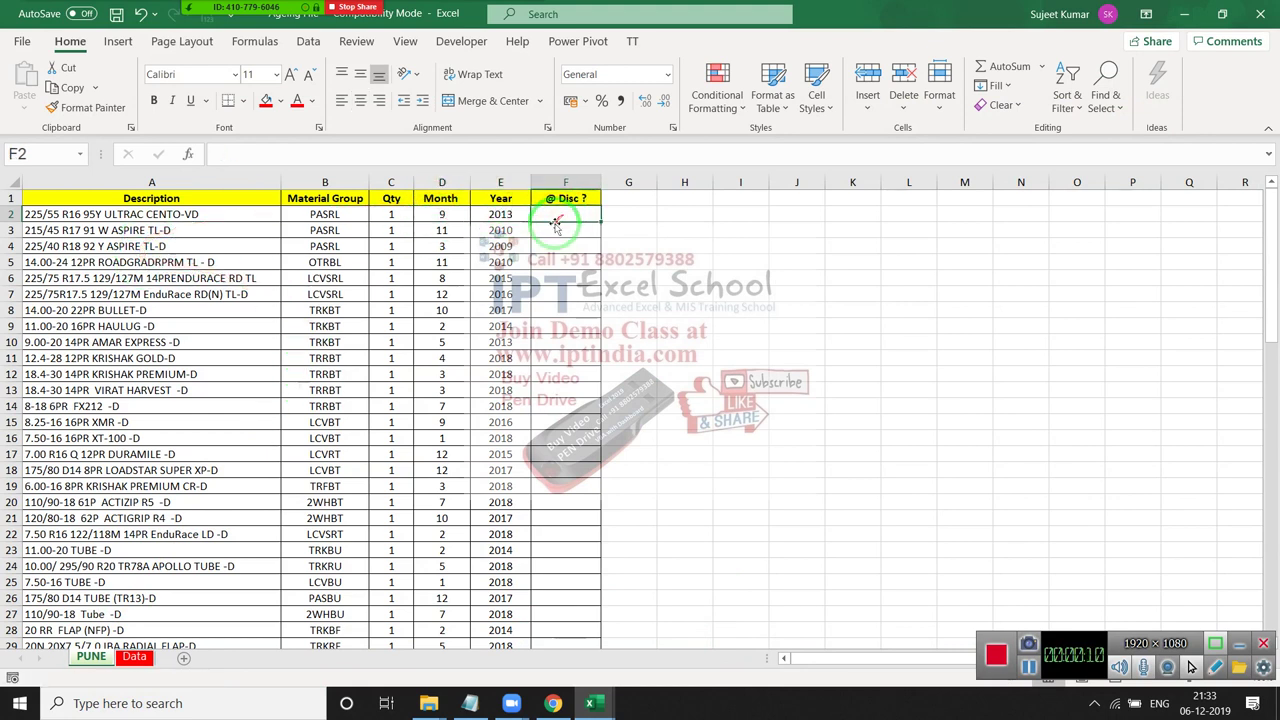
- Review the Data sheet's particulars with their 13-24 and 25-36 month discounts, then return to PUNE's month and year
{"action": "left_click", "coordinate": [138, 660]}
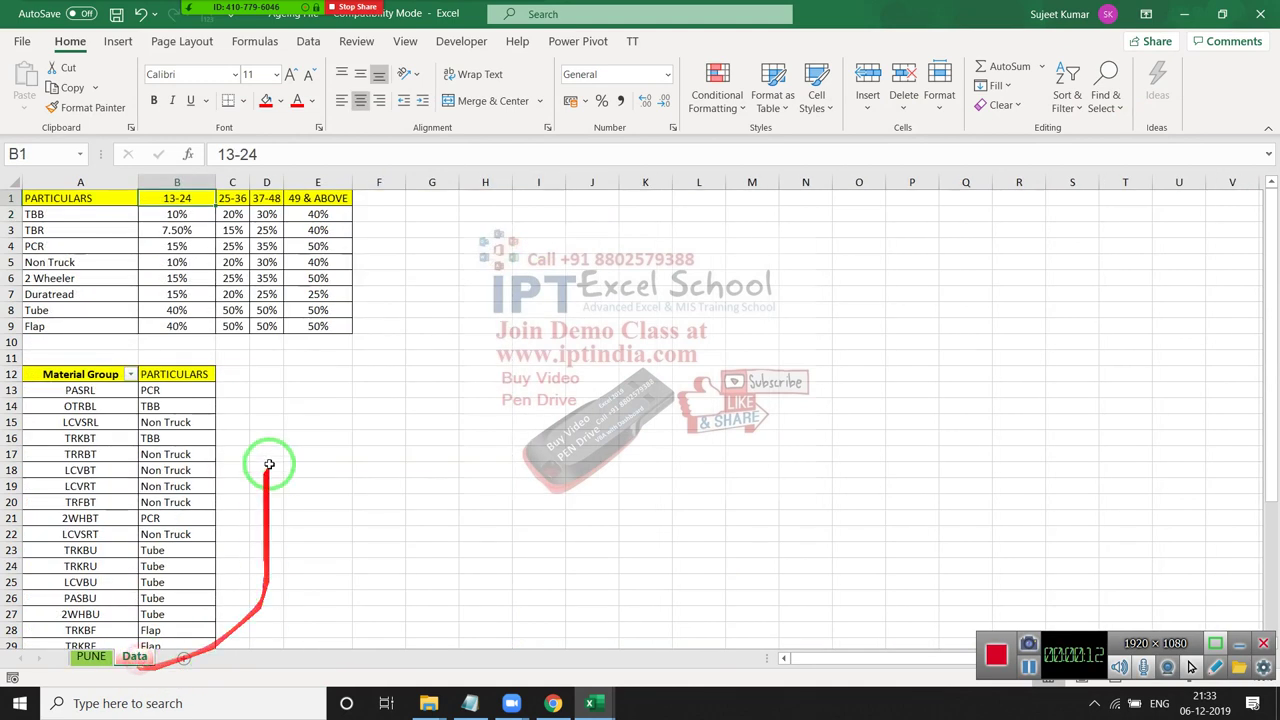
{"action": "left_click_drag", "start_coordinate": [84, 214], "coordinate": [74, 310]}
{"action": "left_click", "coordinate": [157, 198]}
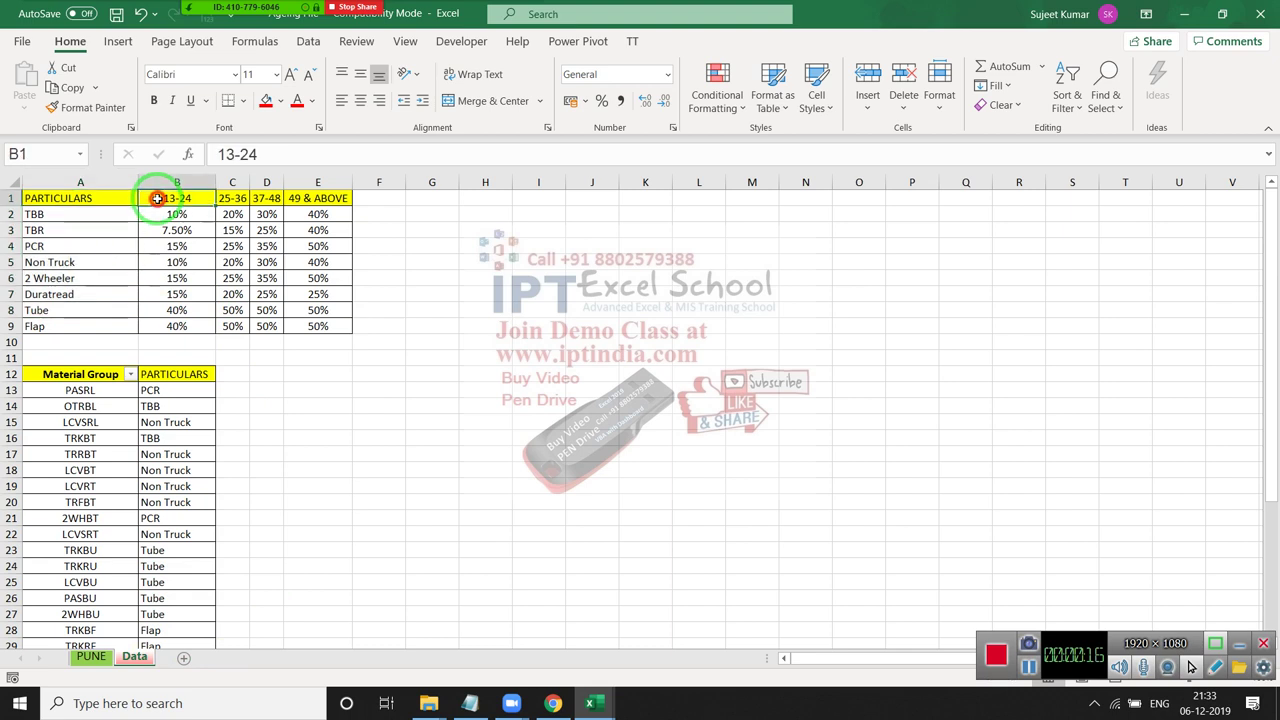
{"action": "left_click_drag", "start_coordinate": [157, 214], "coordinate": [190, 328]}
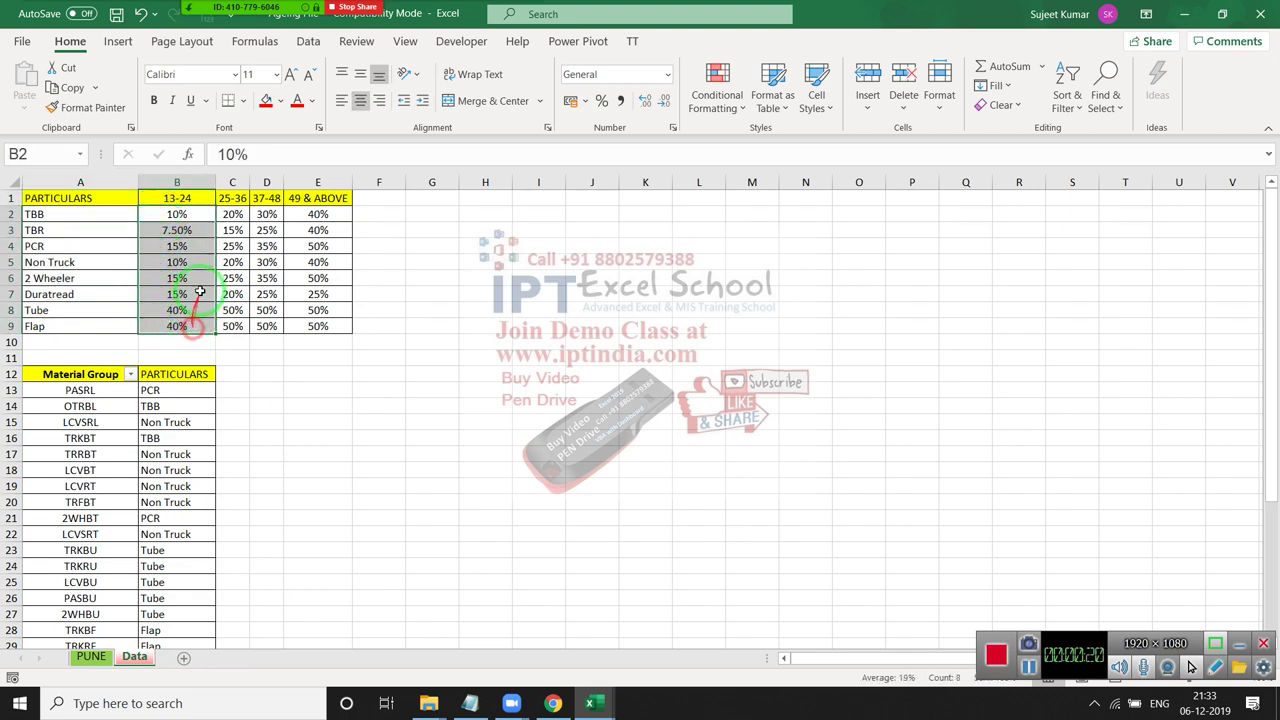
{"action": "left_click", "coordinate": [230, 200]}
{"action": "left_click_drag", "start_coordinate": [230, 212], "coordinate": [230, 325]}
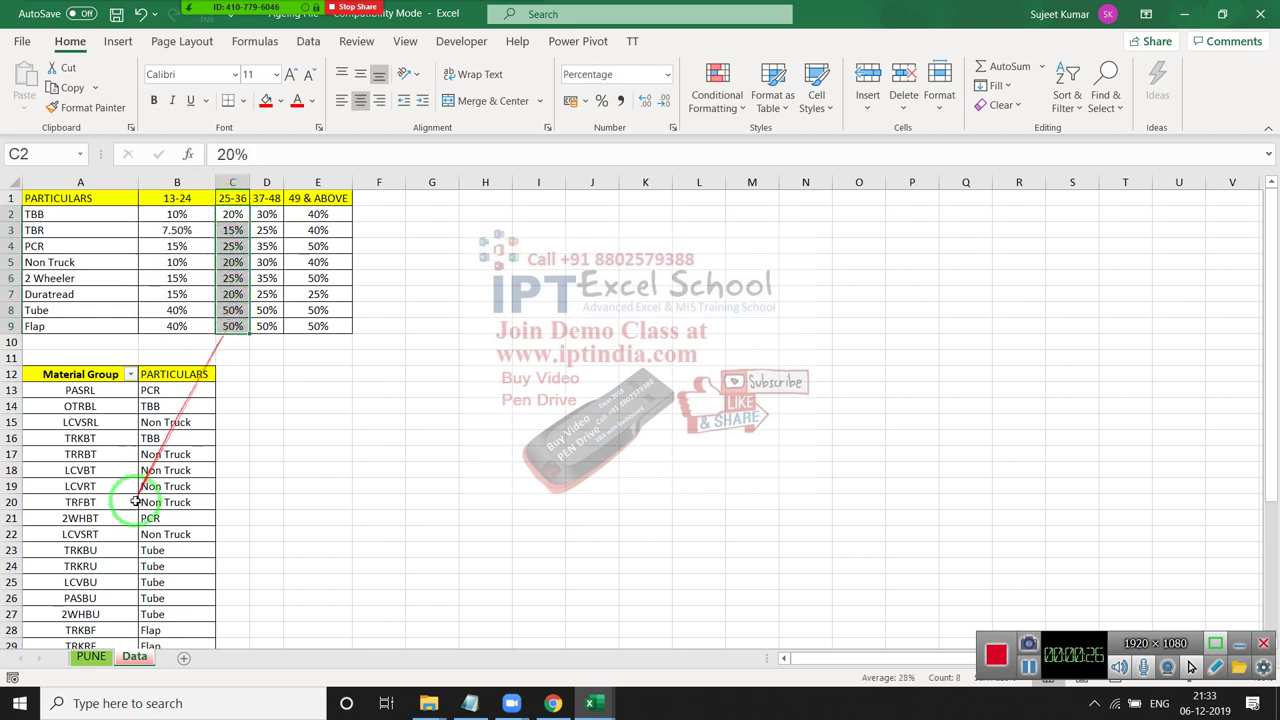
{"action": "left_click", "coordinate": [90, 657]}
{"action": "left_click_drag", "start_coordinate": [441, 214], "coordinate": [500, 214]}
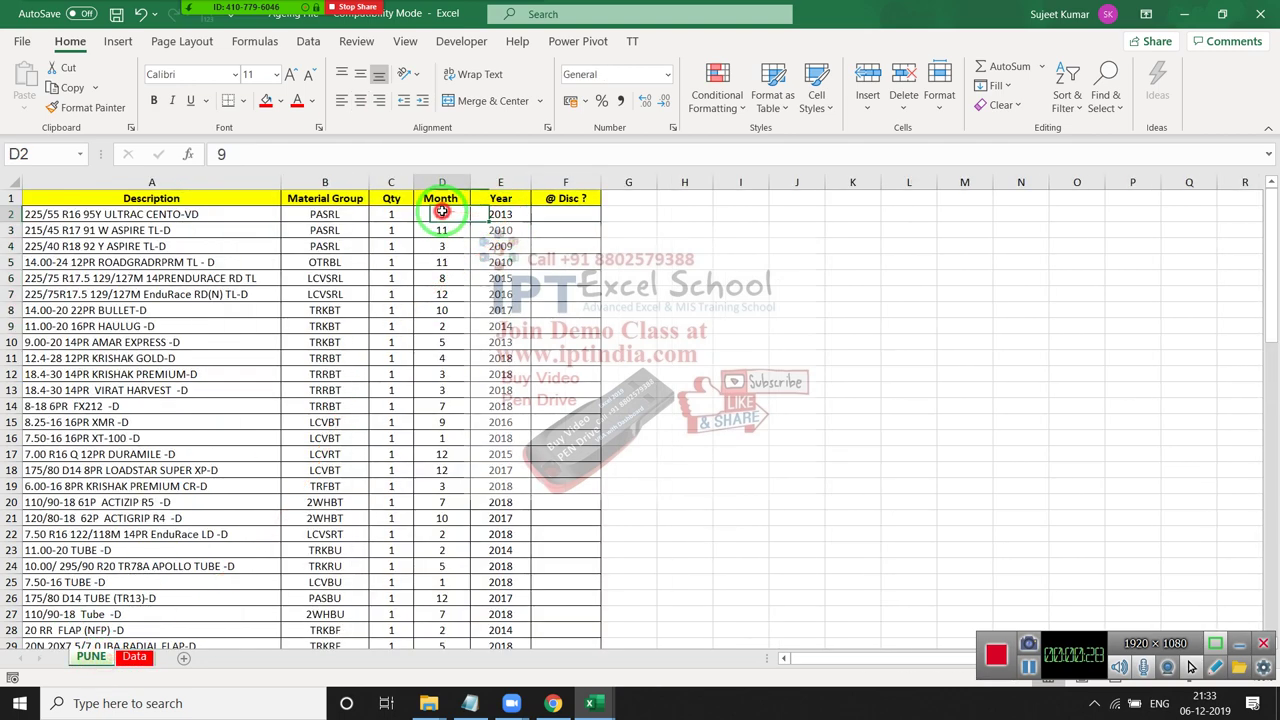
- Enter =DATEDIF(DATE(E2,D2,1),TODAY(),"M") in F2 to get the months elapsed (75)
{"action": "left_click", "coordinate": [556, 211]}
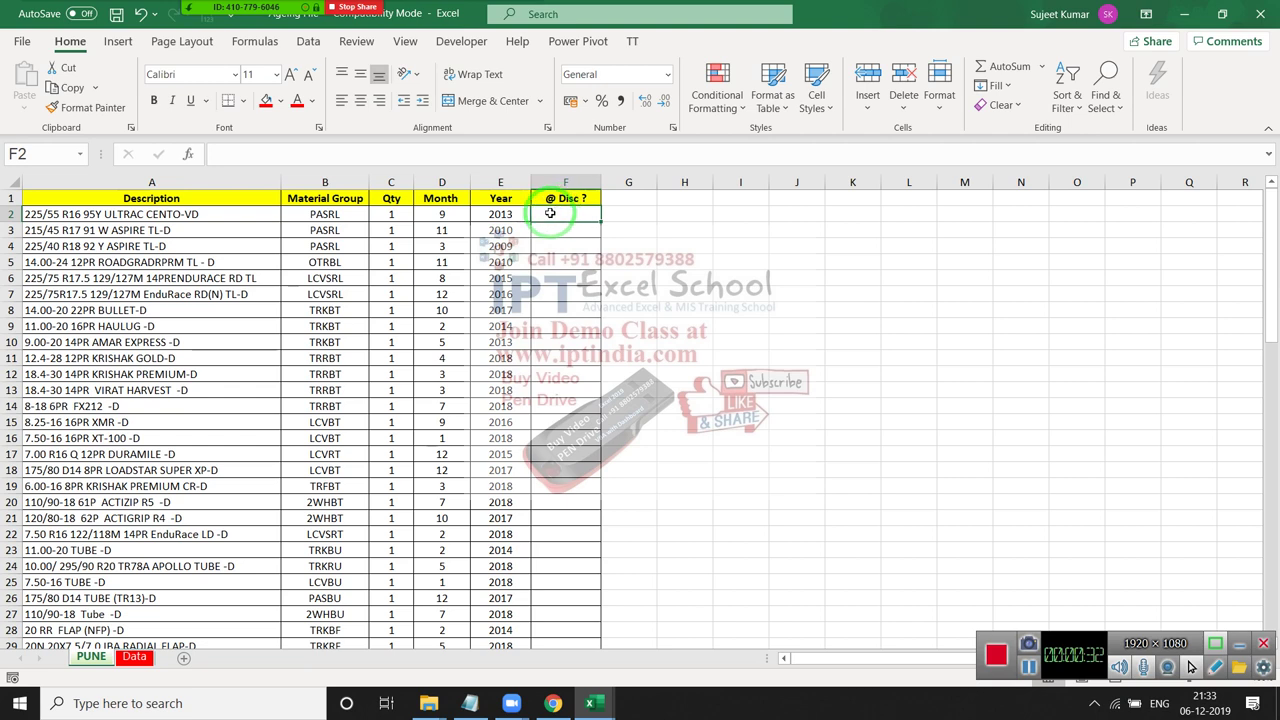
{"action": "left_click_drag", "start_coordinate": [500, 214], "coordinate": [458, 220]}
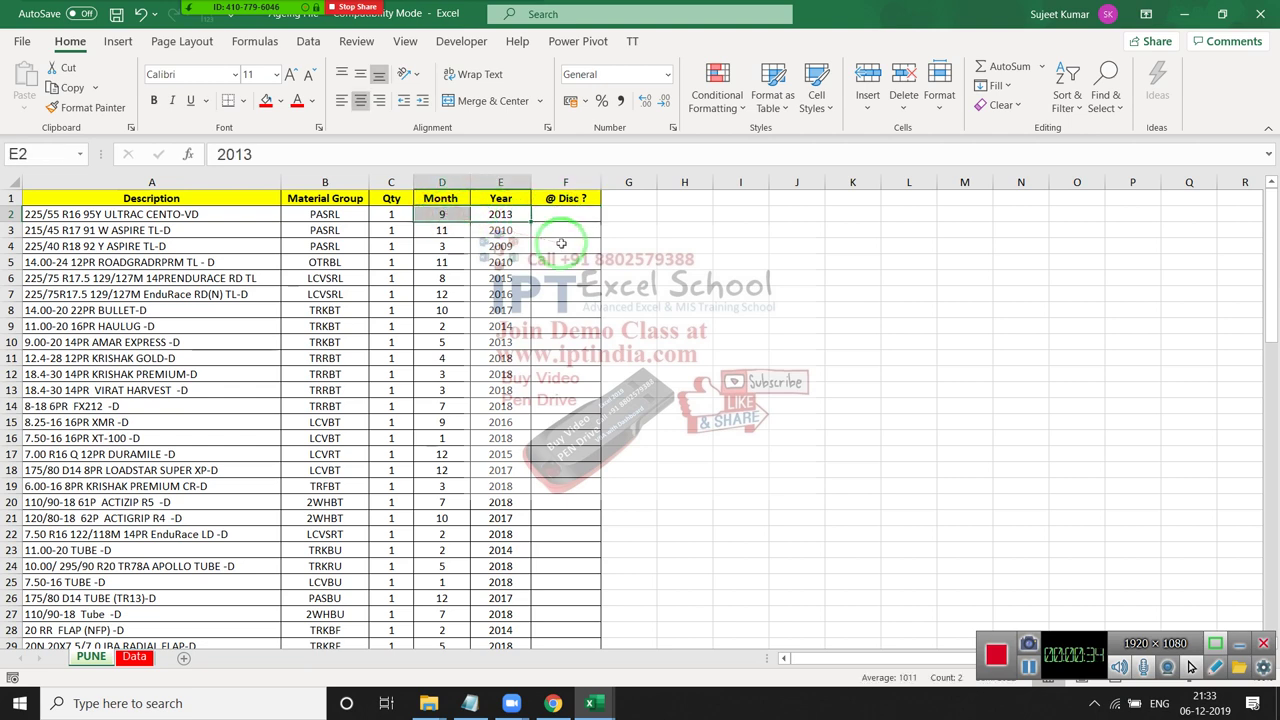
{"action": "left_click", "coordinate": [553, 215]}
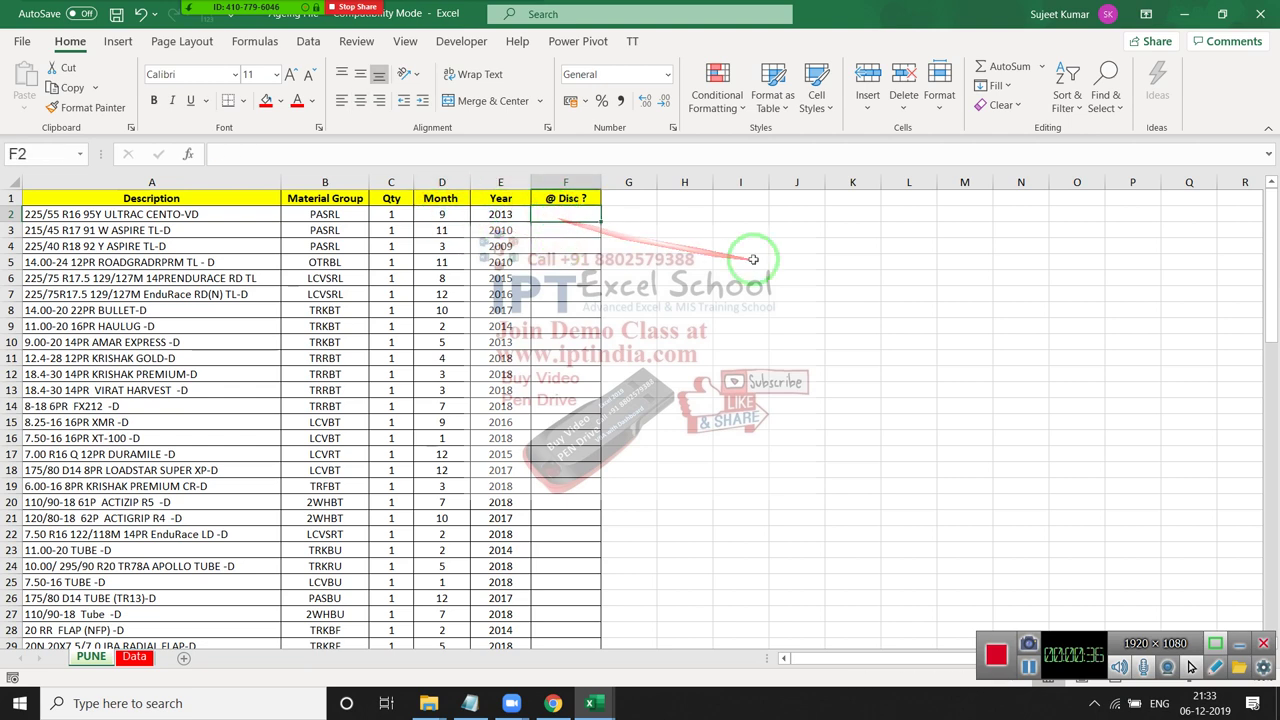
{"action": "type", "text": "=dat"}
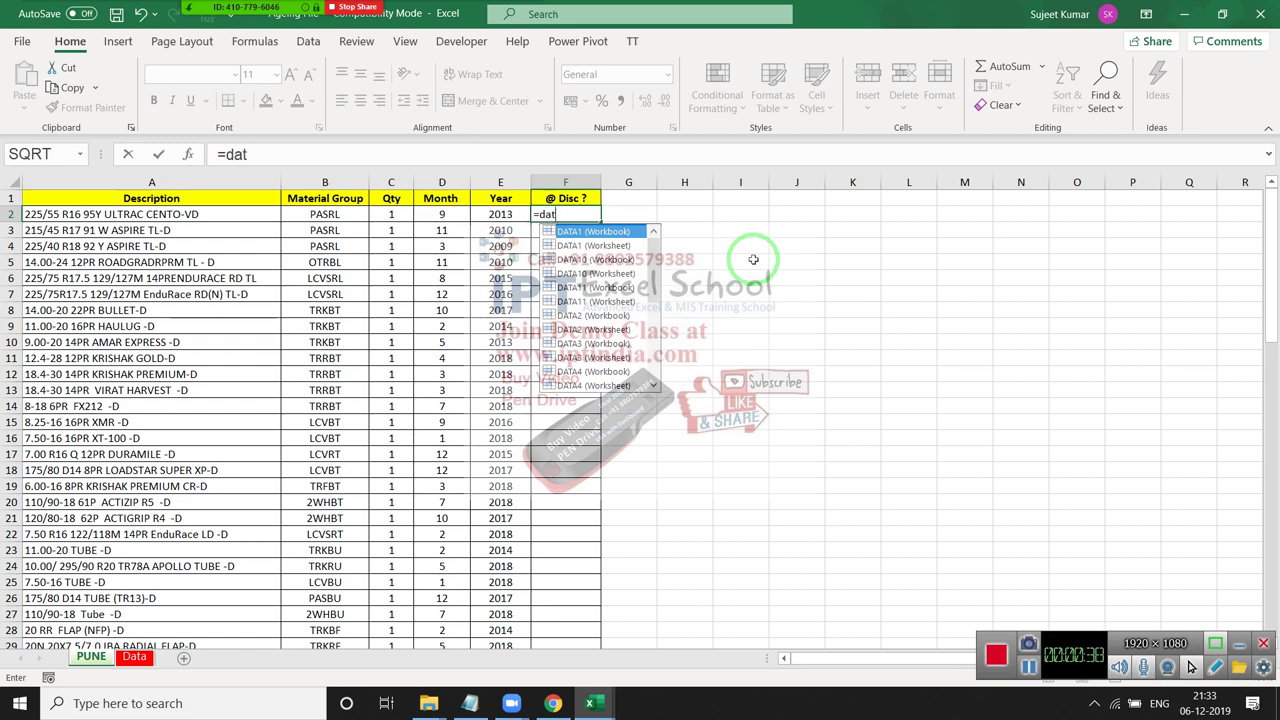
{"action": "key", "text": "BackSpace"}
{"action": "key", "text": "BackSpace"}
{"action": "key", "text": "BackSpace"}
{"action": "type", "text": "da"}
{"action": "type", "text": "ted"}
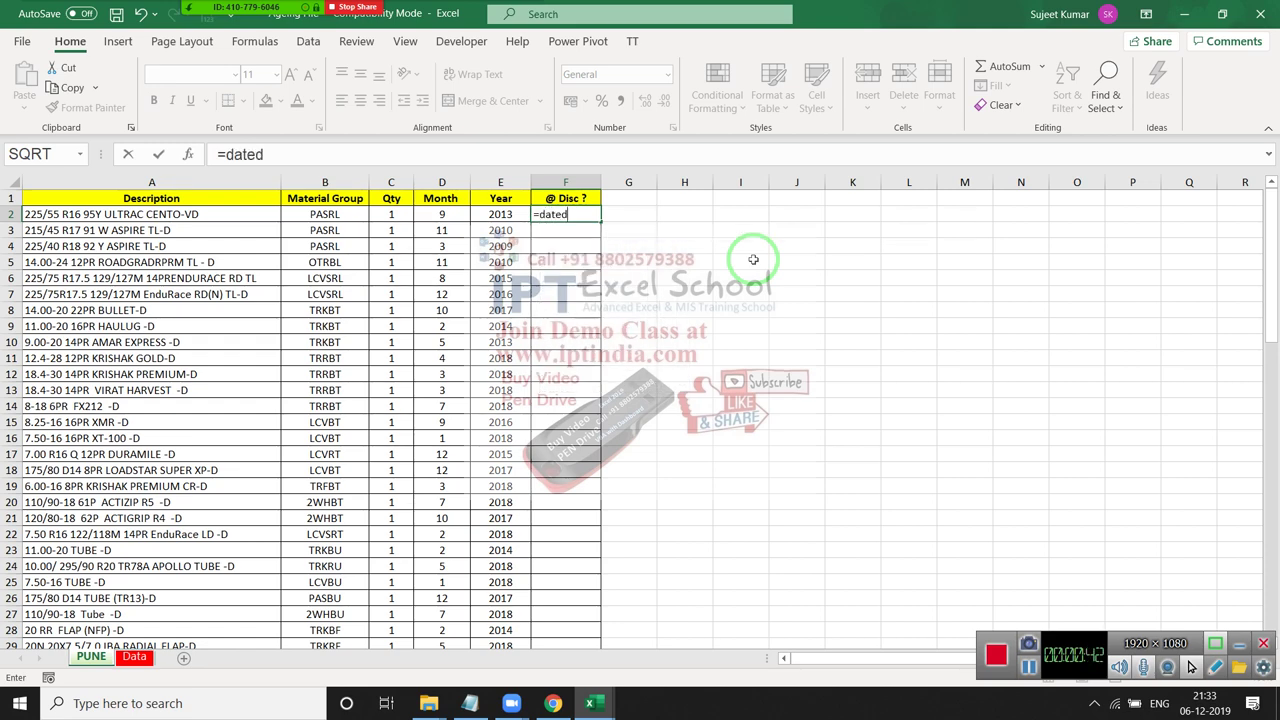
{"action": "type", "text": "if("}
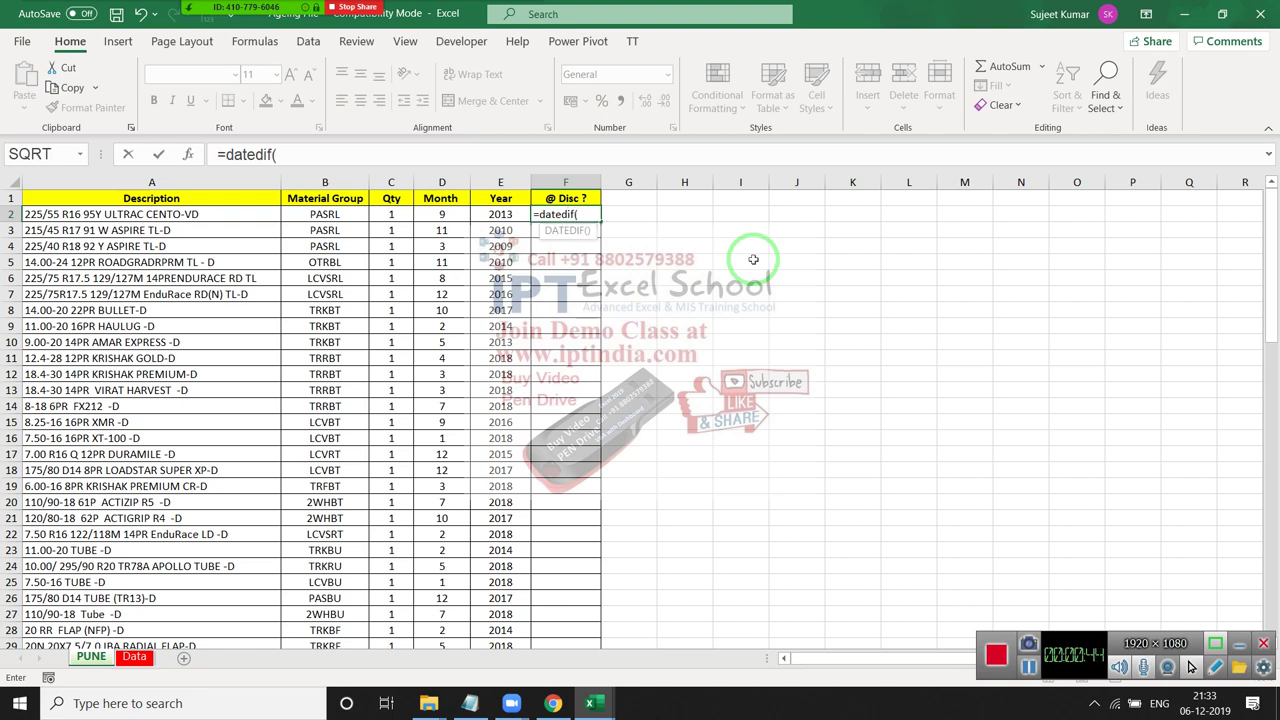
{"action": "type", "text": "d"}
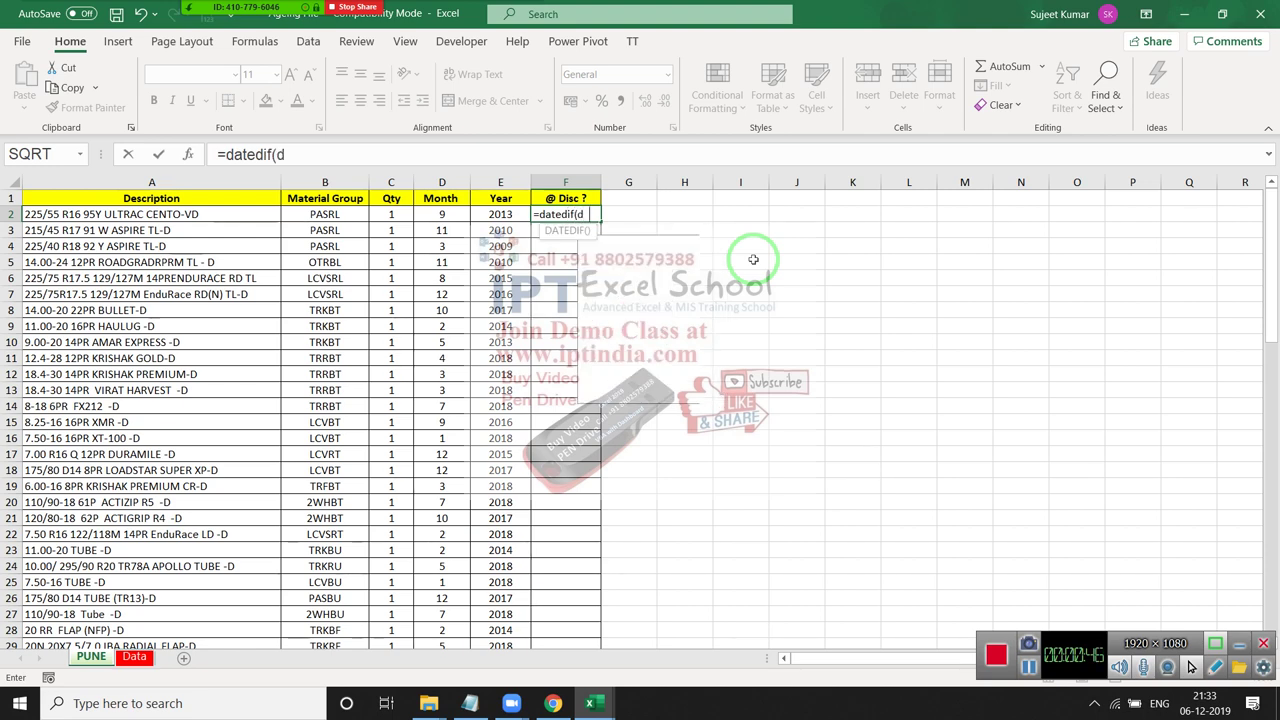
{"action": "type", "text": "ate"}
{"action": "key", "text": "Tab"}
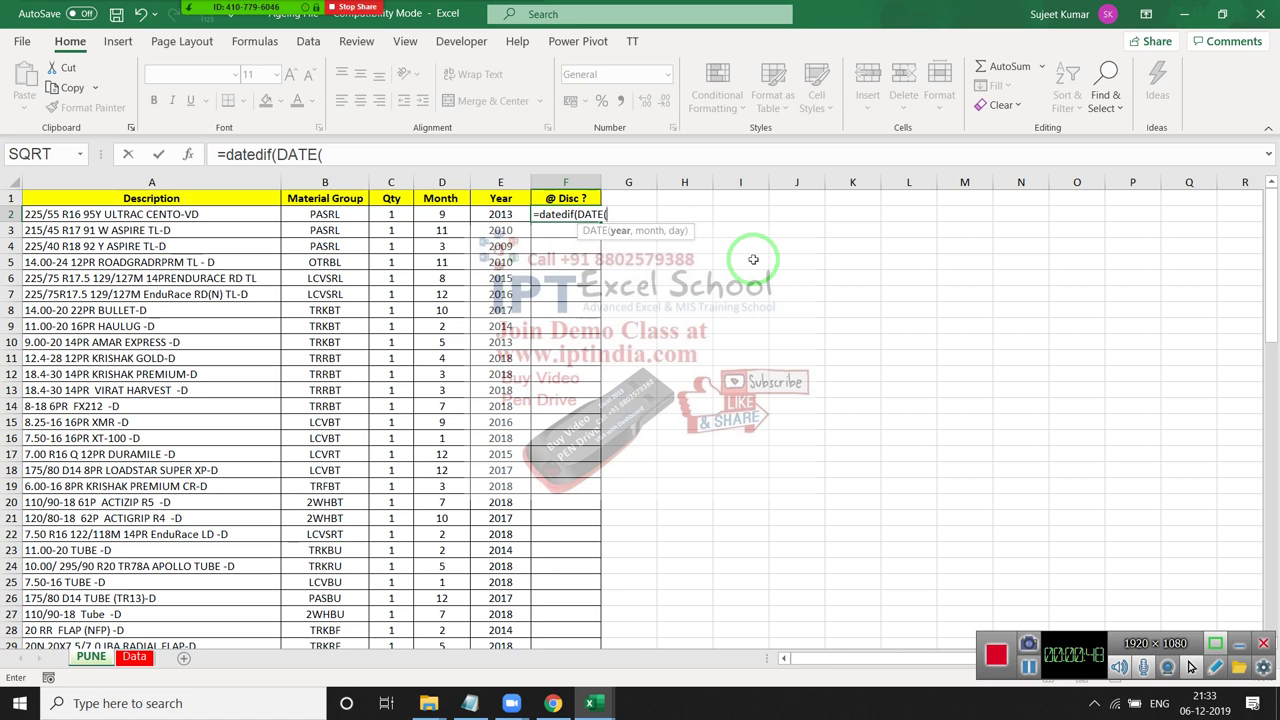
{"action": "left_click", "coordinate": [499, 213]}
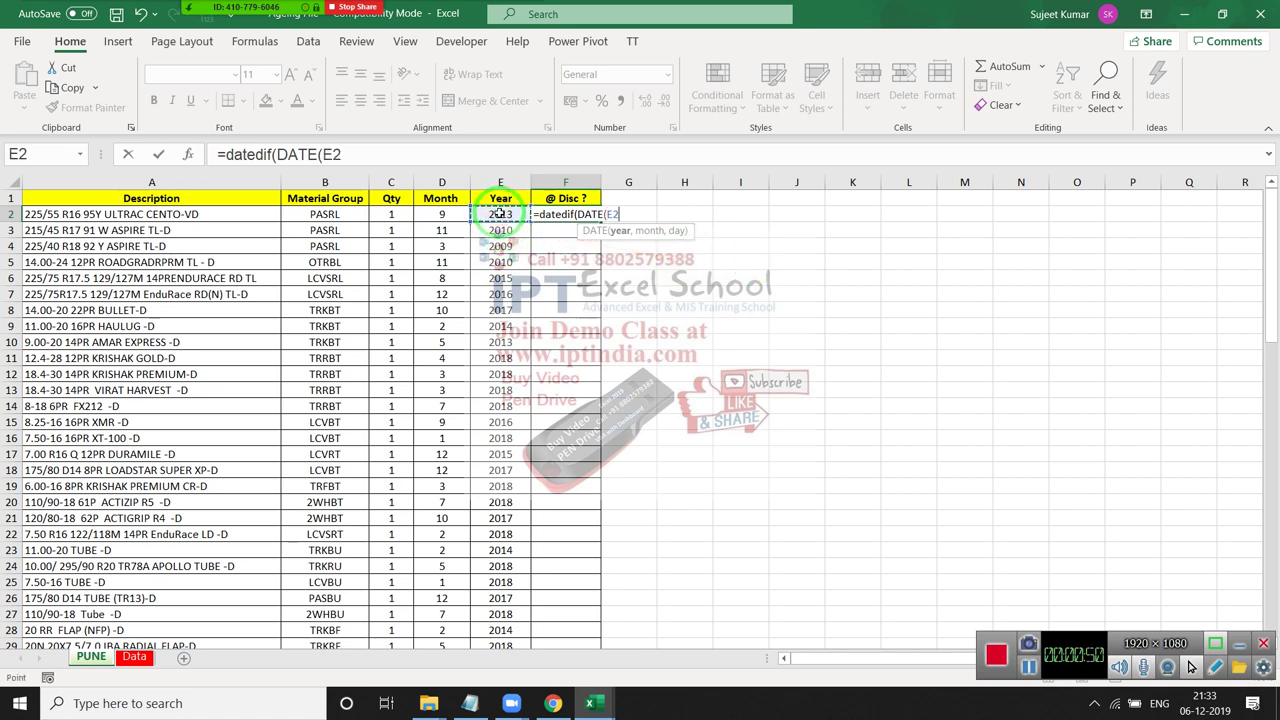
{"action": "type", "text": ","}
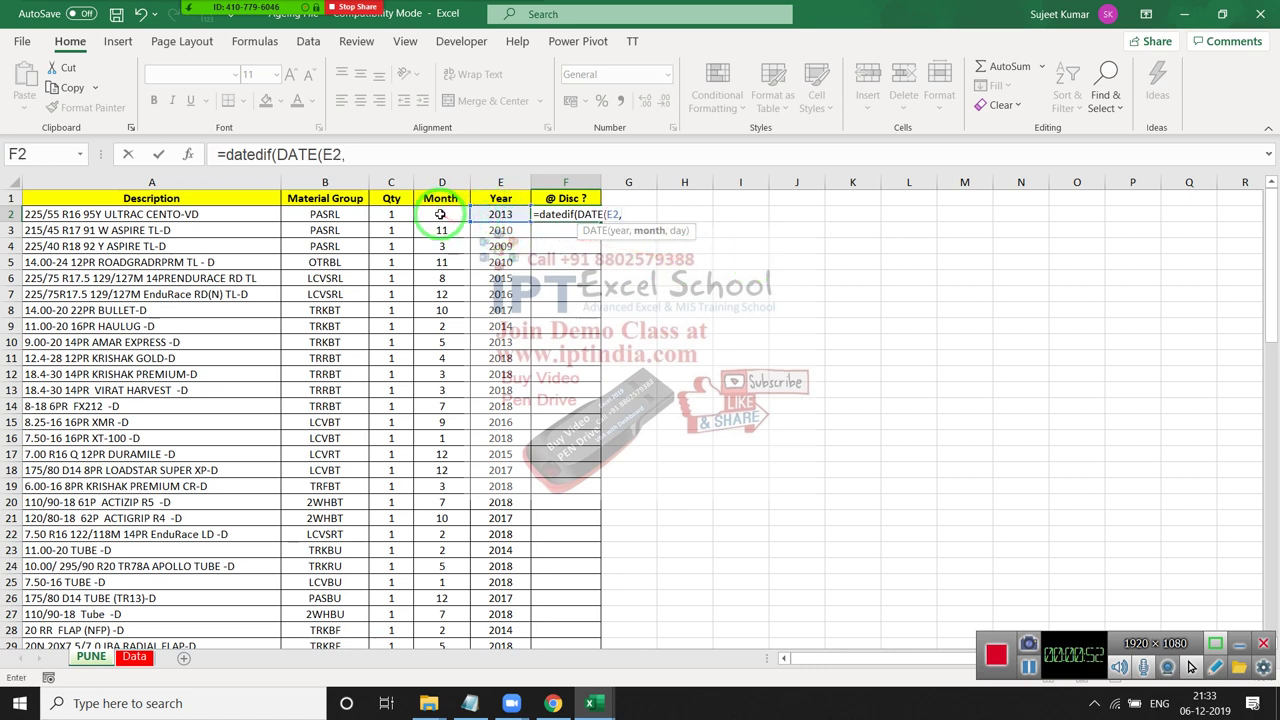
{"action": "left_click", "coordinate": [440, 213]}
{"action": "type", "text": ",1"}
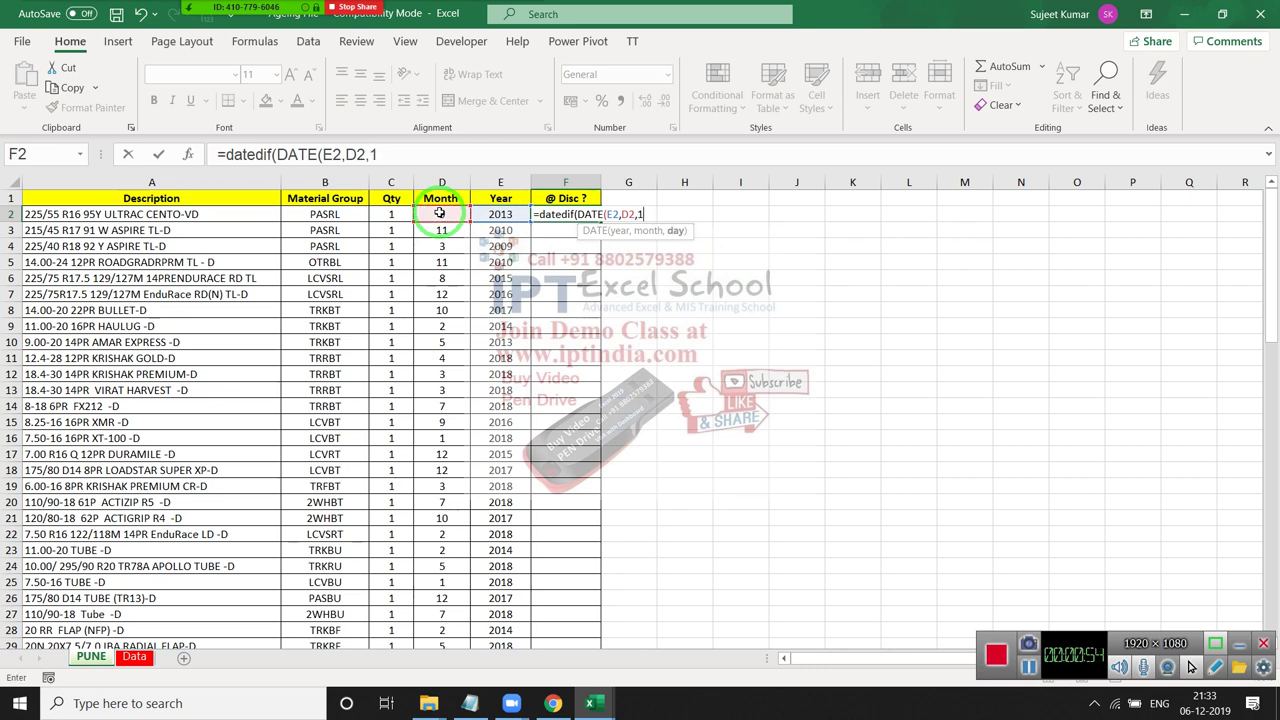
{"action": "type", "text": ")"}
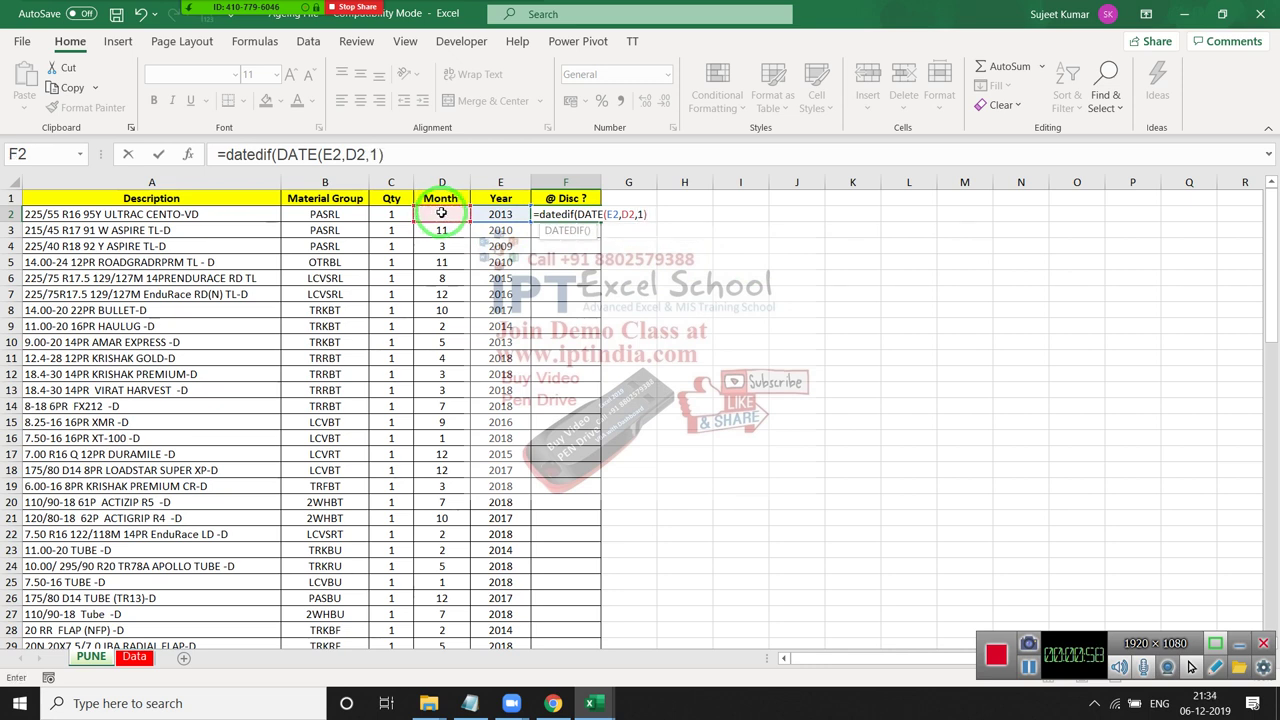
{"action": "type", "text": ",tod"}
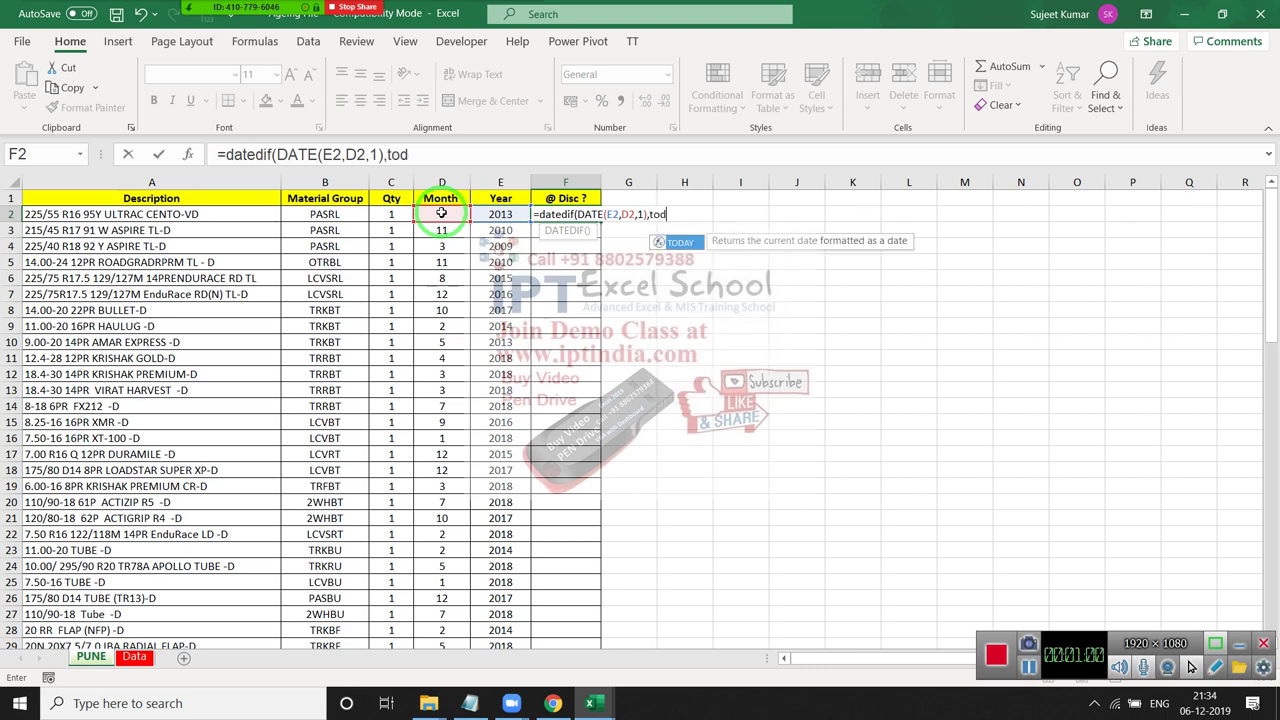
{"action": "type", "text": "a"}
{"action": "key", "text": "Tab"}
{"action": "type", "text": "),"}
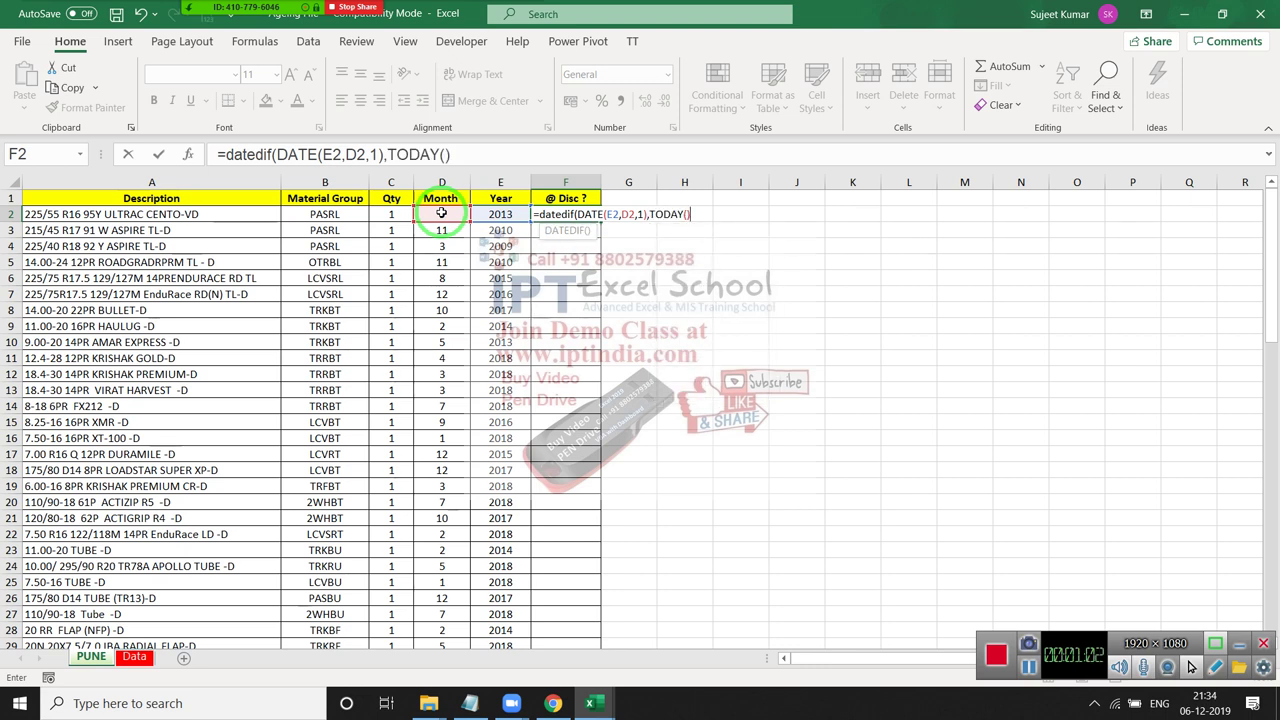
{"action": "type", "text": "\"M\""}
{"action": "type", "text": ")"}
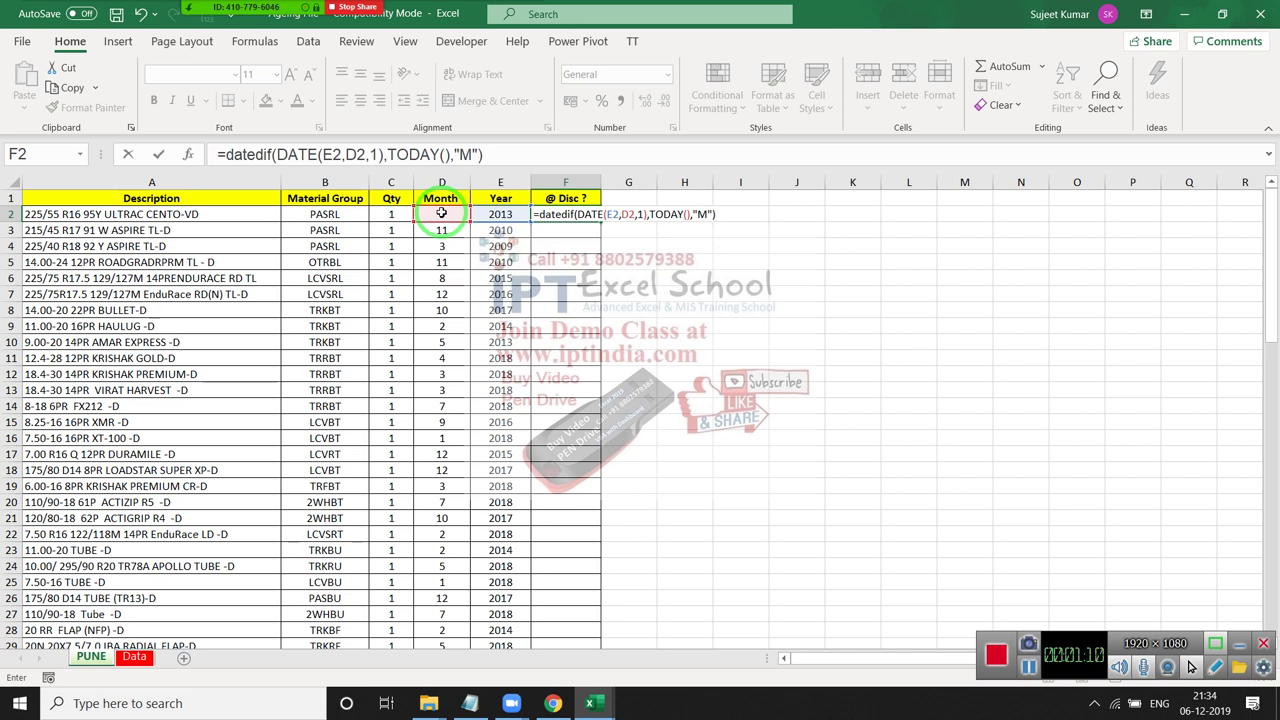
{"action": "key", "text": "Return"}
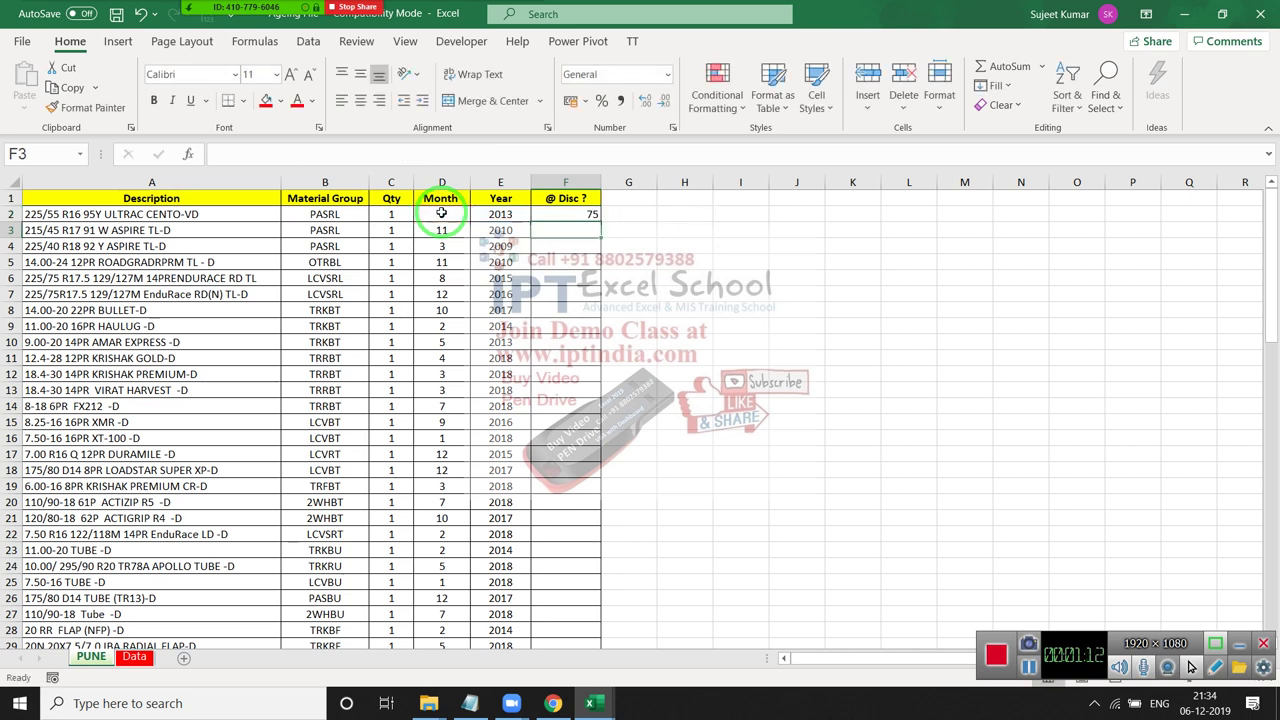
- Copy the F2 DATEDIF formula down the whole @ Disc ? column
{"action": "key", "text": "Up"}
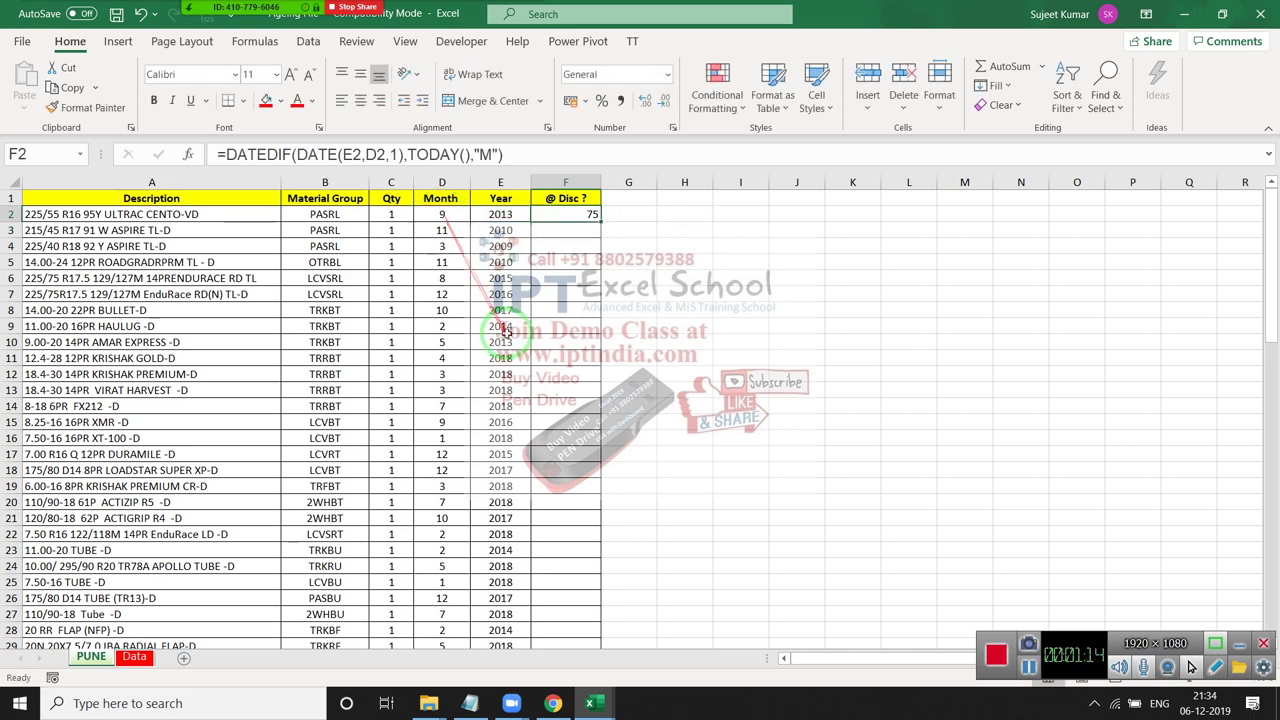
{"action": "double_click", "coordinate": [603, 224]}
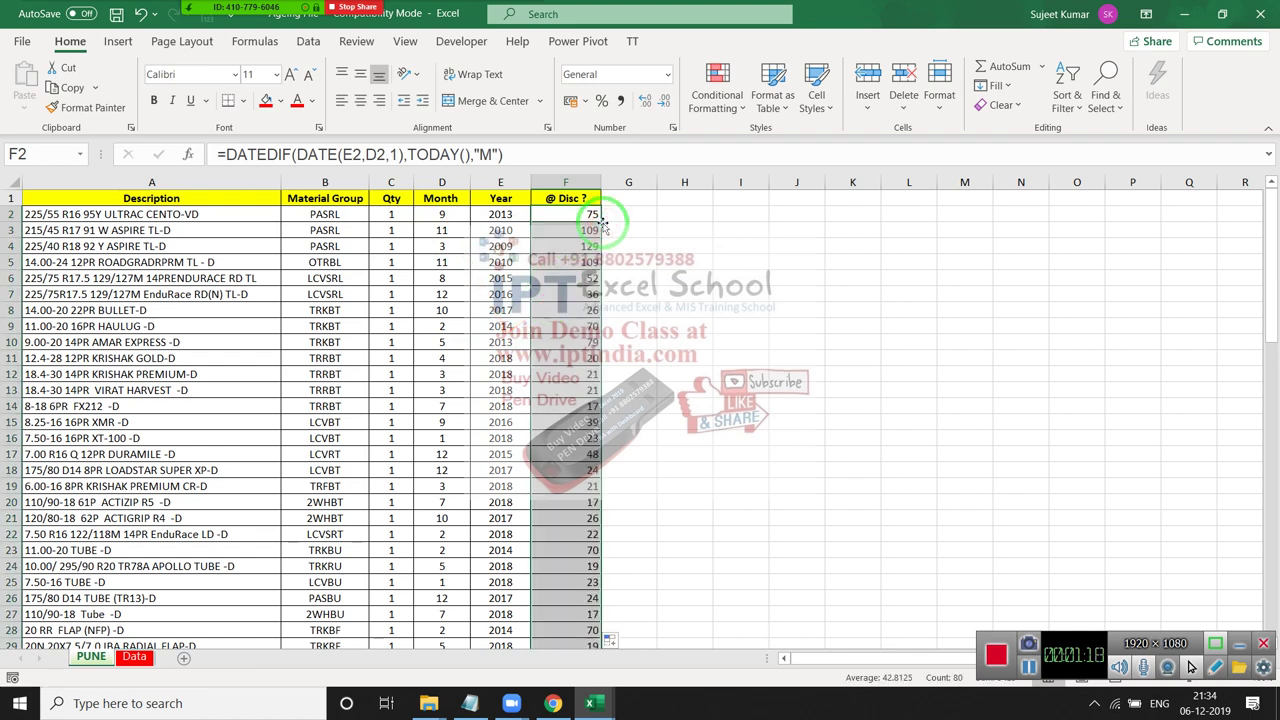
{"action": "left_click", "coordinate": [592, 215]}
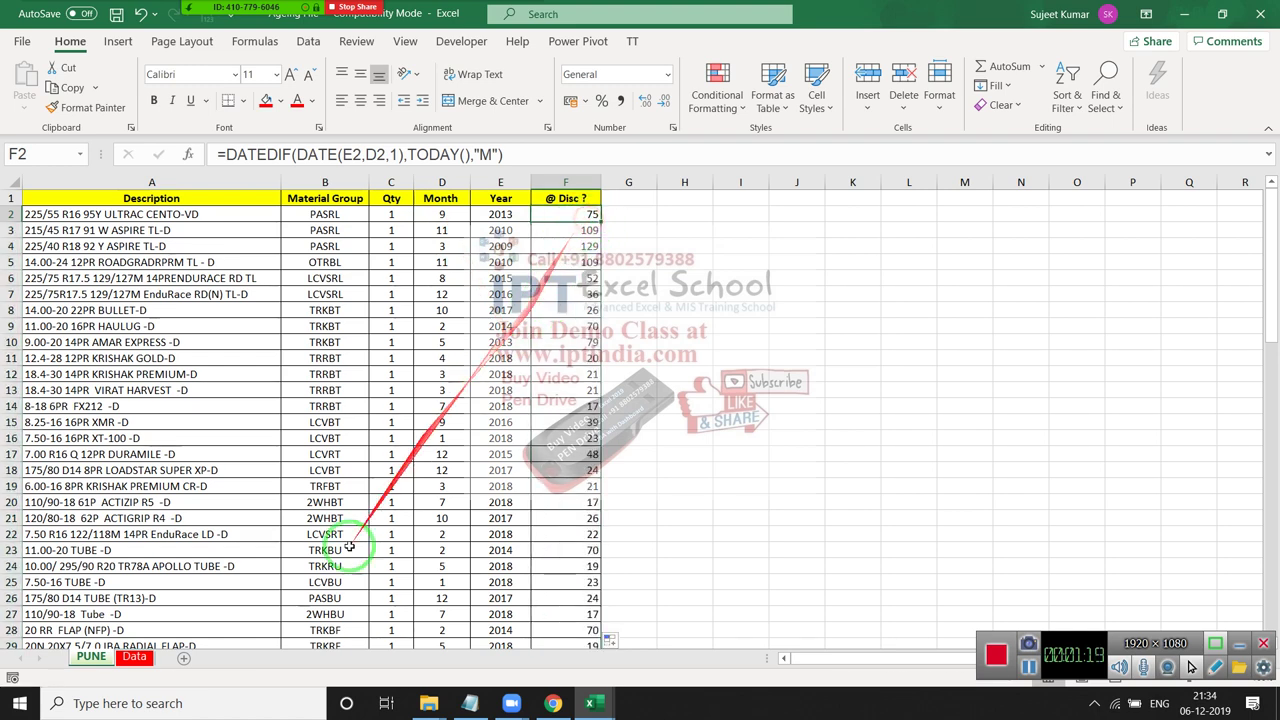
{"action": "left_click", "coordinate": [98, 658]}
- Insert a blank row above the Data sheet's discount table
{"action": "left_click", "coordinate": [268, 198]}
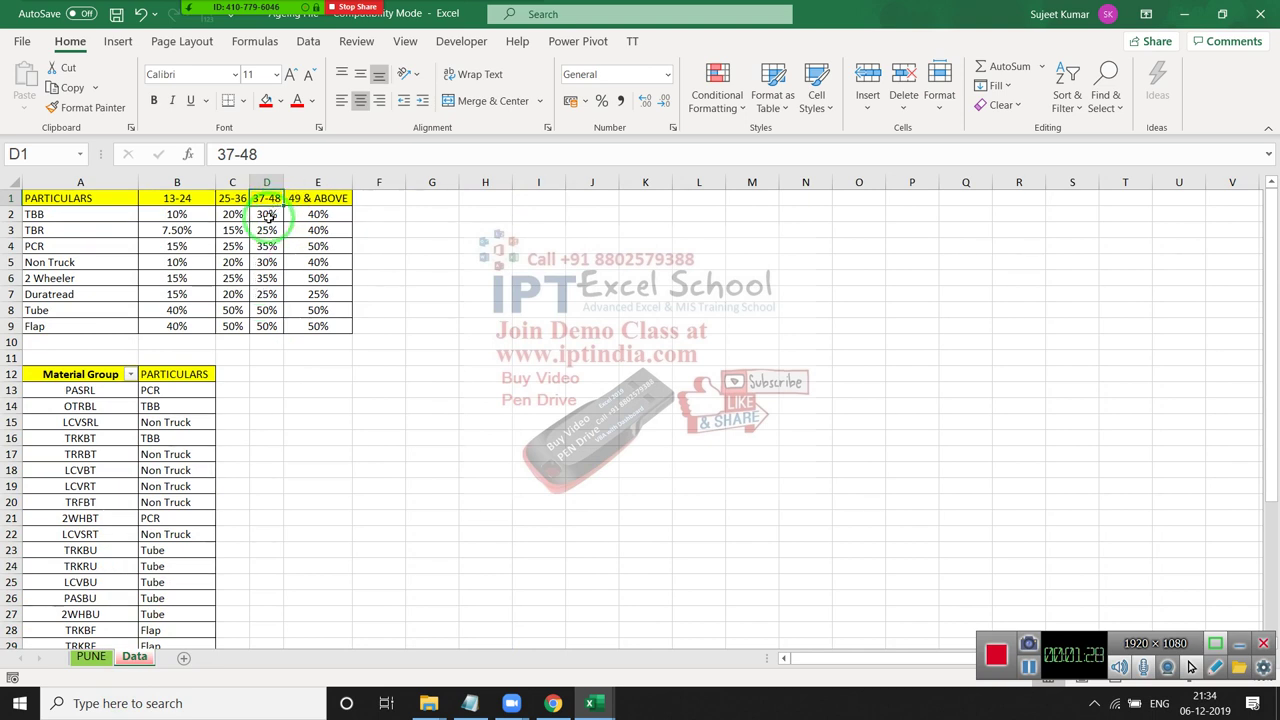
{"action": "left_click", "coordinate": [232, 214]}
{"action": "left_click", "coordinate": [9, 198]}
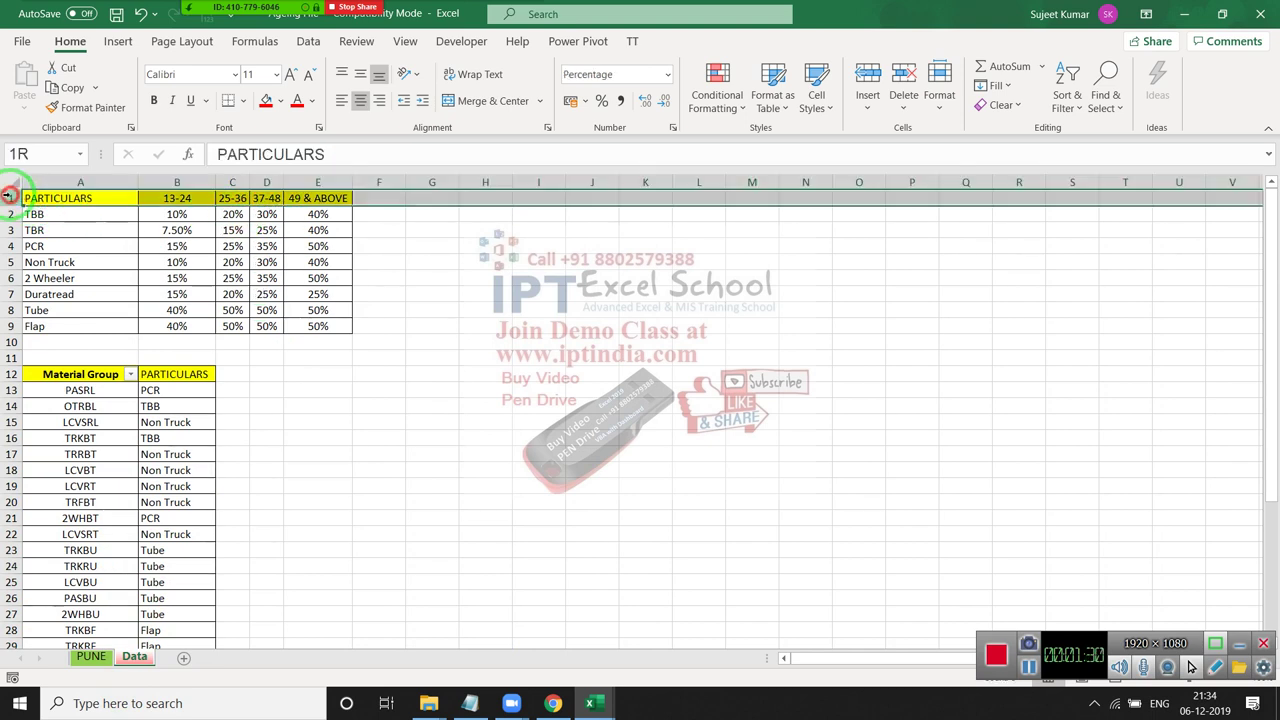
{"action": "key", "text": "ctrl+shift+equal"}
{"action": "key", "text": "Down"}
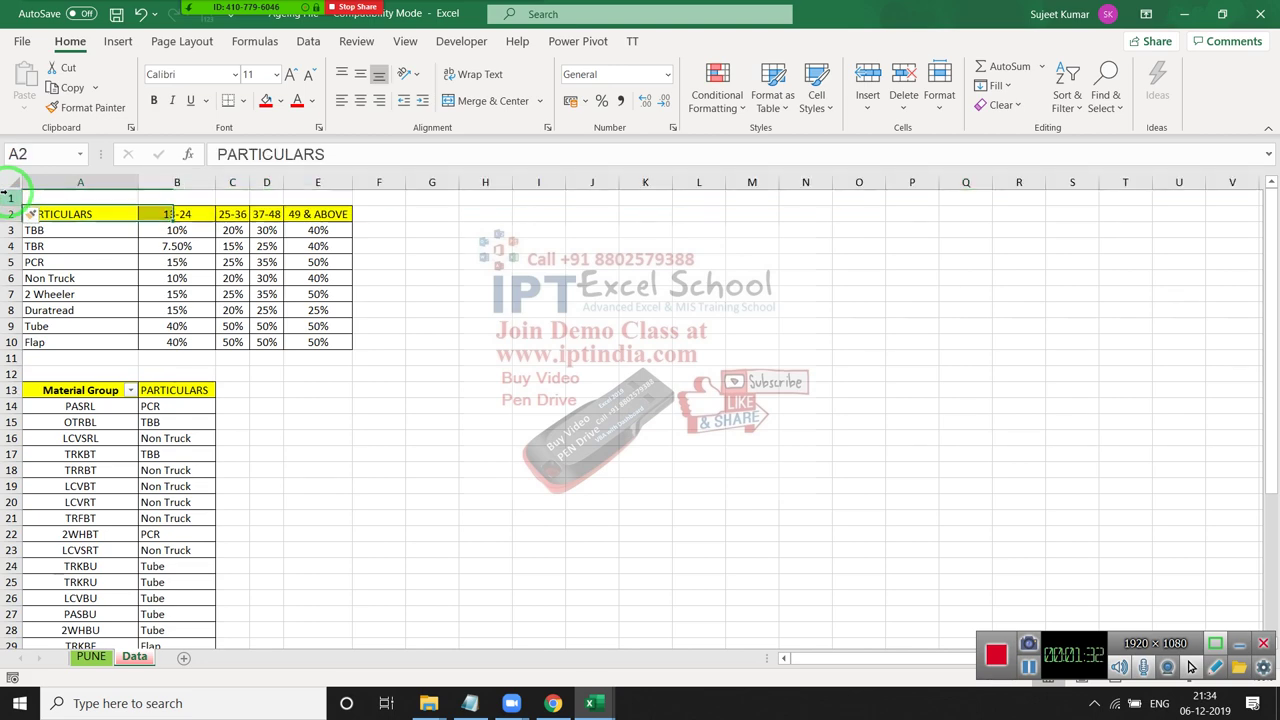
{"action": "key", "text": "Up"}
- Copy the discount table A2:E10 and paste it starting at H2
{"action": "key", "text": "Right"}
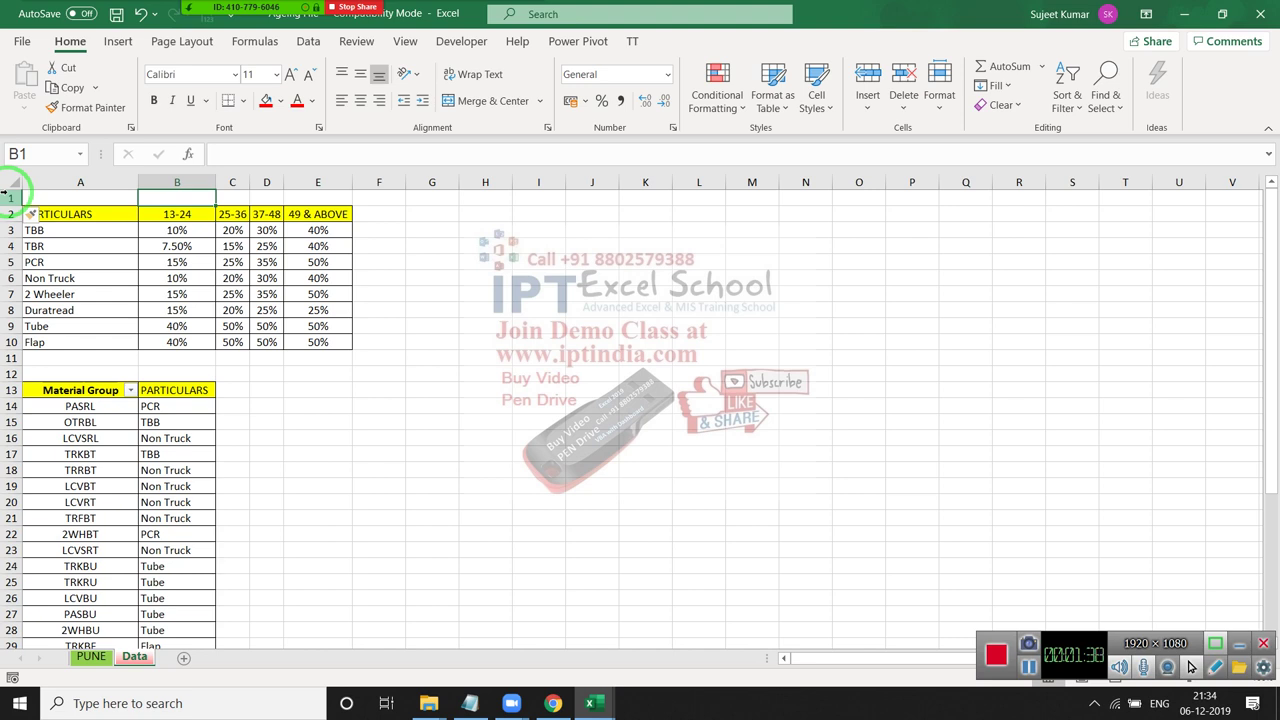
{"action": "key", "text": "Down"}
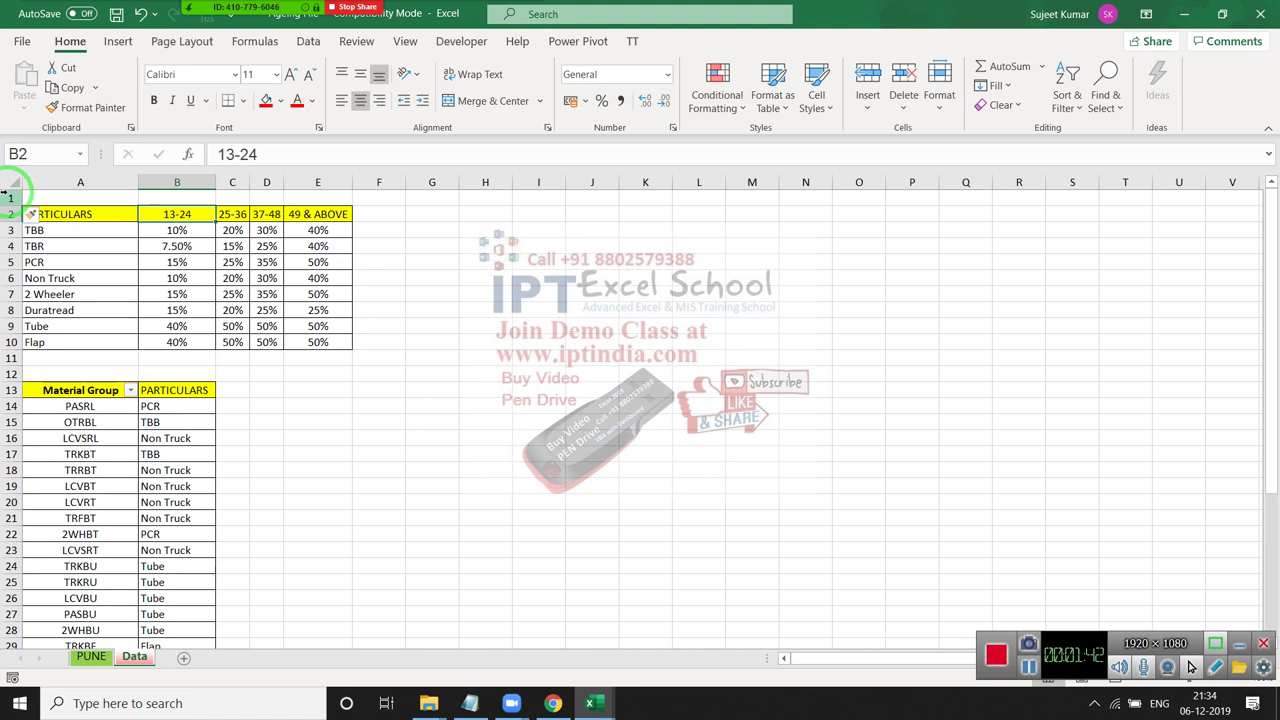
{"action": "key", "text": "Left"}
{"action": "key", "text": "ctrl+a"}
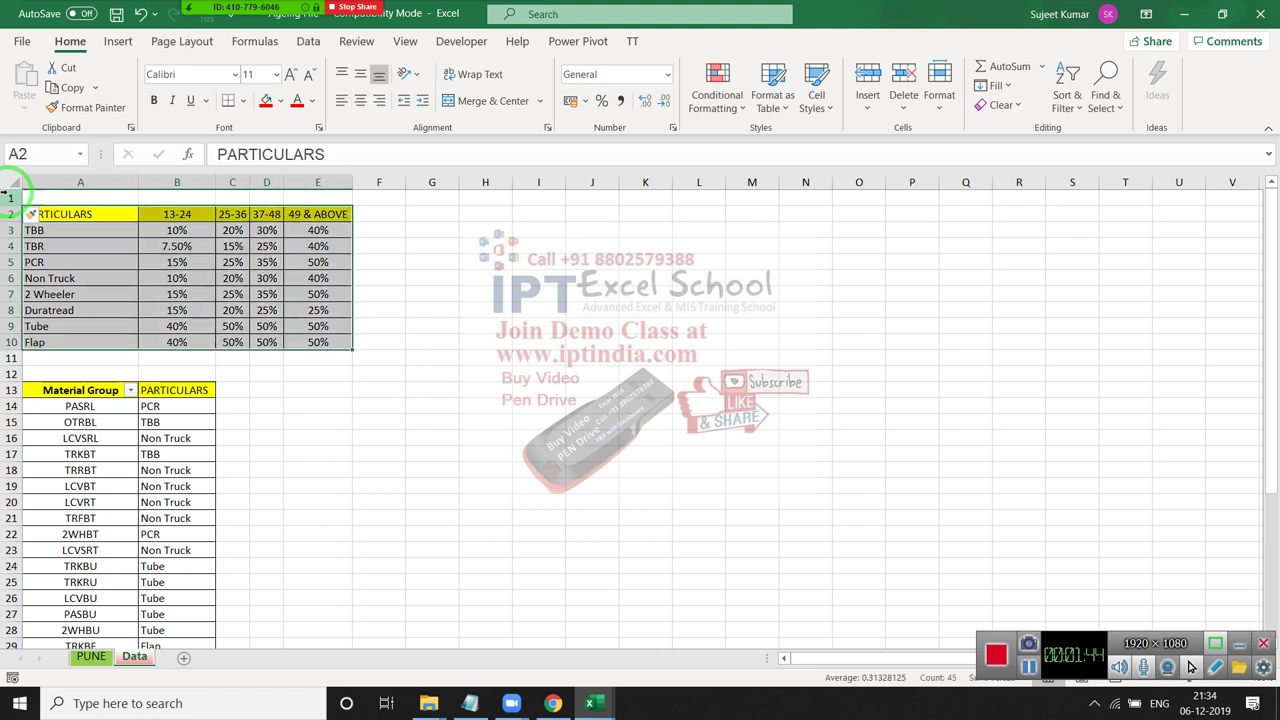
{"action": "key", "text": "ctrl+c"}
{"action": "key", "text": "Right"}
{"action": "key", "text": "Right"}
{"action": "key", "text": "Right"}
{"action": "key", "text": "Right"}
{"action": "key", "text": "Right"}
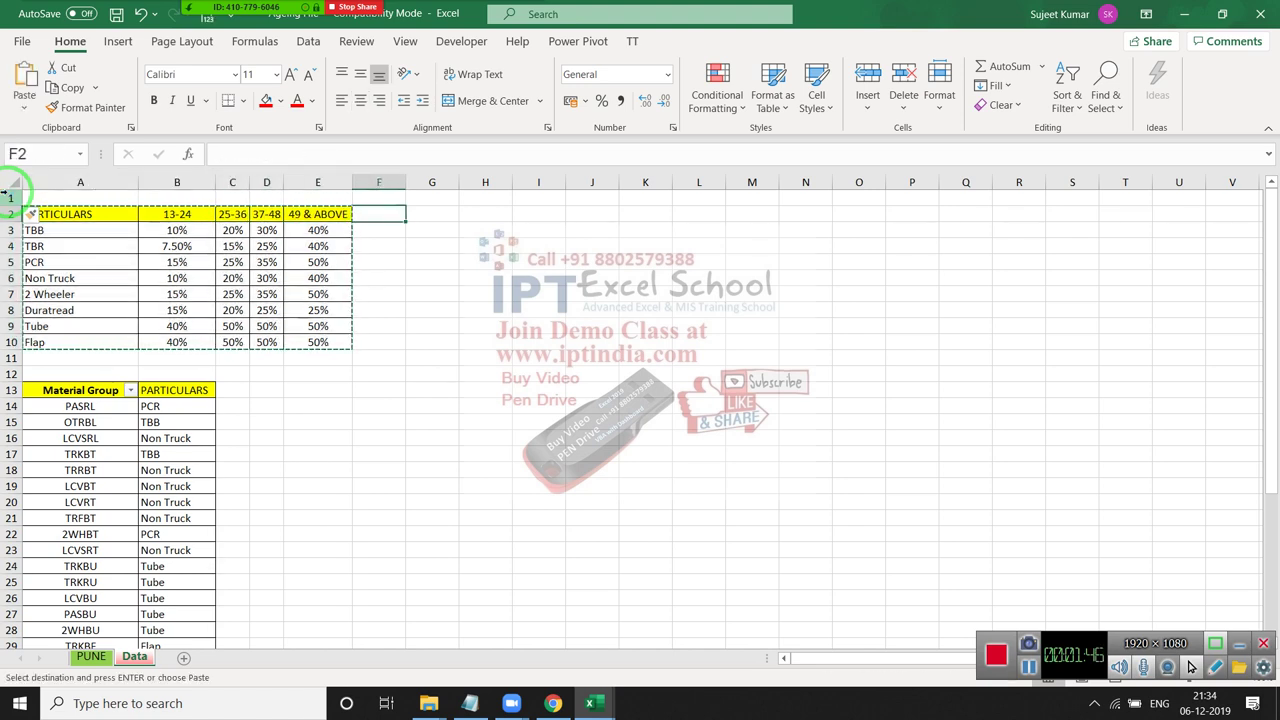
{"action": "key", "text": "Right"}
{"action": "key", "text": "Right"}
{"action": "key", "text": "ctrl+v"}
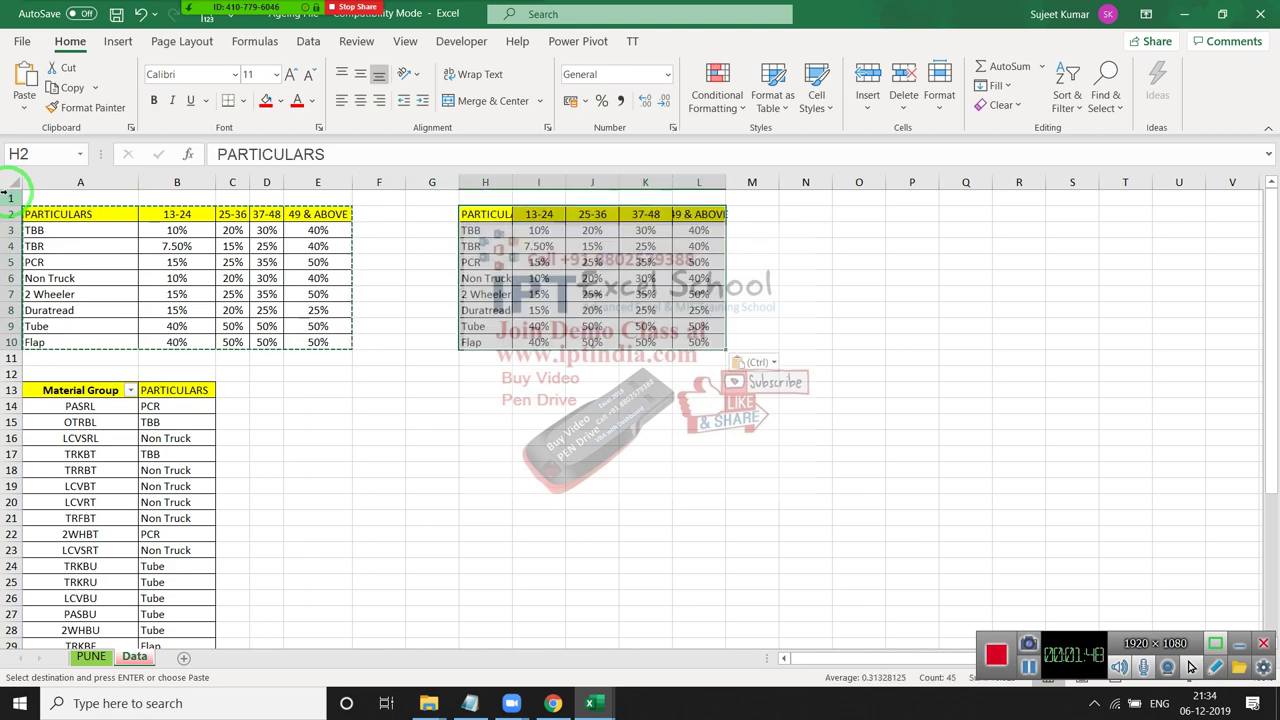
{"action": "key", "text": "Escape"}
{"action": "key", "text": "Right"}
{"action": "key", "text": "ctrl+space"}
- Insert a blank column I in the copied table and enter 0 as its header
{"action": "key", "text": "ctrl+shift+plus"}
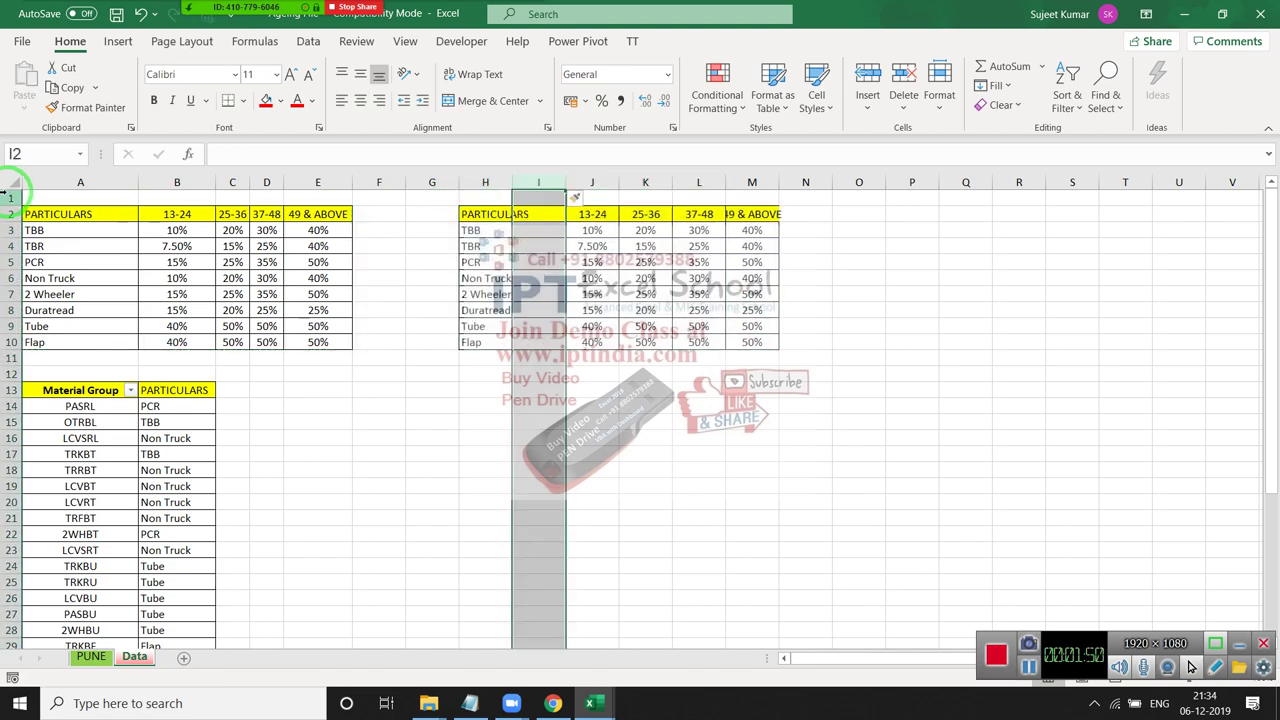
{"action": "key", "text": "Down"}
{"action": "key", "text": "Up"}
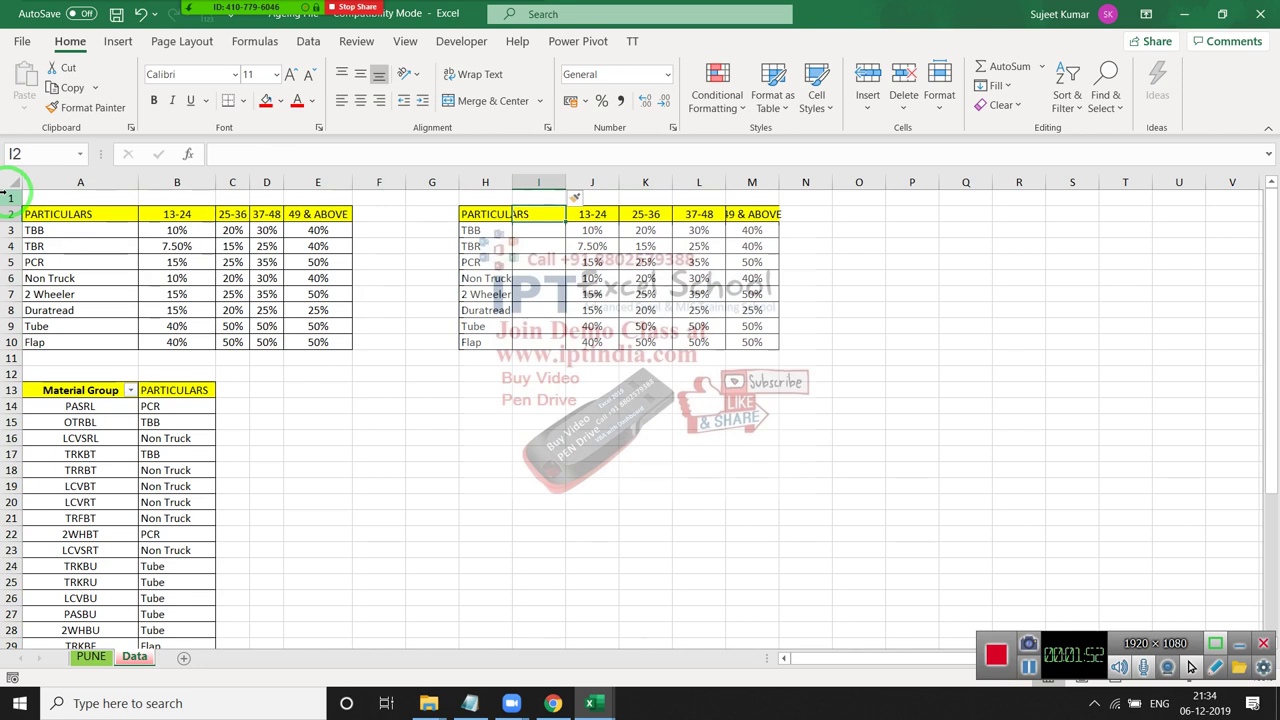
{"action": "type", "text": "0"}
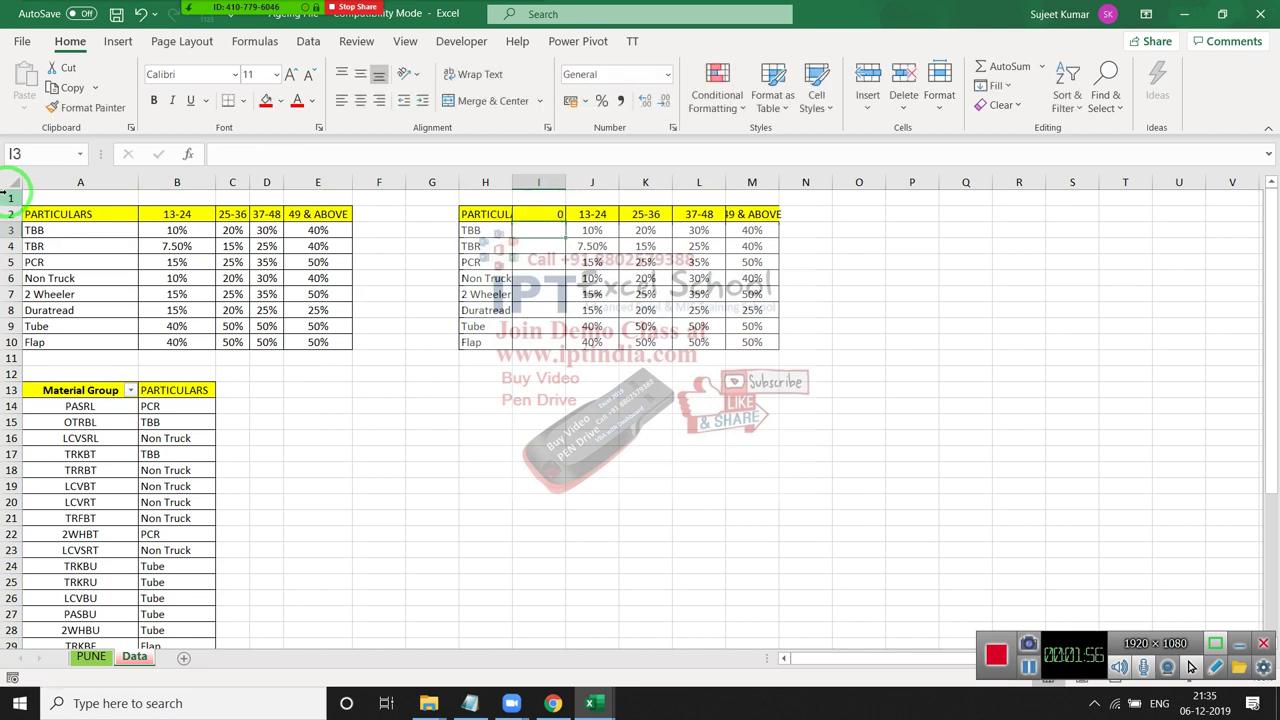
{"action": "key", "text": "Return"}
{"action": "key", "text": "Up"}
- Fill a 0% discount down I3:I10 for every item
{"action": "key", "text": "Down"}
{"action": "type", "text": "2"}
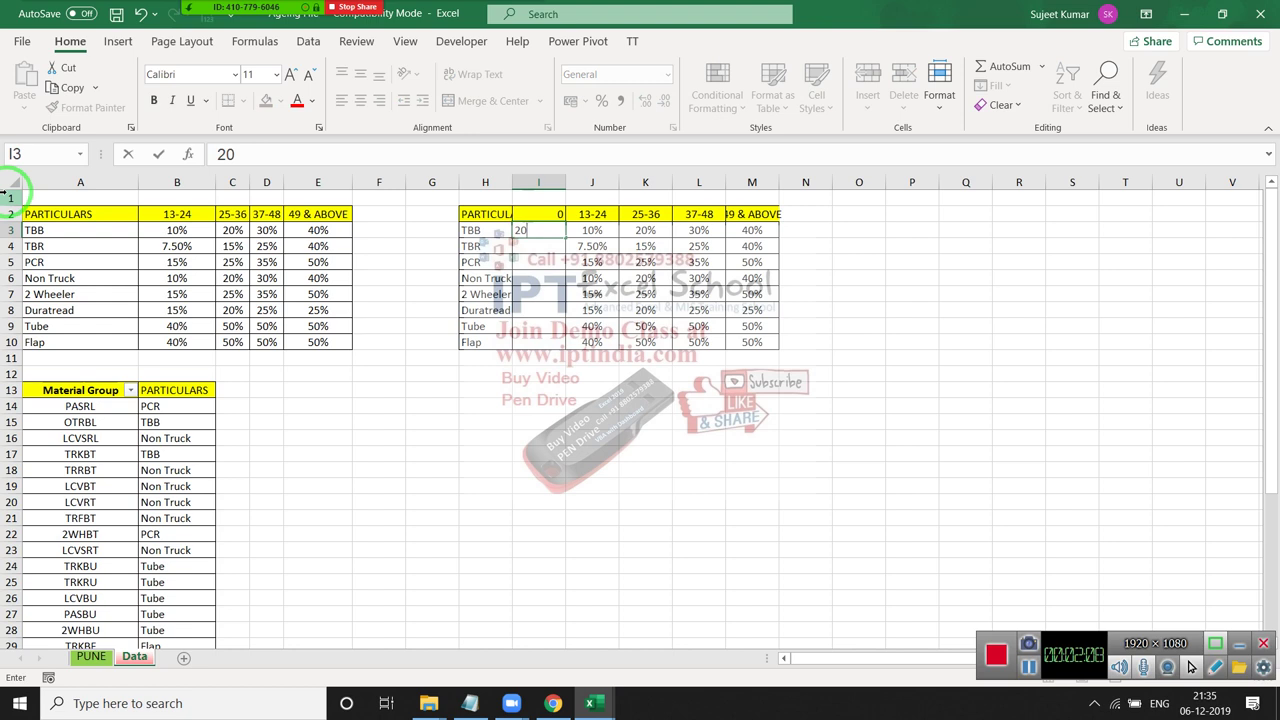
{"action": "type", "text": "%"}
{"action": "key", "text": "Return"}
{"action": "key", "text": "Down"}
{"action": "key", "text": "Left"}
{"action": "key", "text": "ctrl+Down"}
{"action": "key", "text": "Right"}
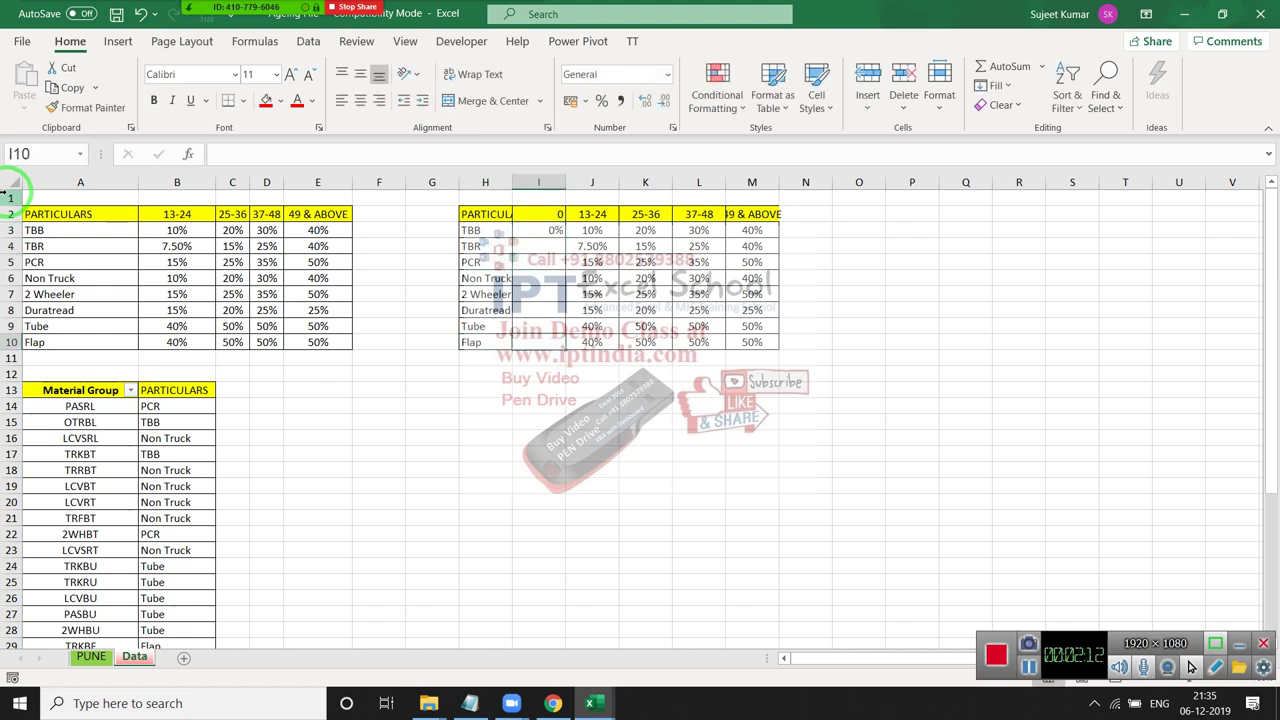
{"action": "key", "text": "ctrl+shift+Up"}
{"action": "key", "text": "ctrl+d"}
{"action": "key", "text": "ctrl+Up"}
- Dismiss the meeting time-limit popup and change the J2 header to 13
{"action": "key", "text": "Right"}
{"action": "key", "text": "Right"}
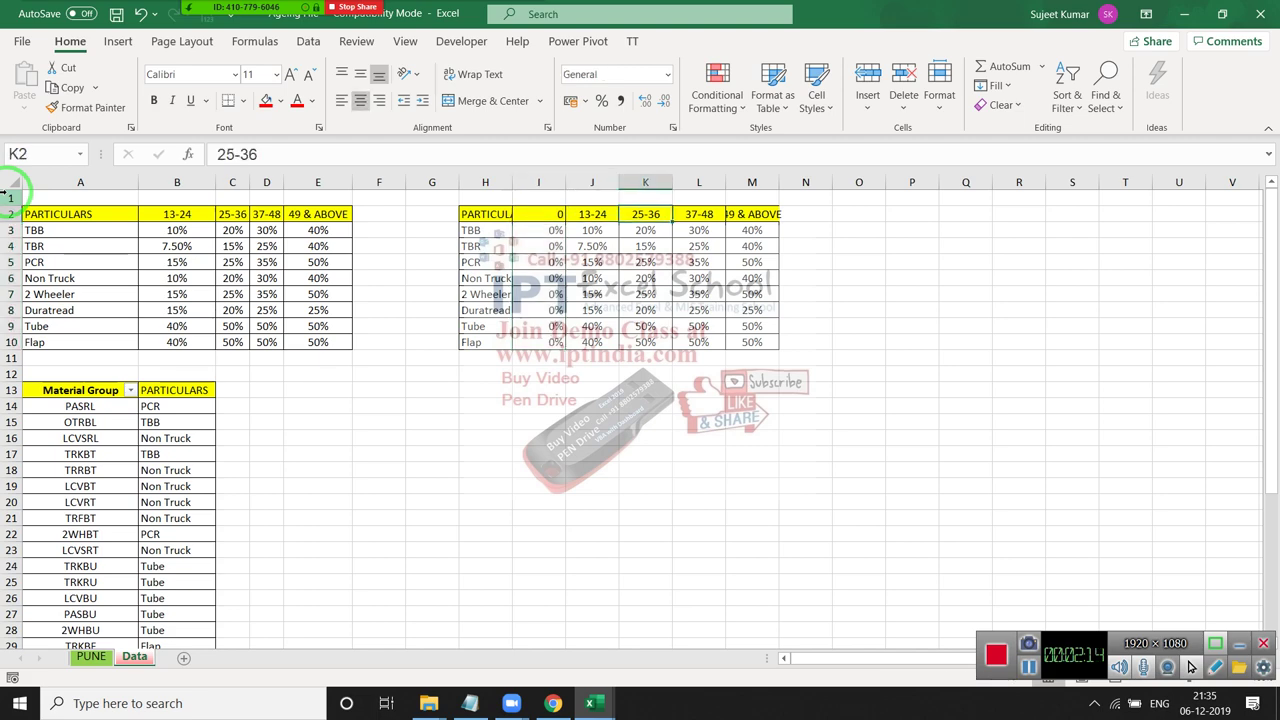
{"action": "key", "text": "Left"}
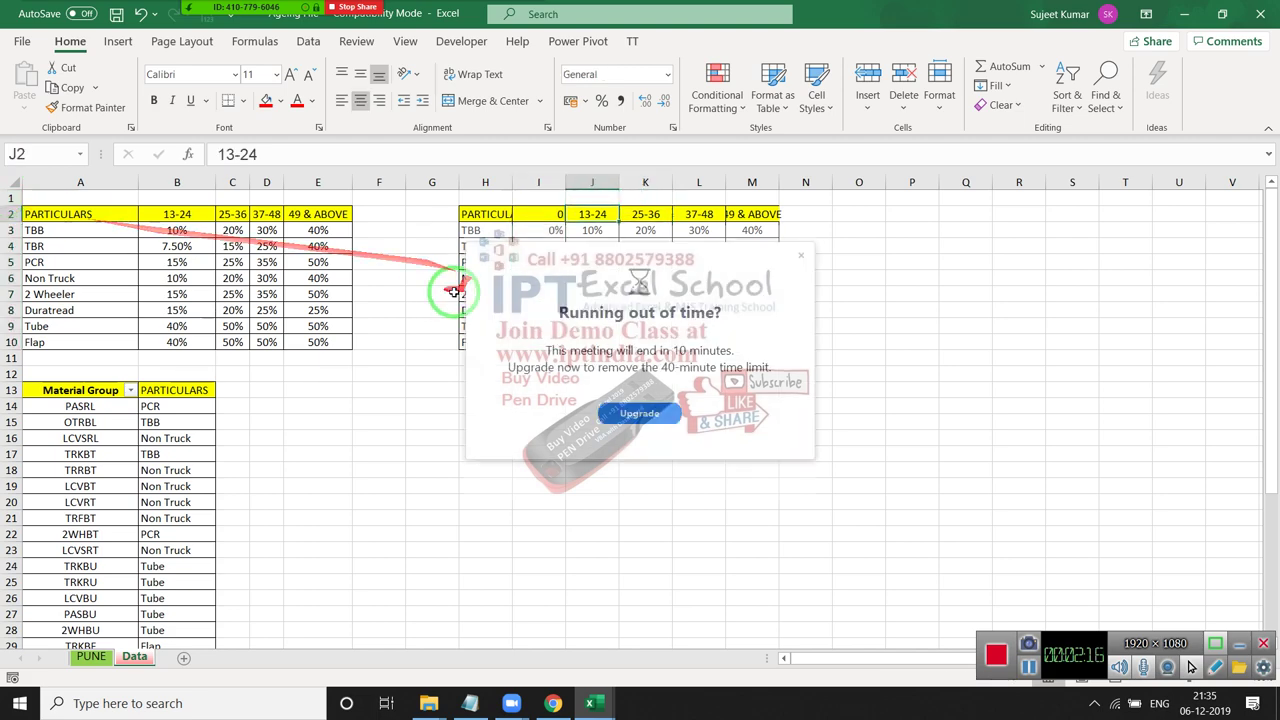
{"action": "left_click", "coordinate": [801, 255]}
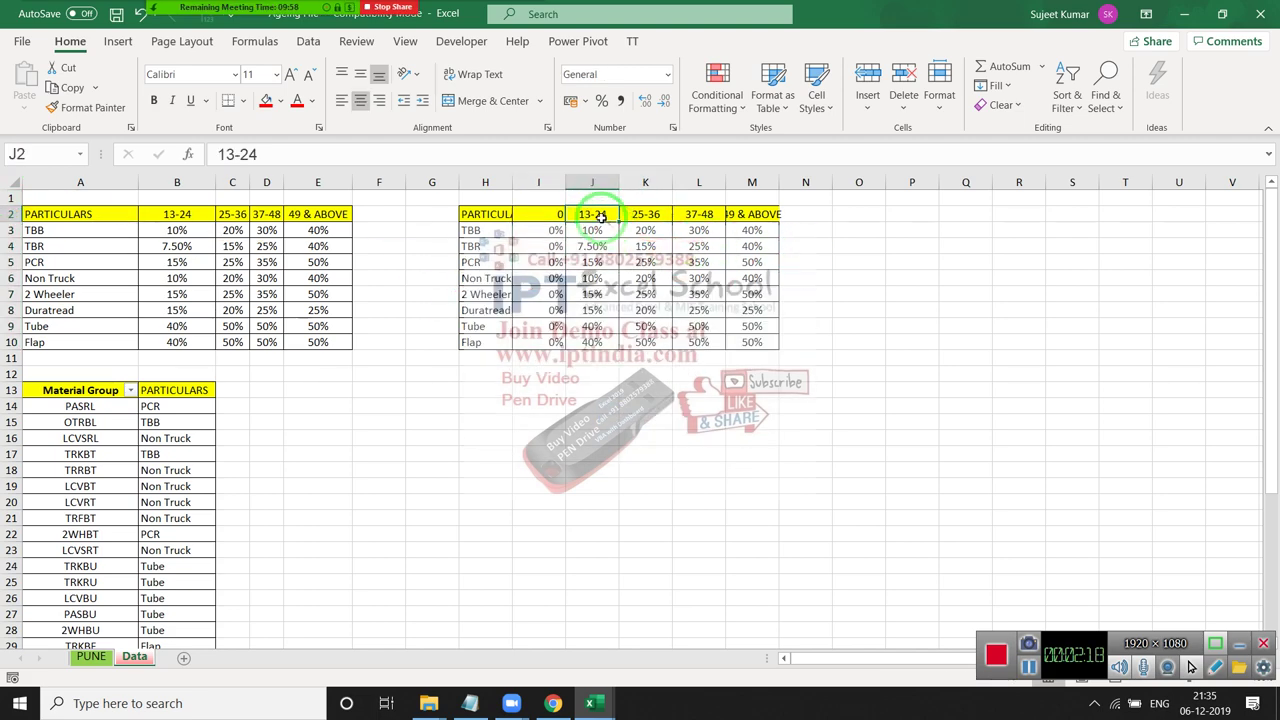
{"action": "type", "text": "13"}
{"action": "key", "text": "Right"}
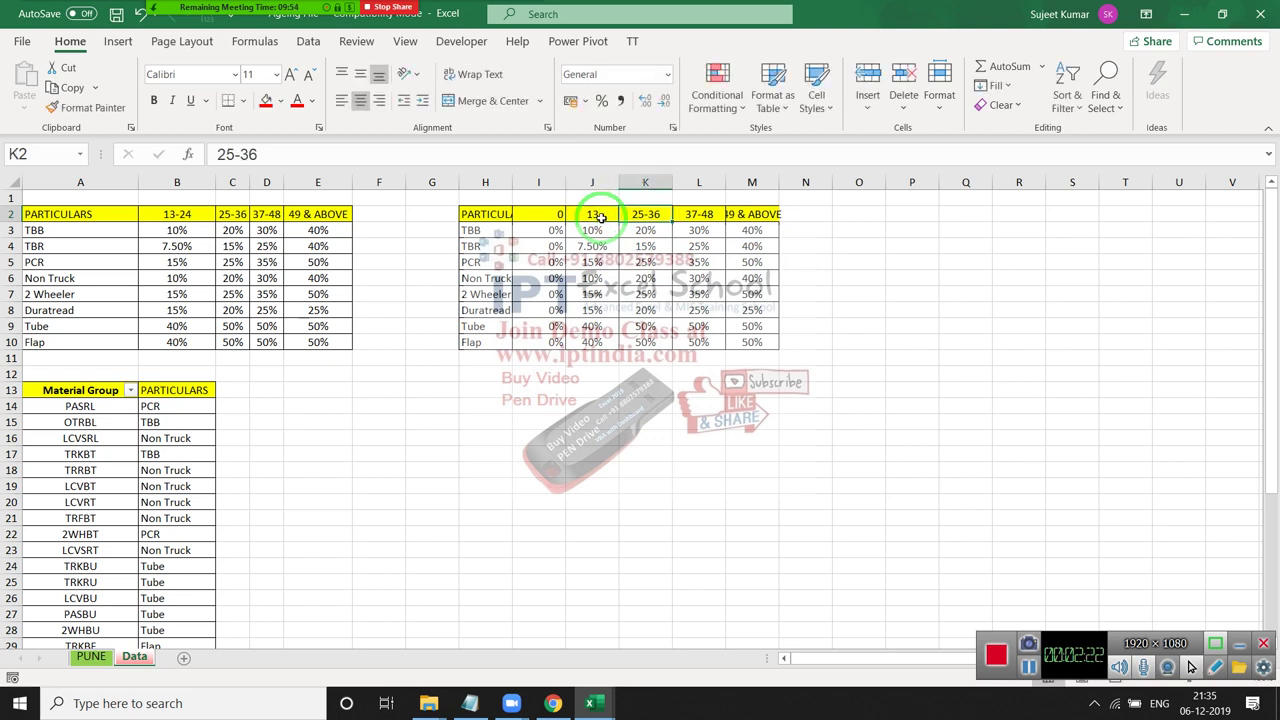
- Set the K2, L2 and M2 headers to 25, 37 and 49
{"action": "type", "text": "24"}
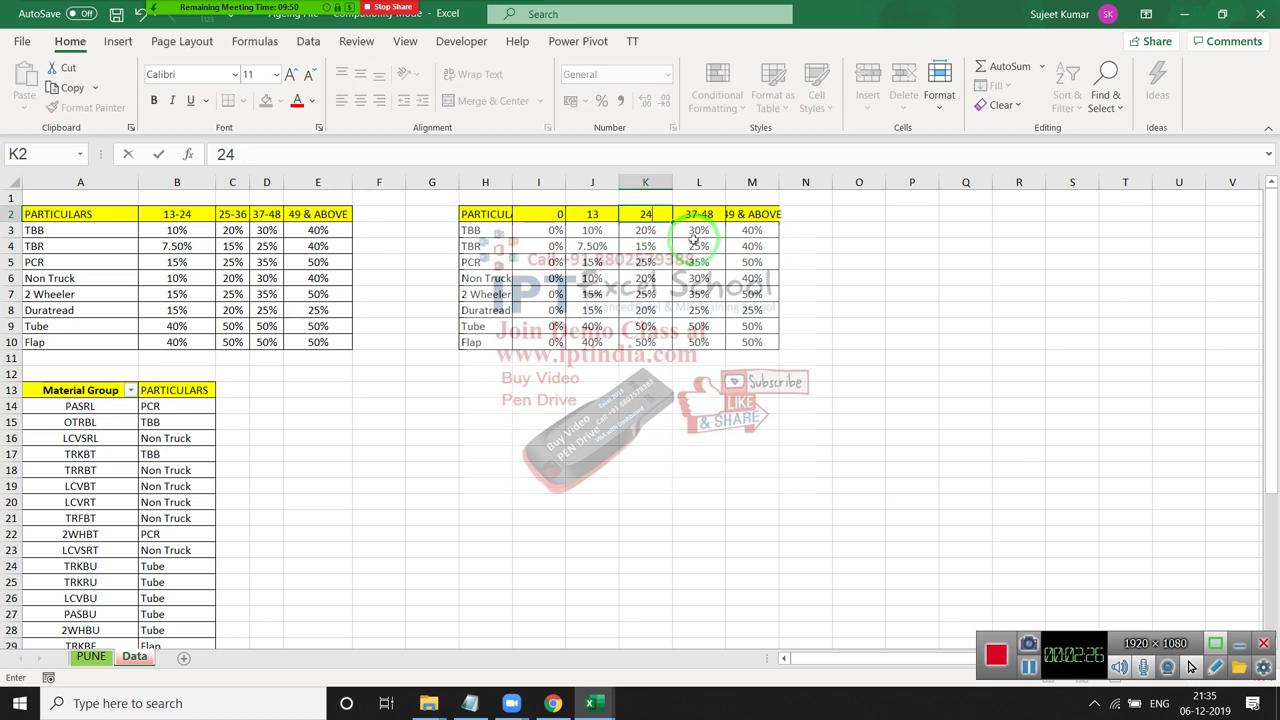
{"action": "key", "text": "Right"}
{"action": "key", "text": "Left"}
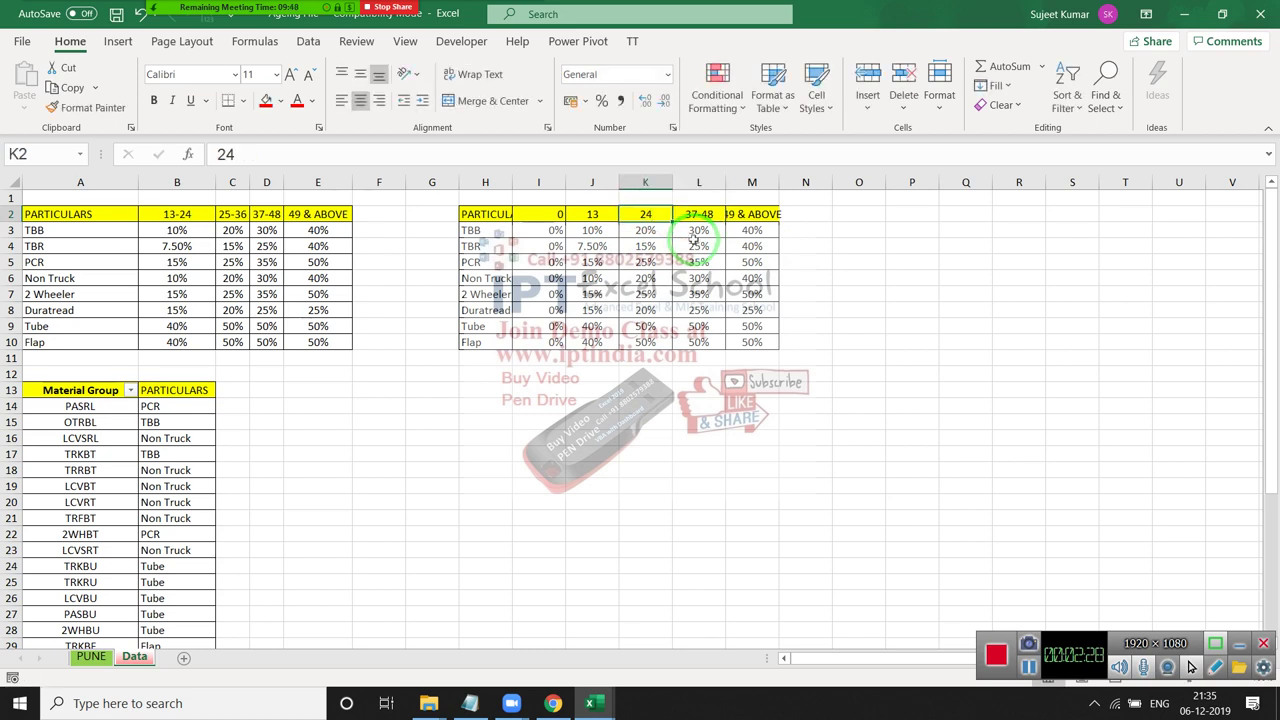
{"action": "type", "text": "25"}
{"action": "key", "text": "Right"}
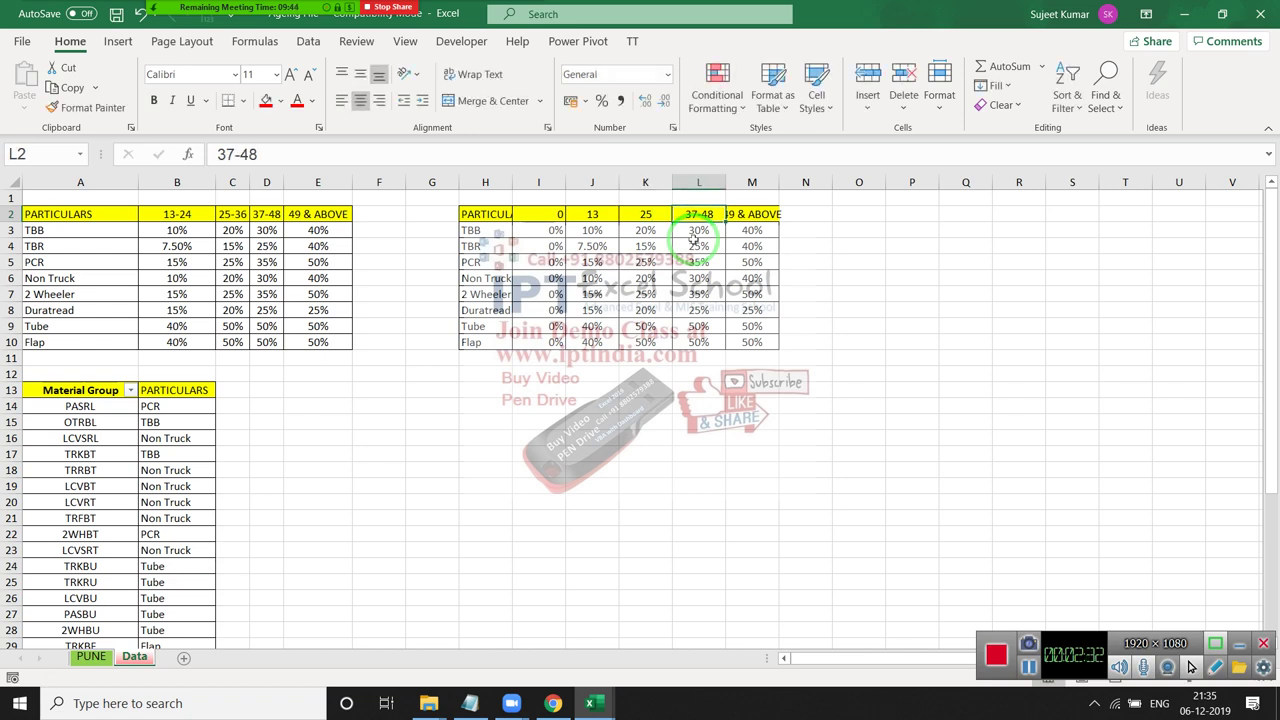
{"action": "type", "text": "37"}
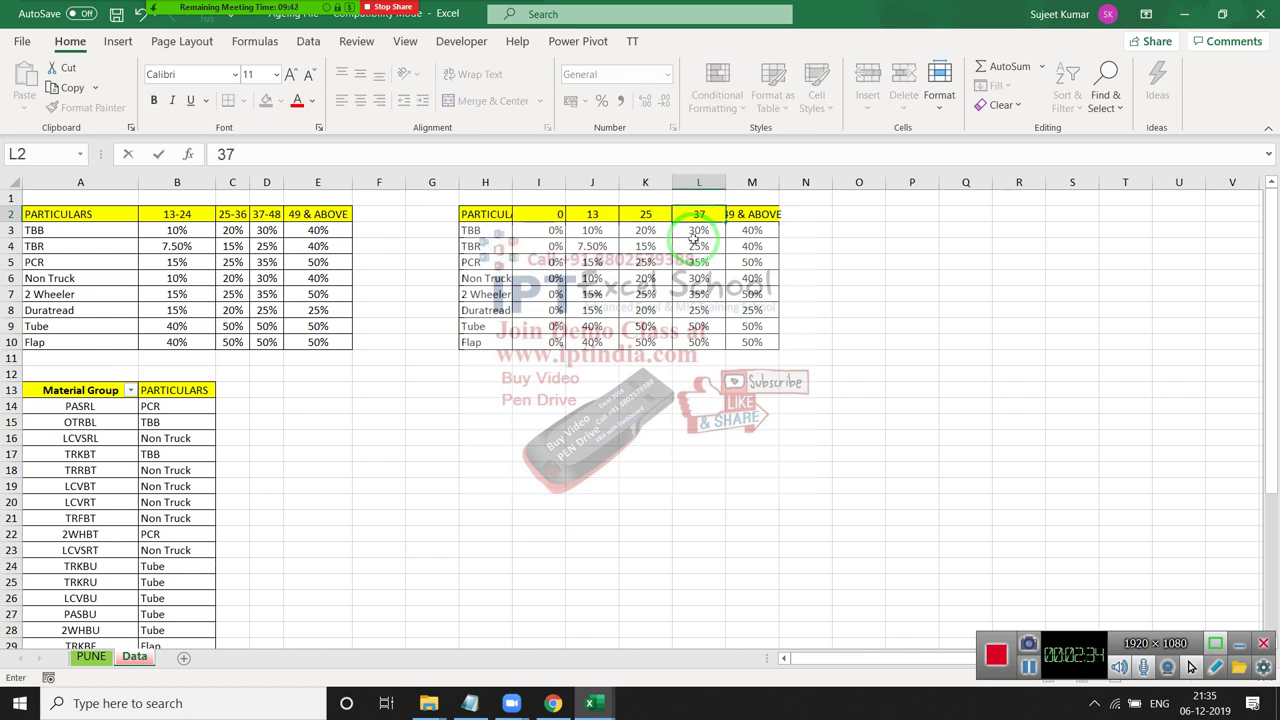
{"action": "key", "text": "Right"}
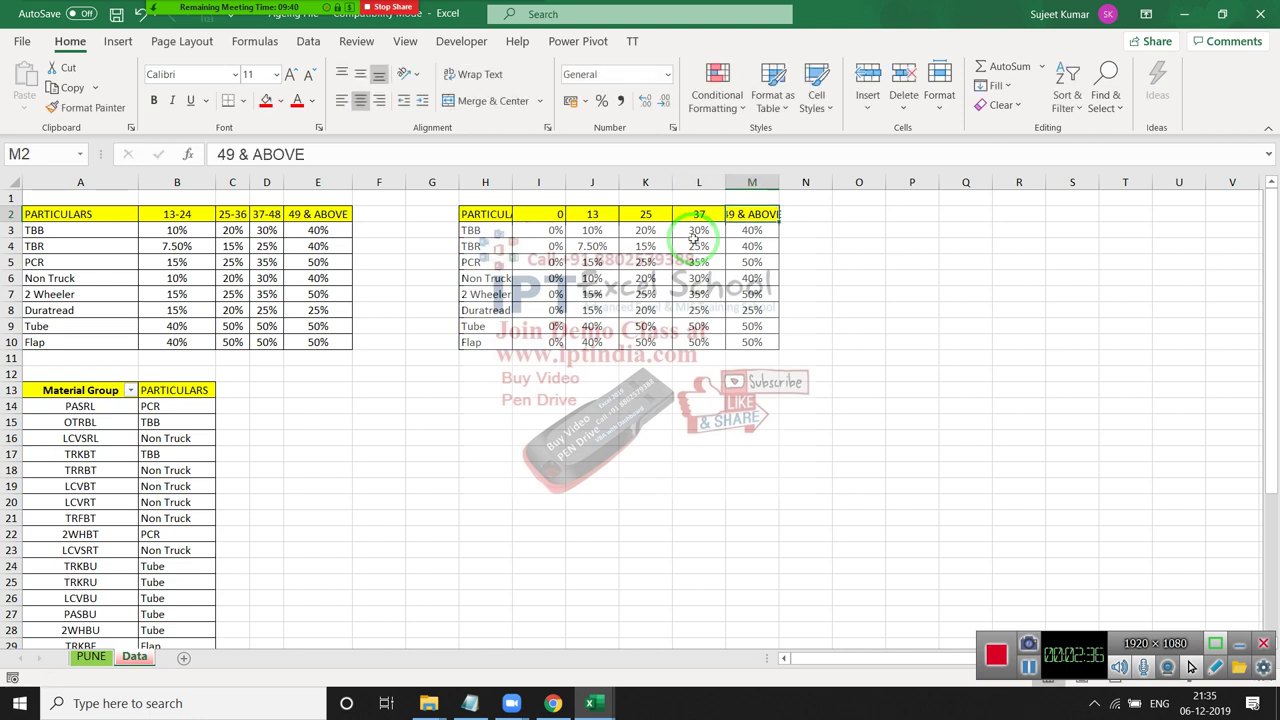
{"action": "type", "text": "49"}
{"action": "key", "text": "Return"}
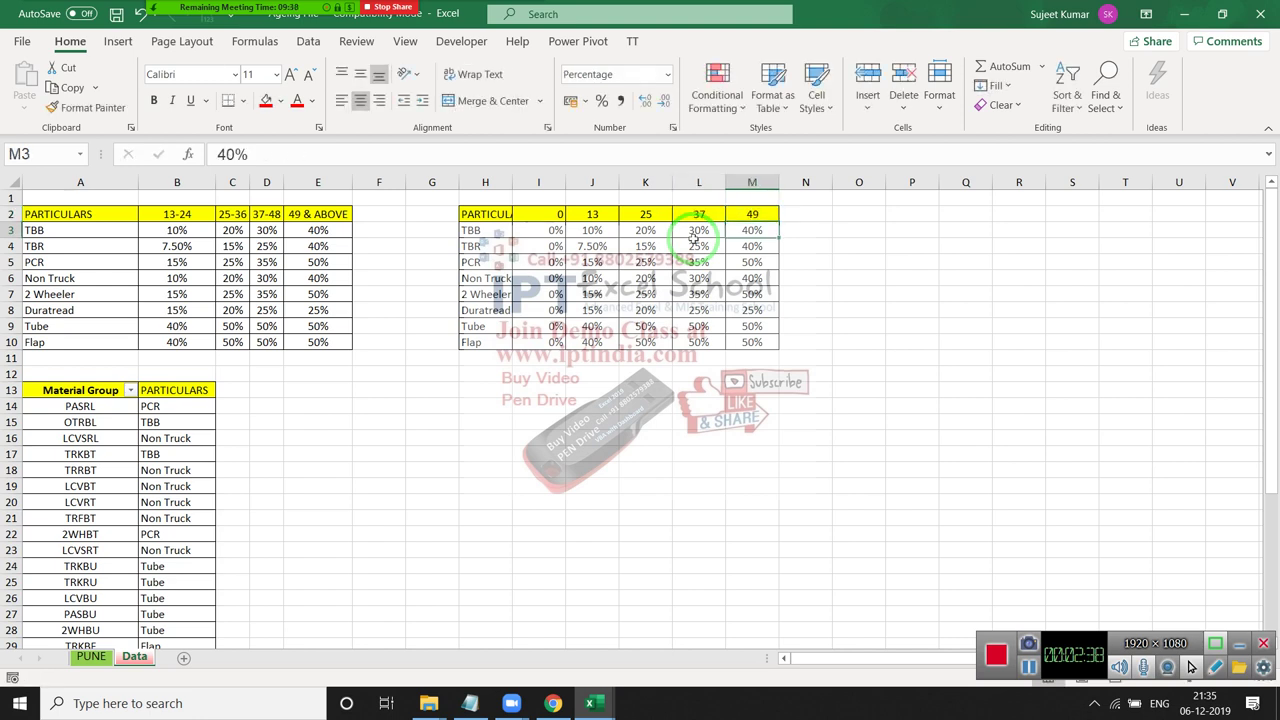
{"action": "left_click_drag", "start_coordinate": [690, 378], "coordinate": [620, 425]}
{"action": "left_click", "coordinate": [610, 406]}
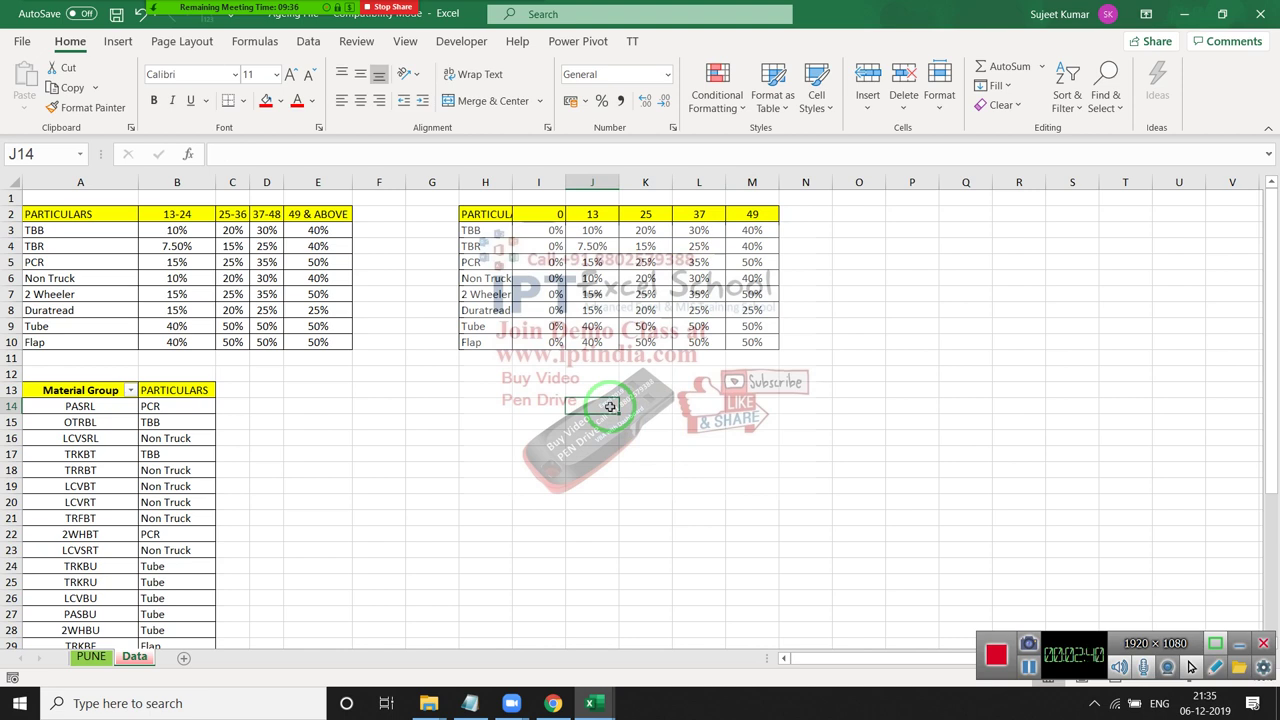
- Enter an approximate-match HLOOKUP in J14 over H2:M10, returning row 2
{"action": "type", "text": "=HL"}
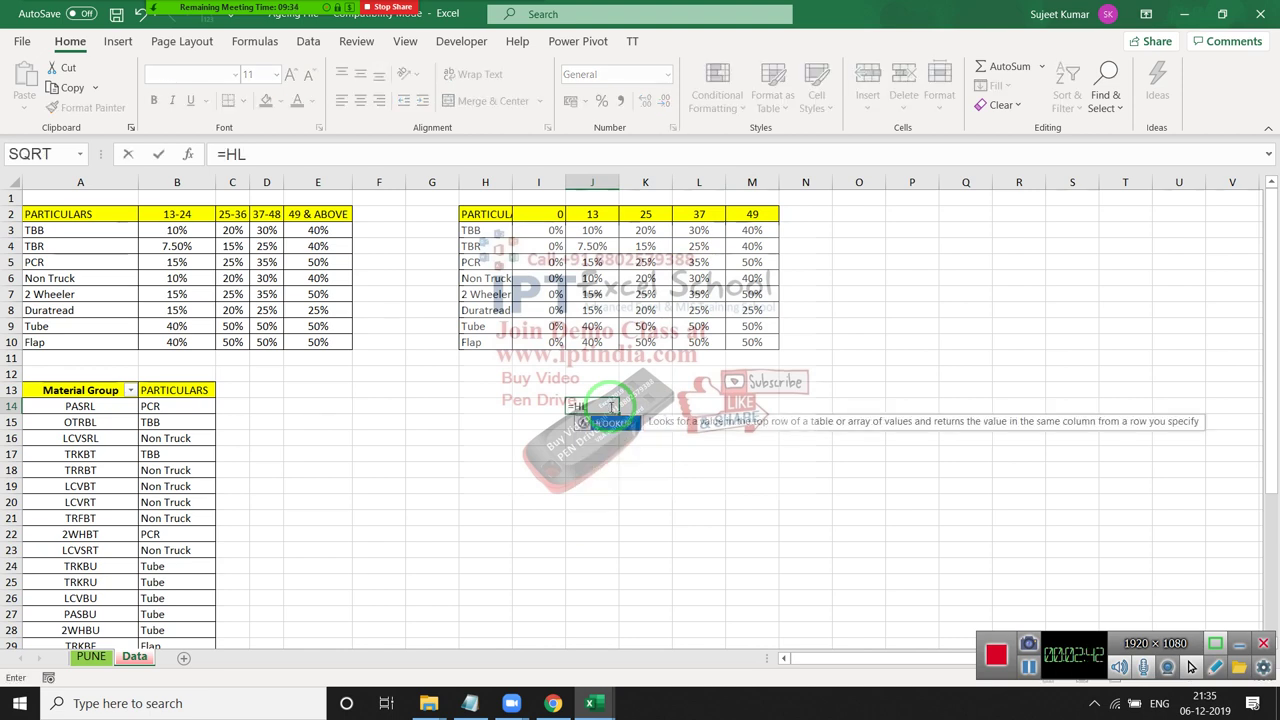
{"action": "key", "text": "Tab"}
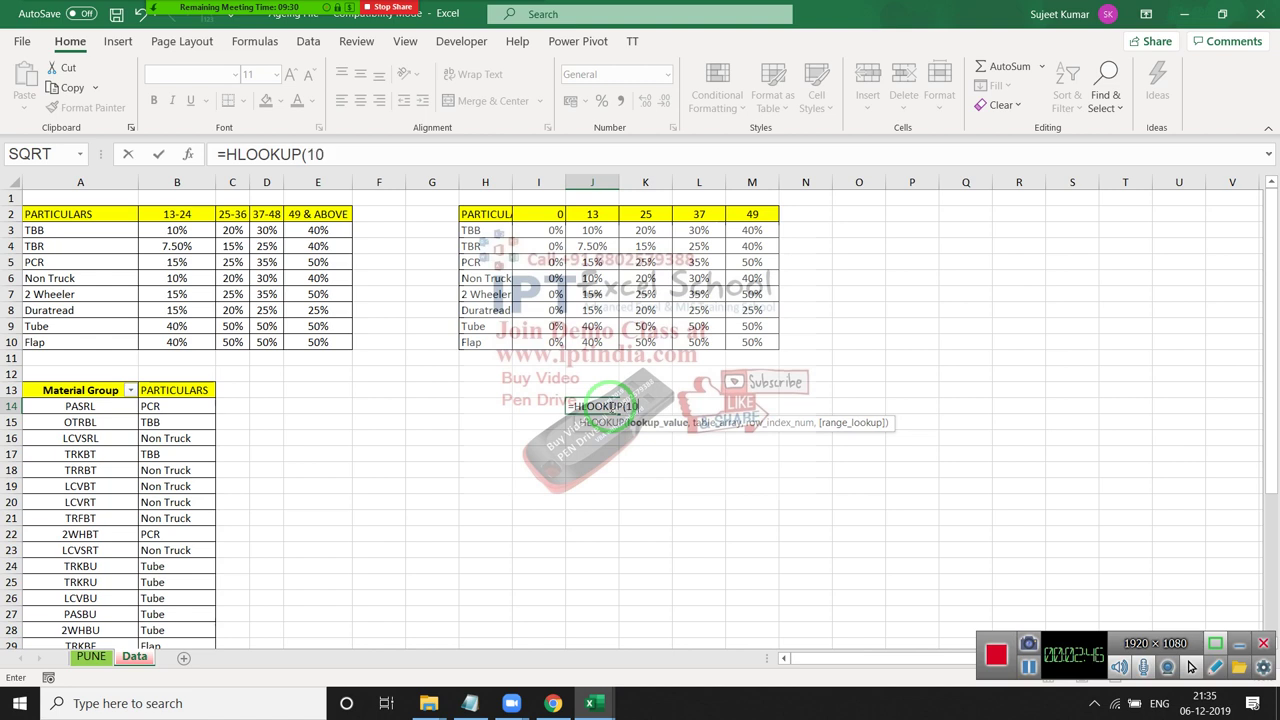
{"action": "type", "text": ","}
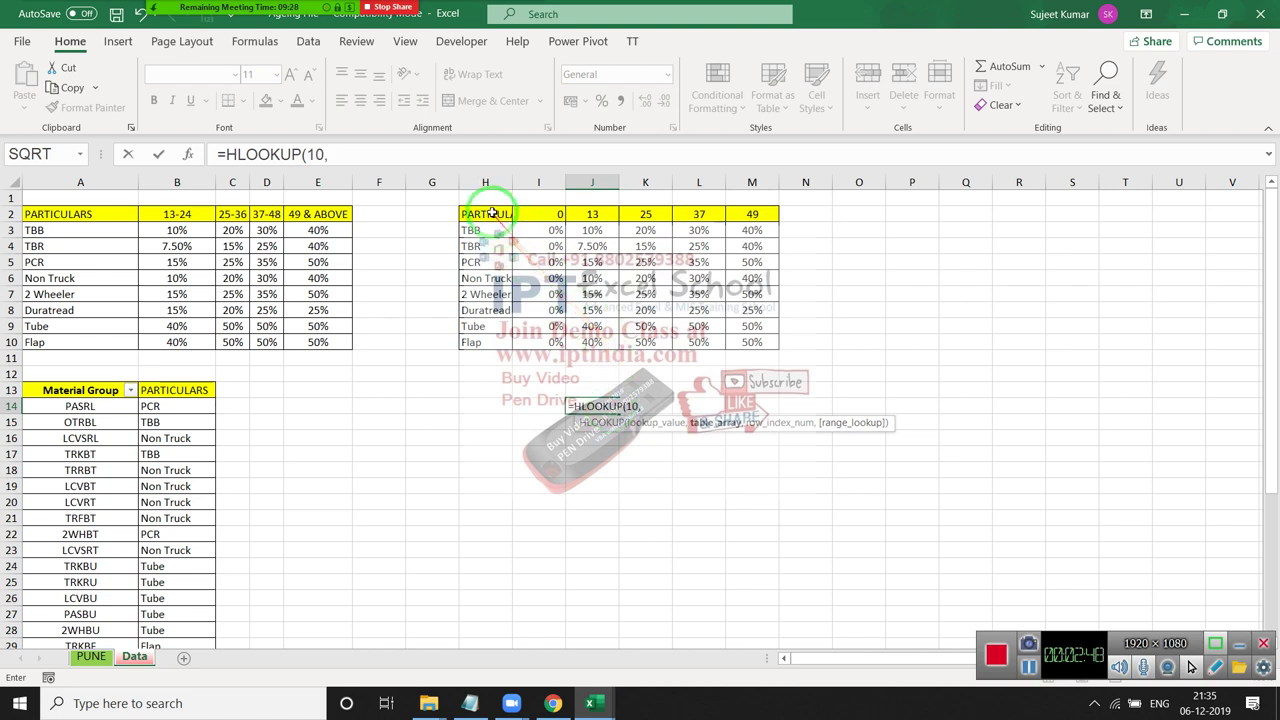
{"action": "left_click_drag", "start_coordinate": [475, 214], "coordinate": [759, 341]}
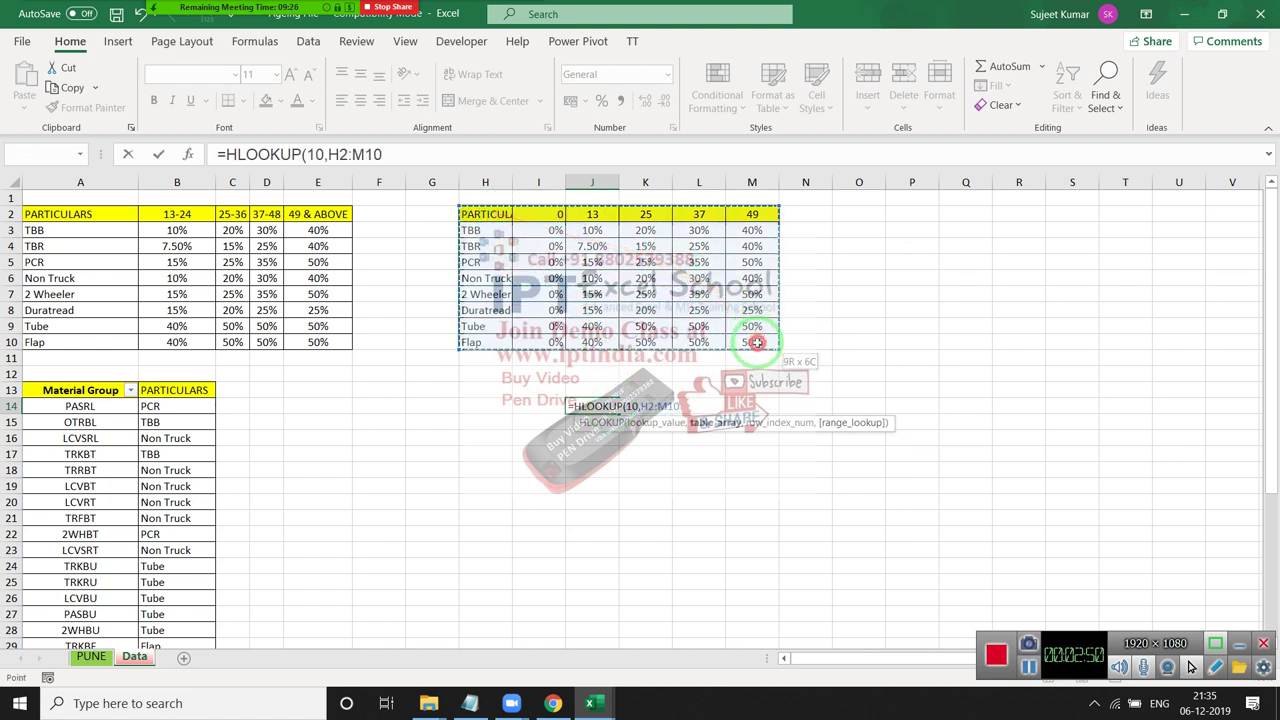
{"action": "type", "text": ",2"}
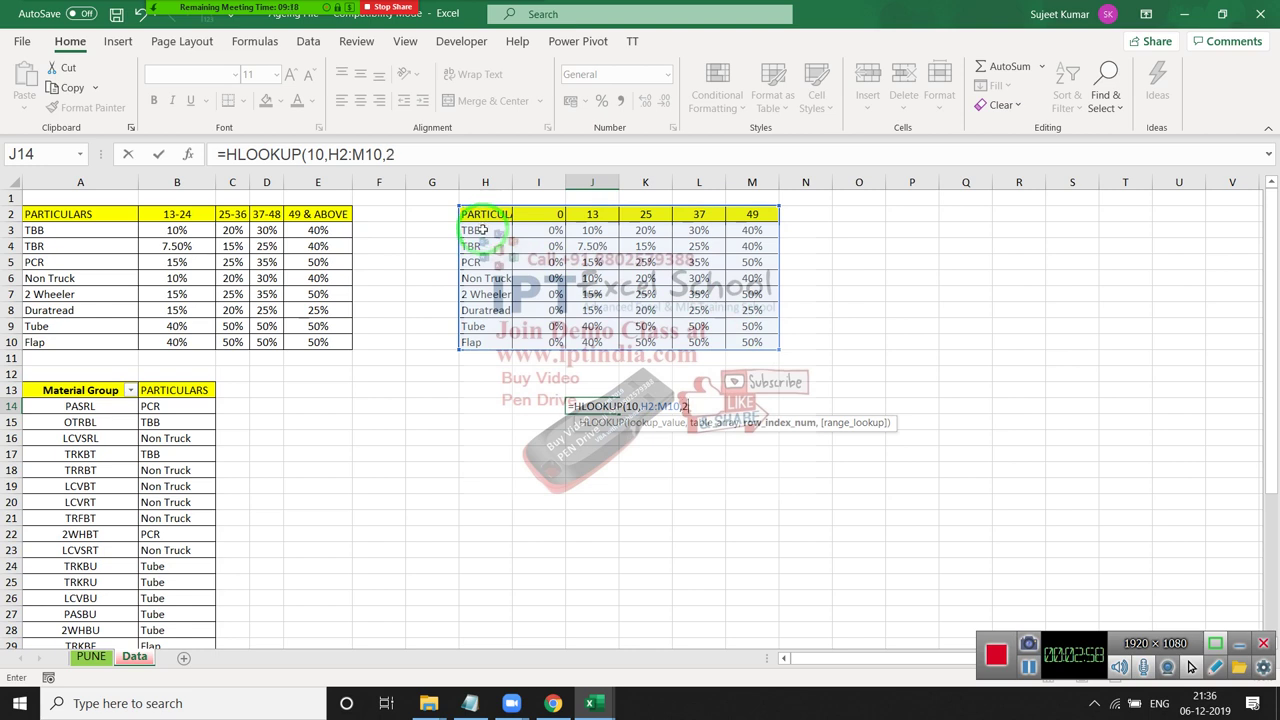
{"action": "type", "text": ","}
{"action": "key", "text": "Down"}
{"action": "key", "text": "Up"}
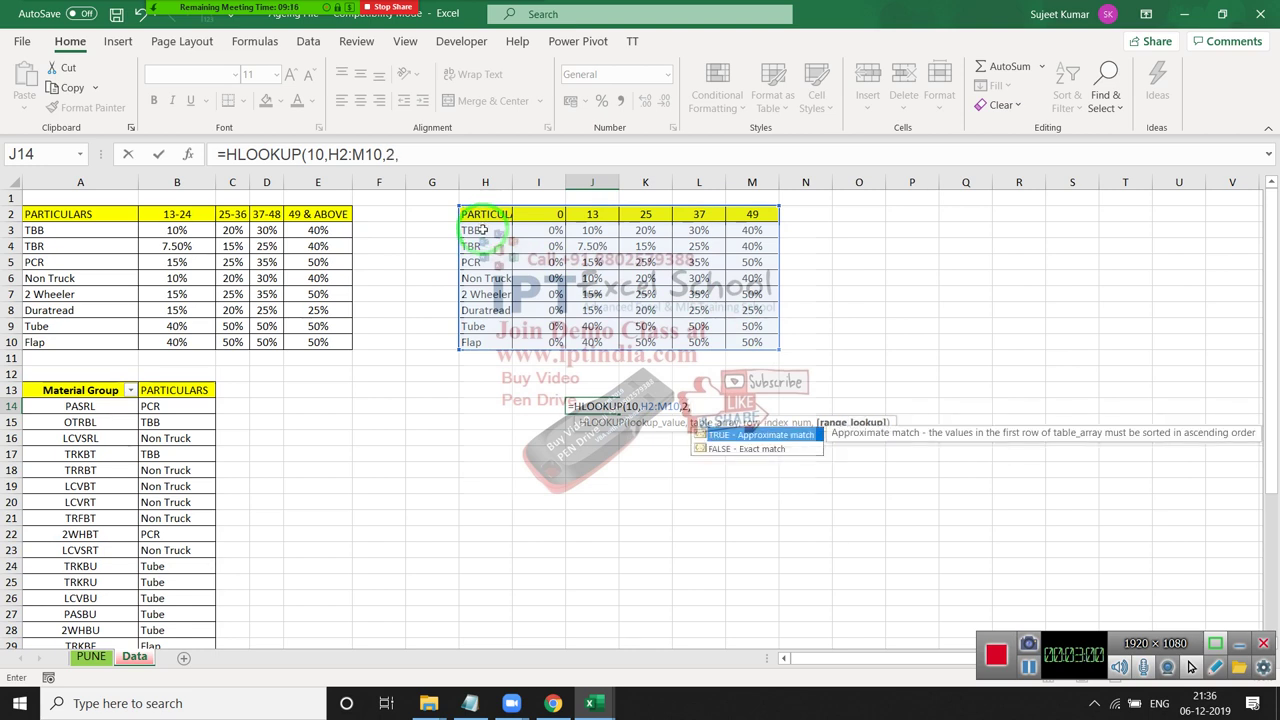
{"action": "key", "text": "Tab"}
{"action": "type", "text": ")"}
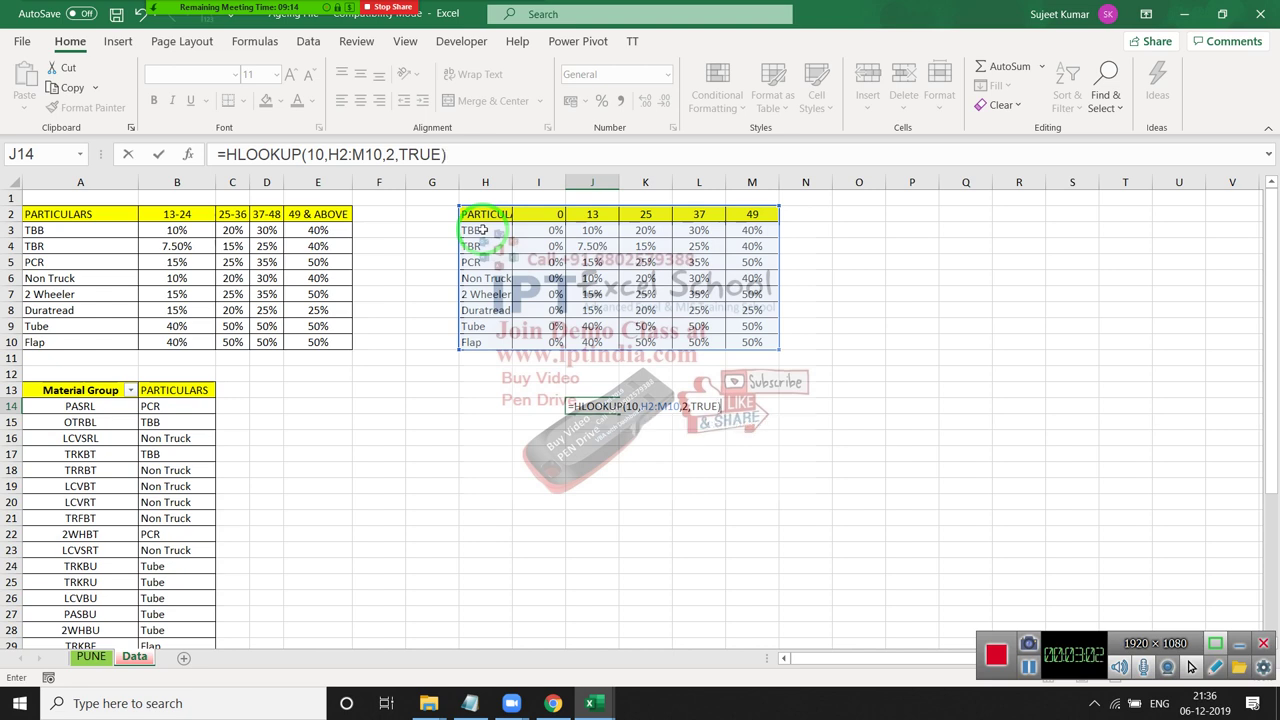
{"action": "key", "text": "Return"}
{"action": "key", "text": "Up"}
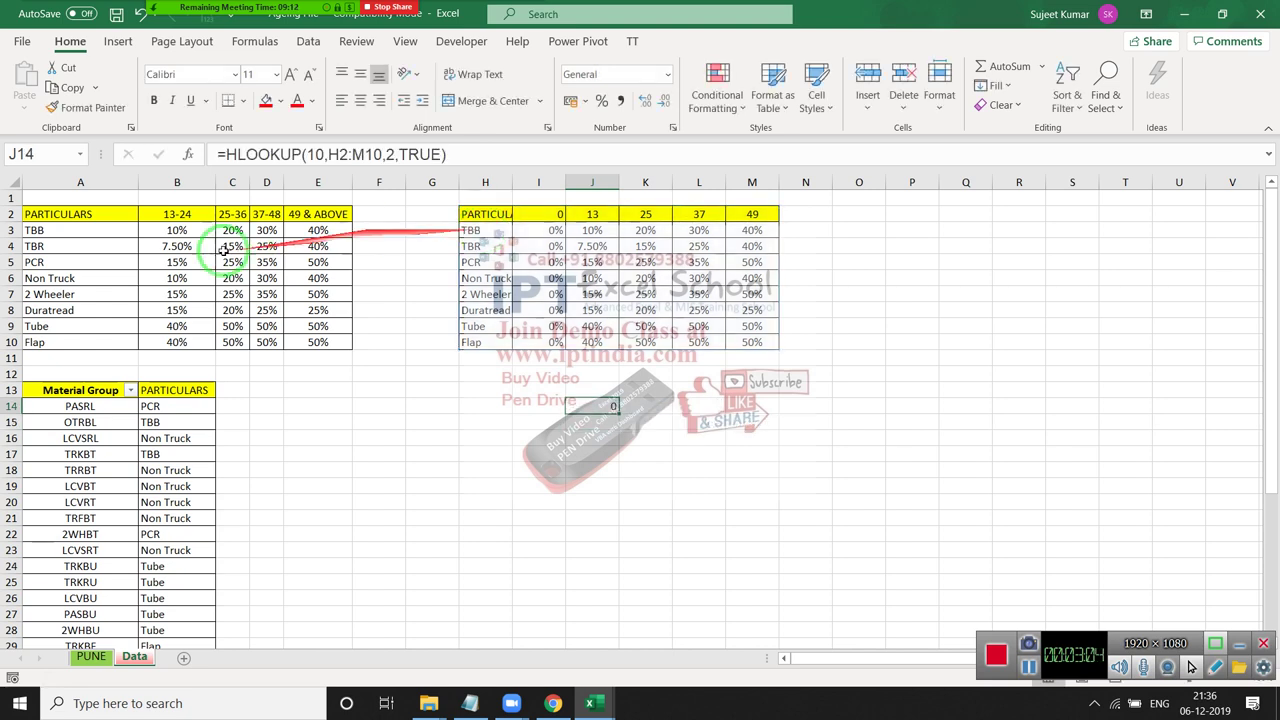
- Replace the fixed lookup value 10 in J14's formula with a reference to I14
{"action": "left_click", "coordinate": [322, 157]}
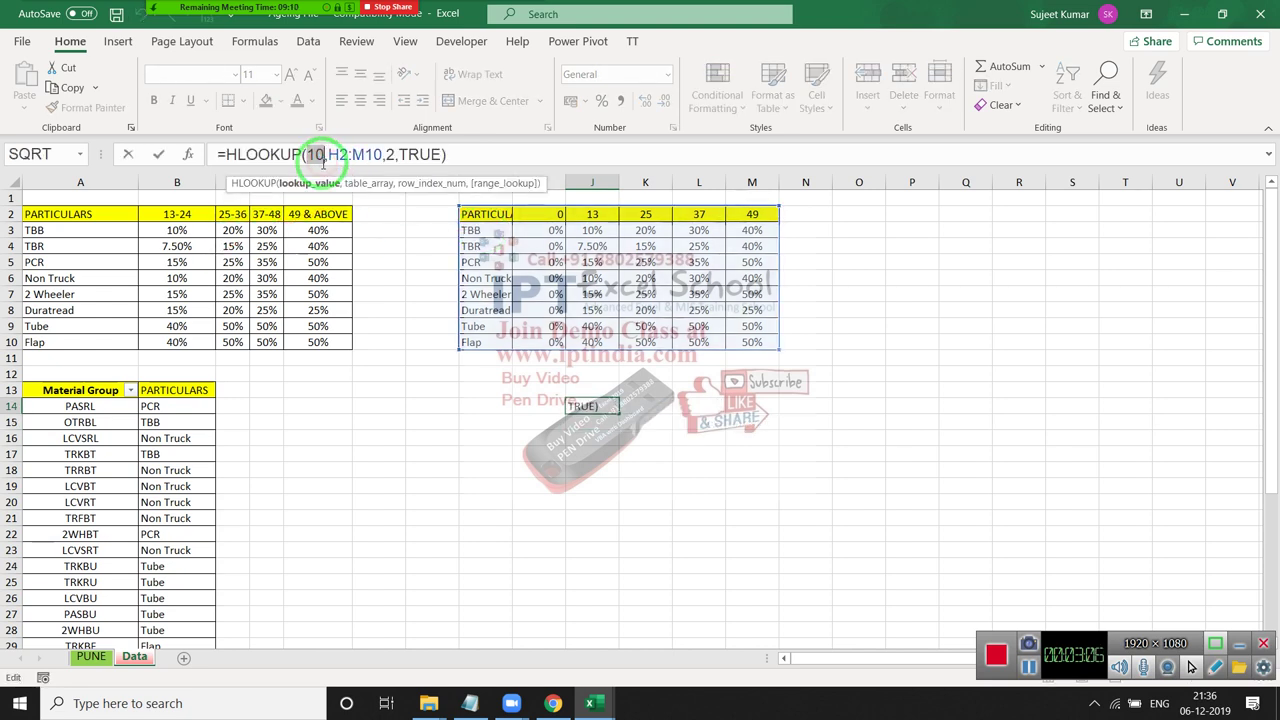
{"action": "key", "text": "BackSpace"}
{"action": "key", "text": "BackSpace"}
{"action": "key", "text": "BackSpace"}
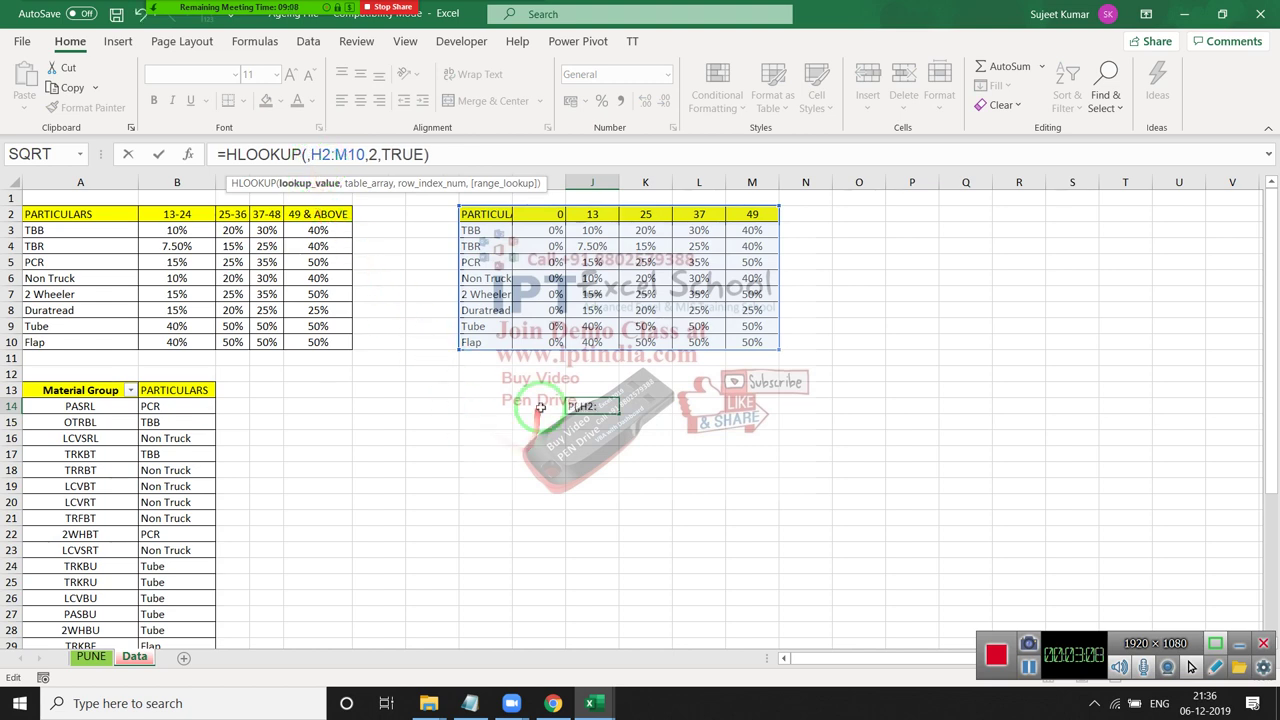
{"action": "left_click", "coordinate": [541, 406]}
{"action": "key", "text": "Return"}
{"action": "key", "text": "Up"}
{"action": "left_click", "coordinate": [541, 406]}
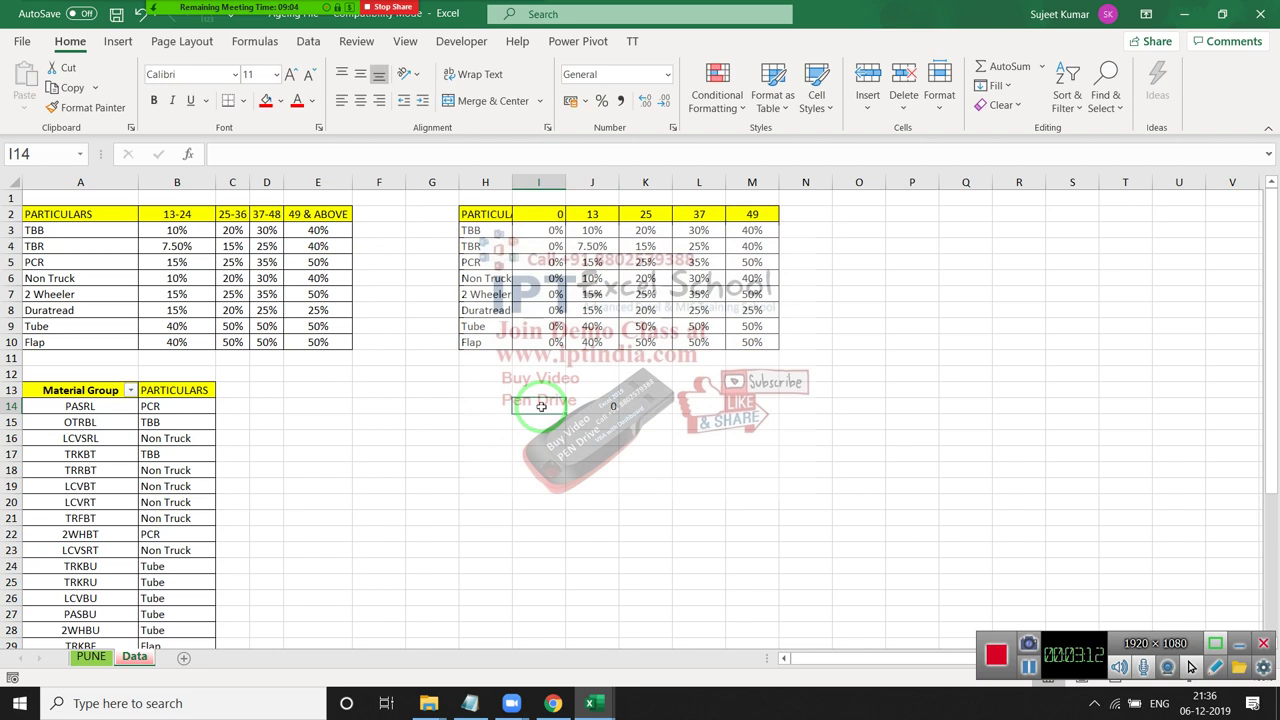
- Test ages 12, 13, 24 and 25 in I14, checking J14's HLOOKUP result each time
{"action": "type", "text": "12"}
{"action": "key", "text": "Return"}
{"action": "key", "text": "Up"}
{"action": "type", "text": "1"}
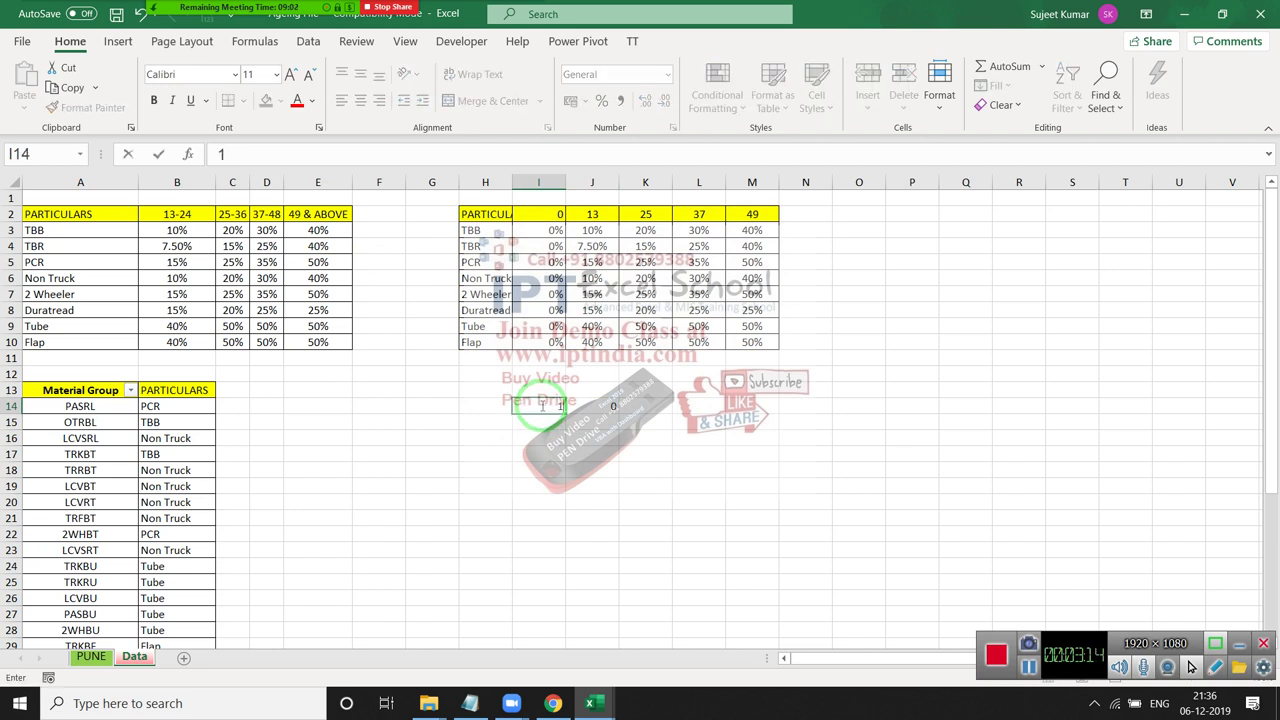
{"action": "type", "text": "3"}
{"action": "key", "text": "Return"}
{"action": "key", "text": "Up"}
{"action": "key", "text": "Right"}
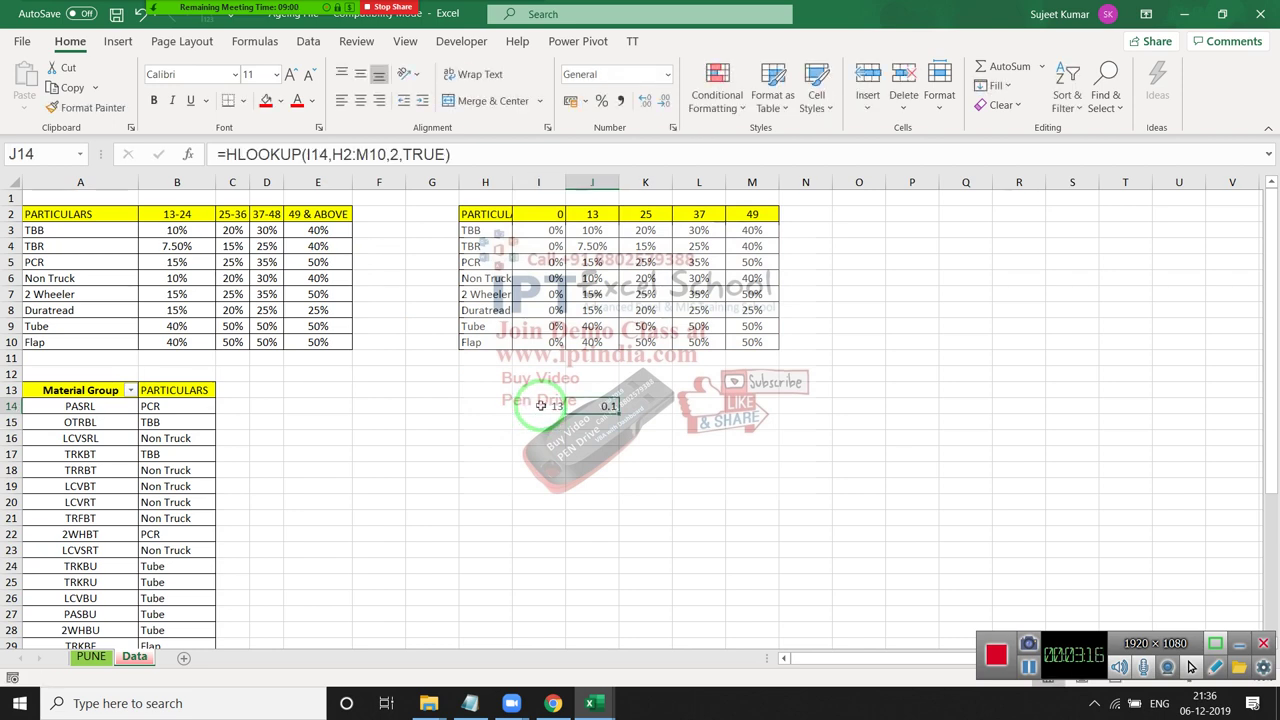
{"action": "left_click", "coordinate": [541, 406]}
{"action": "type", "text": "24"}
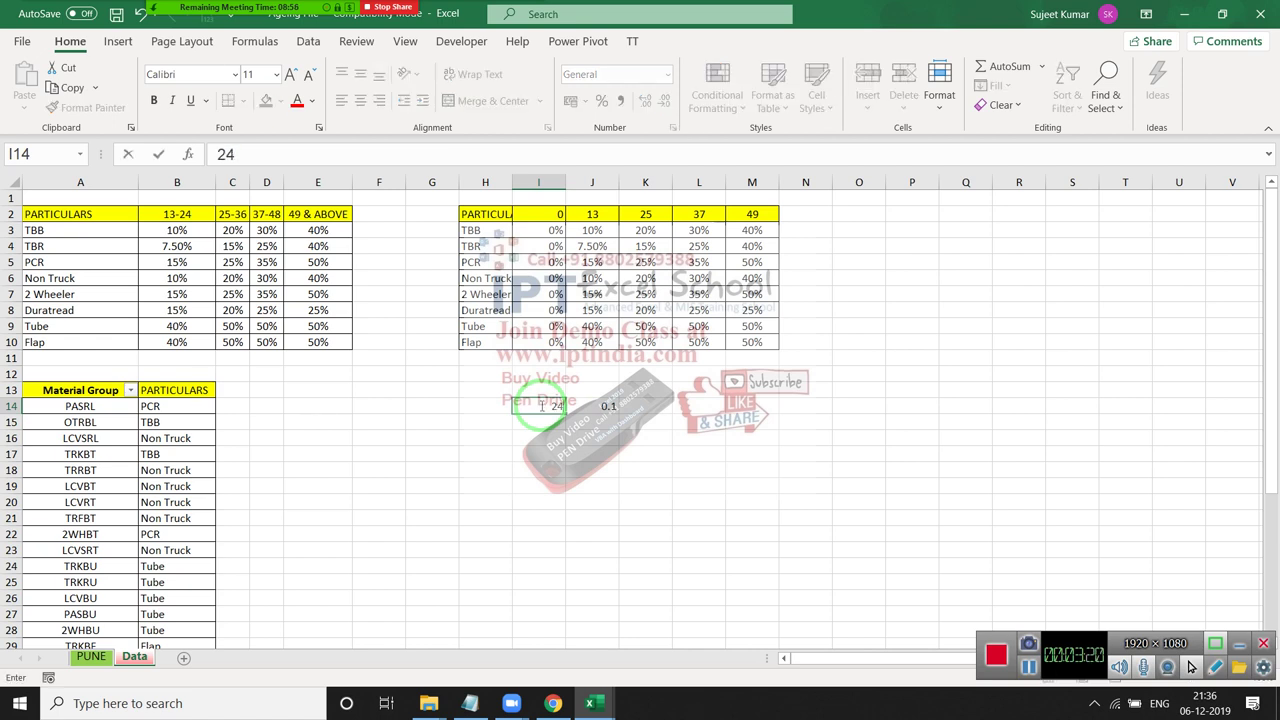
{"action": "key", "text": "Return"}
{"action": "left_click", "coordinate": [540, 405]}
{"action": "type", "text": "25"}
{"action": "key", "text": "Return"}
- Test ages 38 and 55 in I14 and inspect J14's formula, now returning 0.4
{"action": "left_click", "coordinate": [540, 405]}
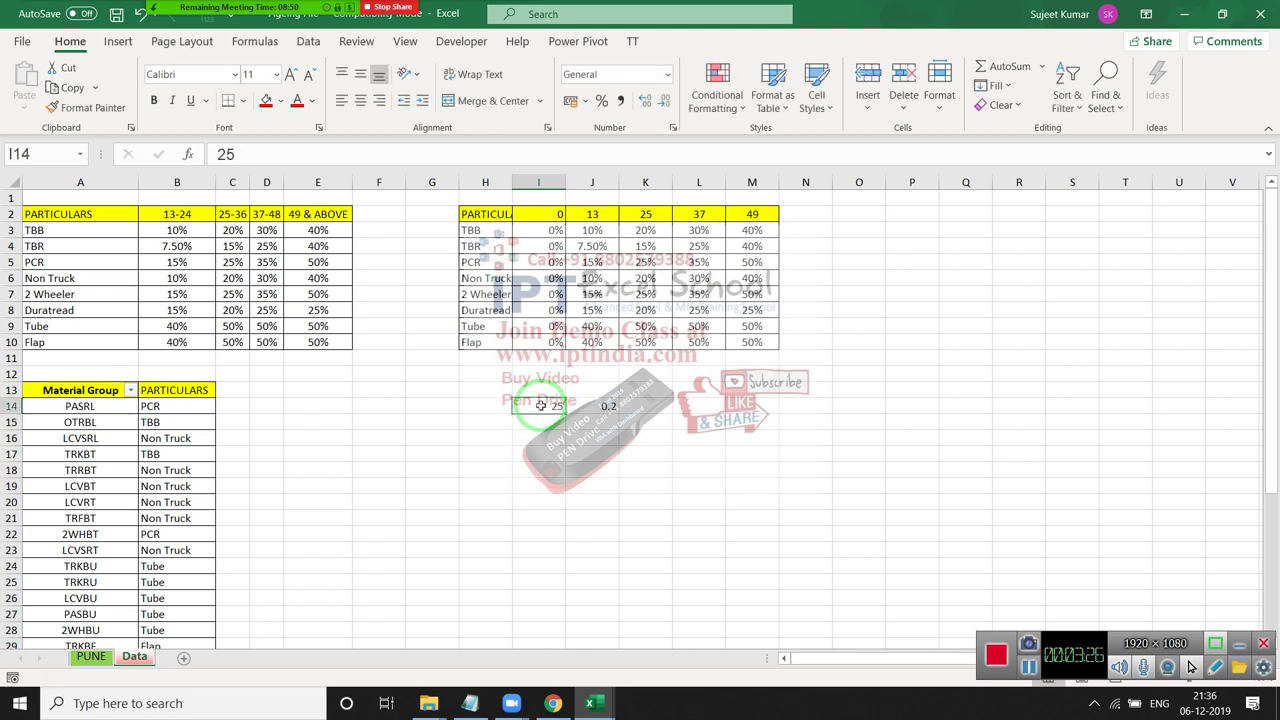
{"action": "type", "text": "38"}
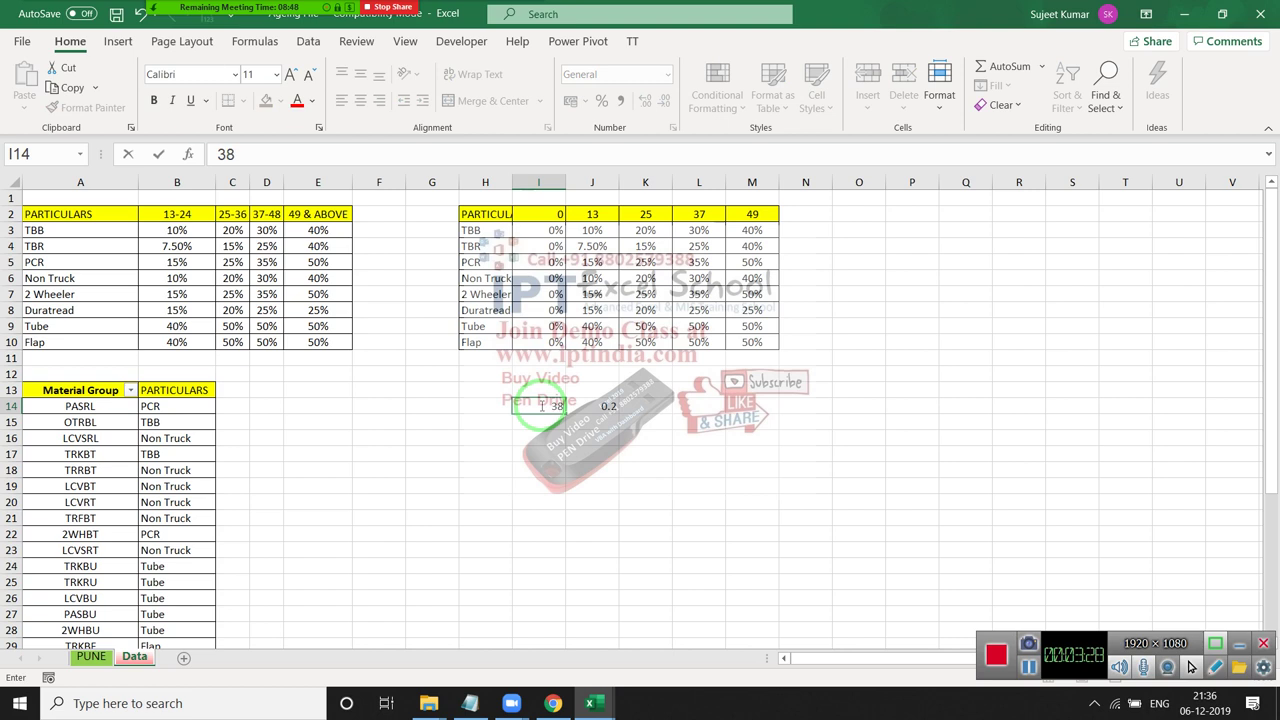
{"action": "key", "text": "Return"}
{"action": "left_click", "coordinate": [540, 405]}
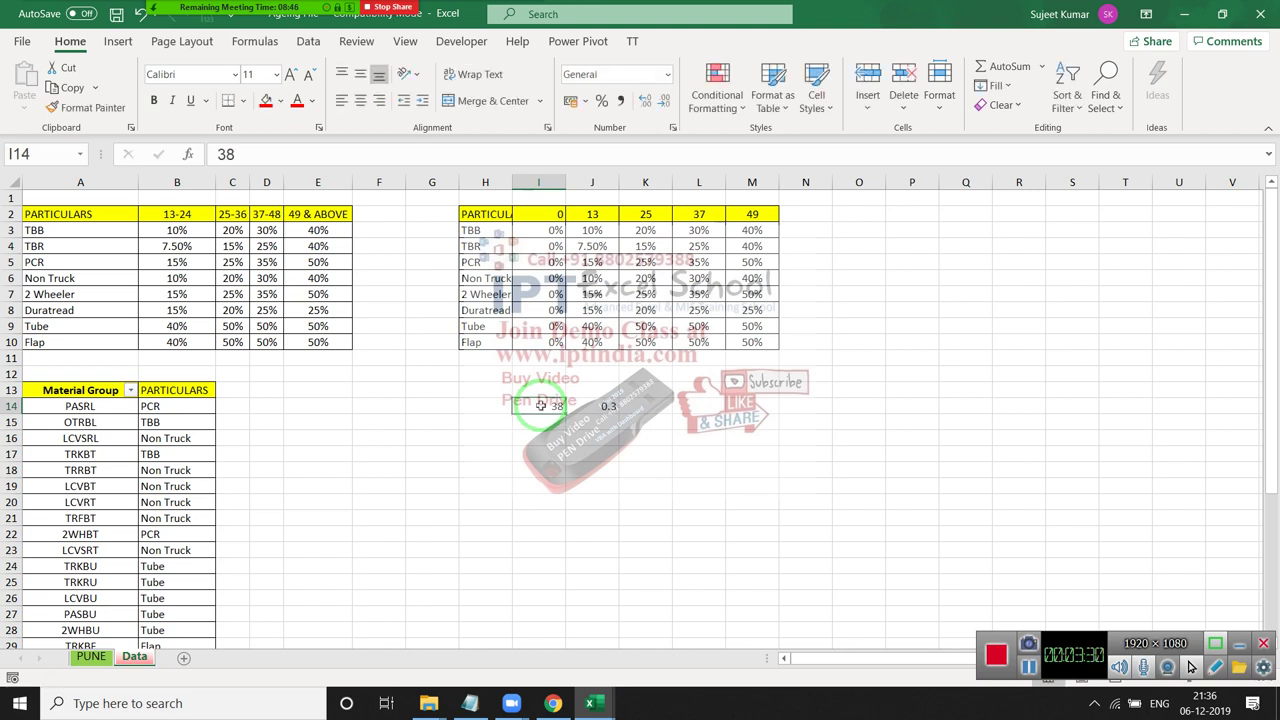
{"action": "type", "text": "55"}
{"action": "key", "text": "Return"}
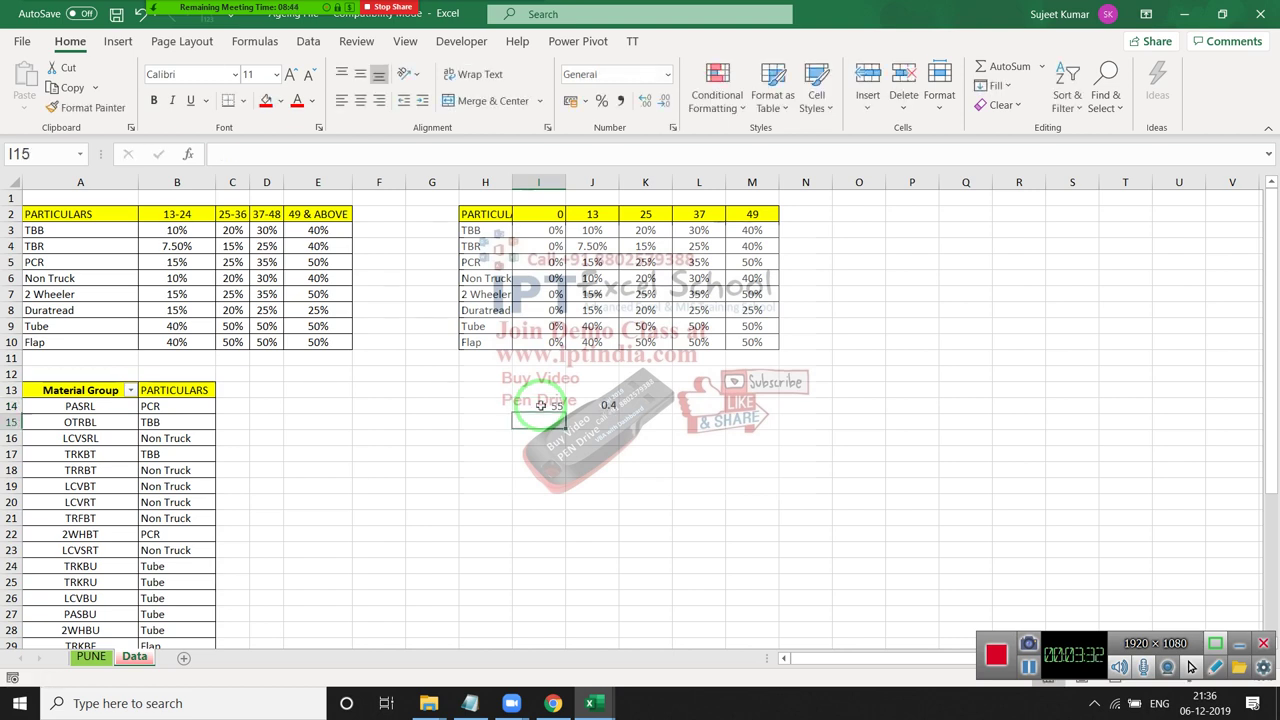
{"action": "left_click", "coordinate": [540, 405]}
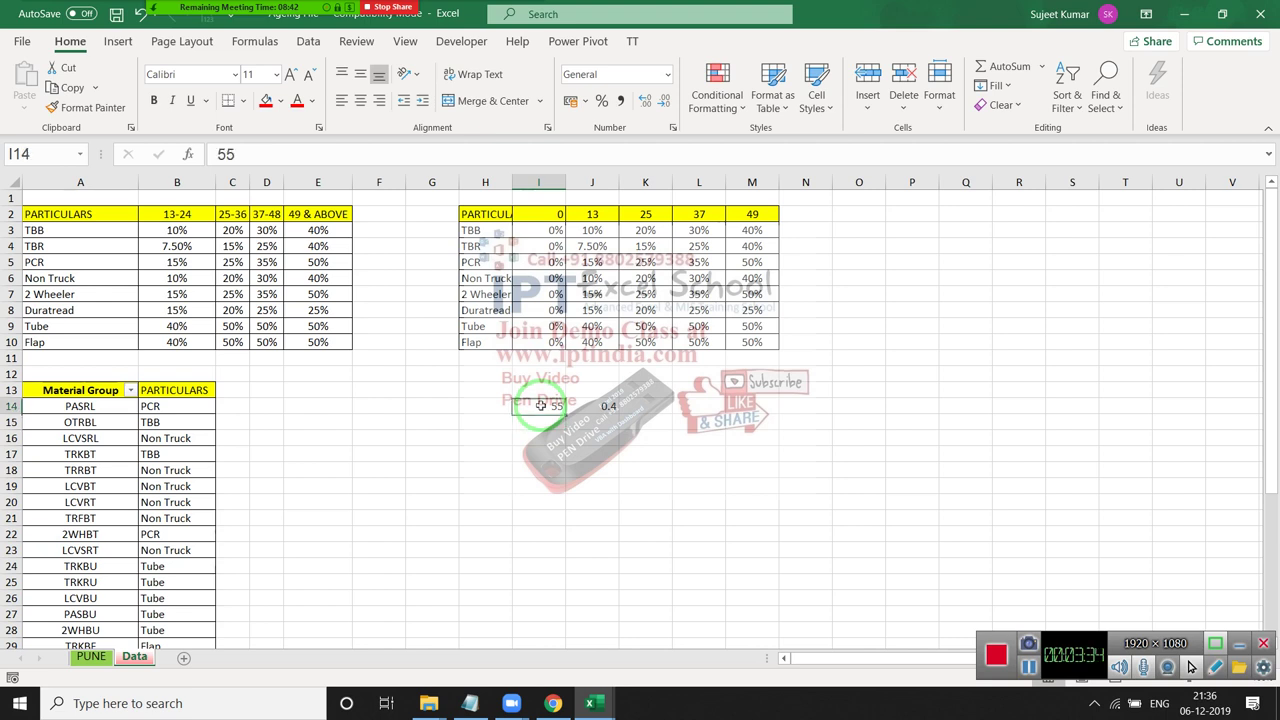
{"action": "key", "text": "Right"}
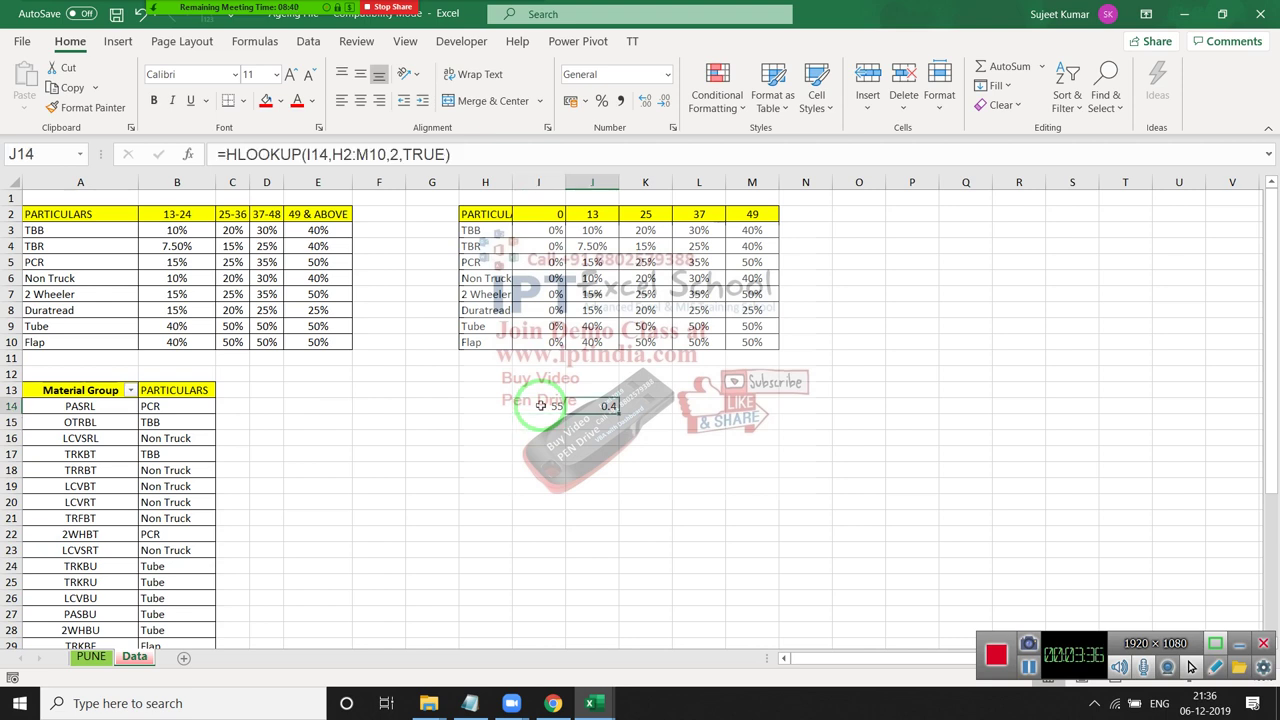
{"action": "key", "text": "F2"}
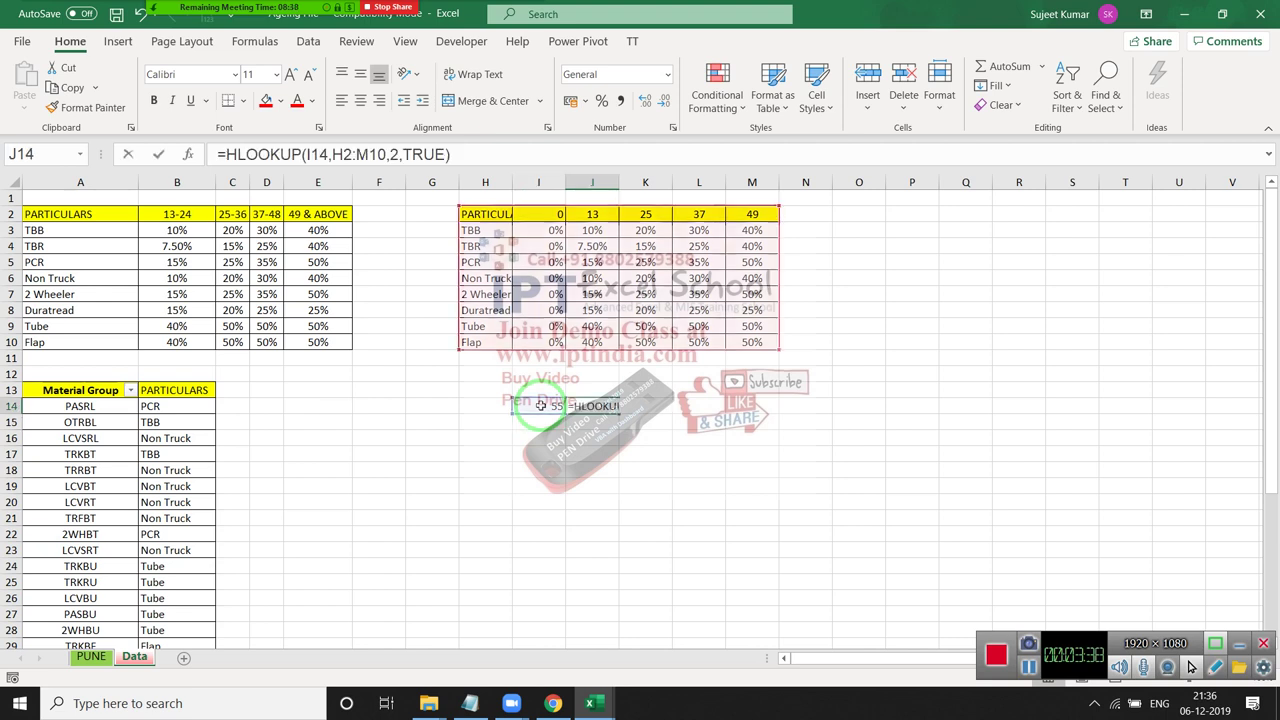
{"action": "key", "text": "Escape"}
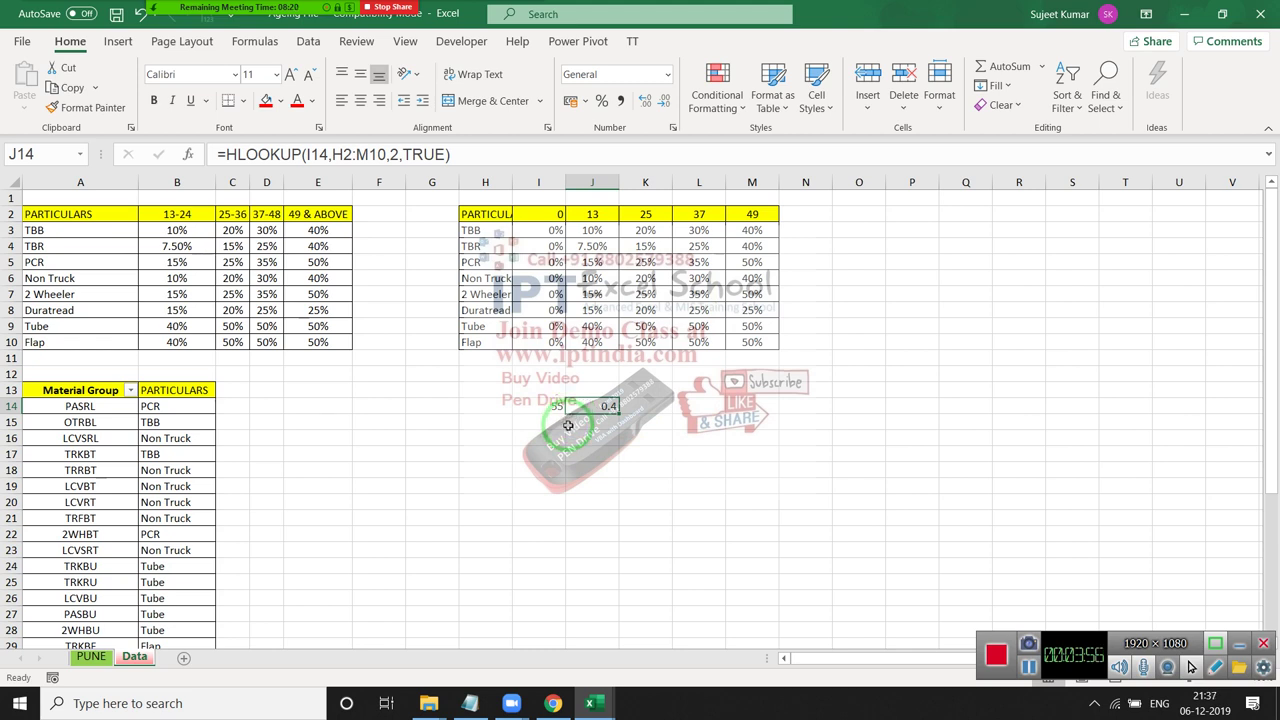
{"action": "left_click", "coordinate": [480, 213]}
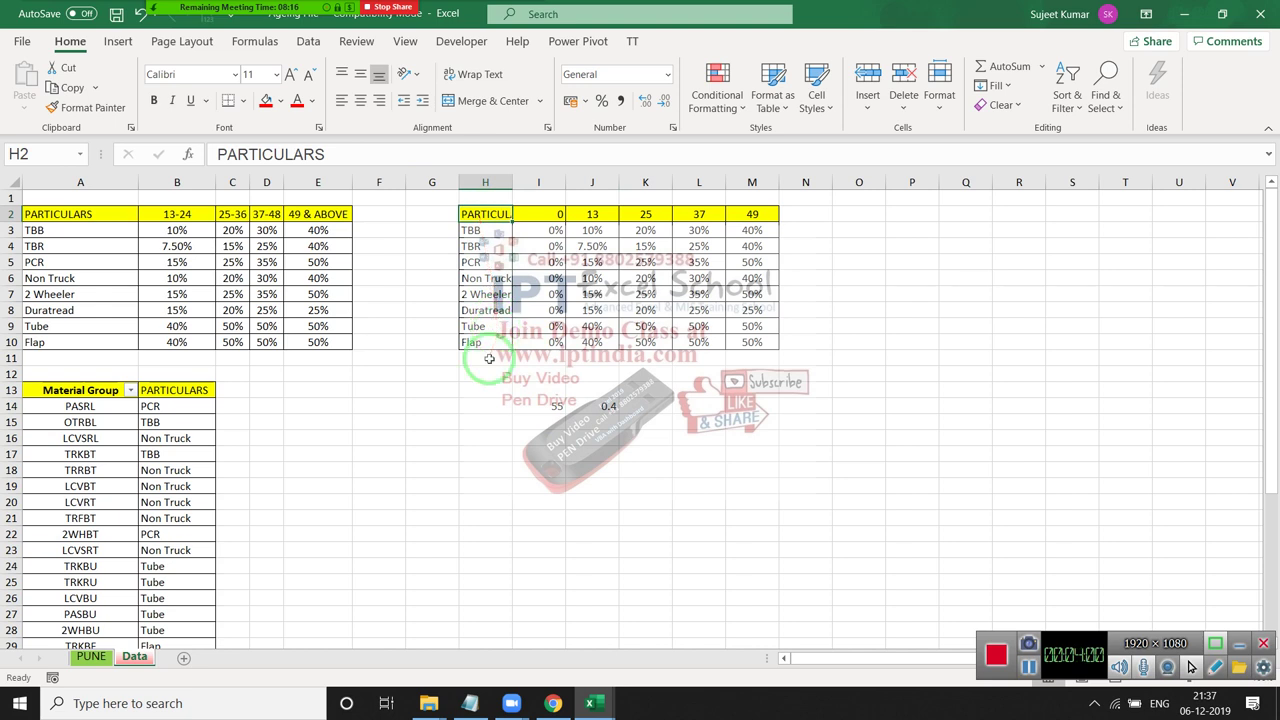
{"action": "left_click", "coordinate": [608, 405]}
- Enter =MATCH(I14,H2:M2,1) in K14, returning 6 for the test age 55
{"action": "left_click", "coordinate": [652, 412]}
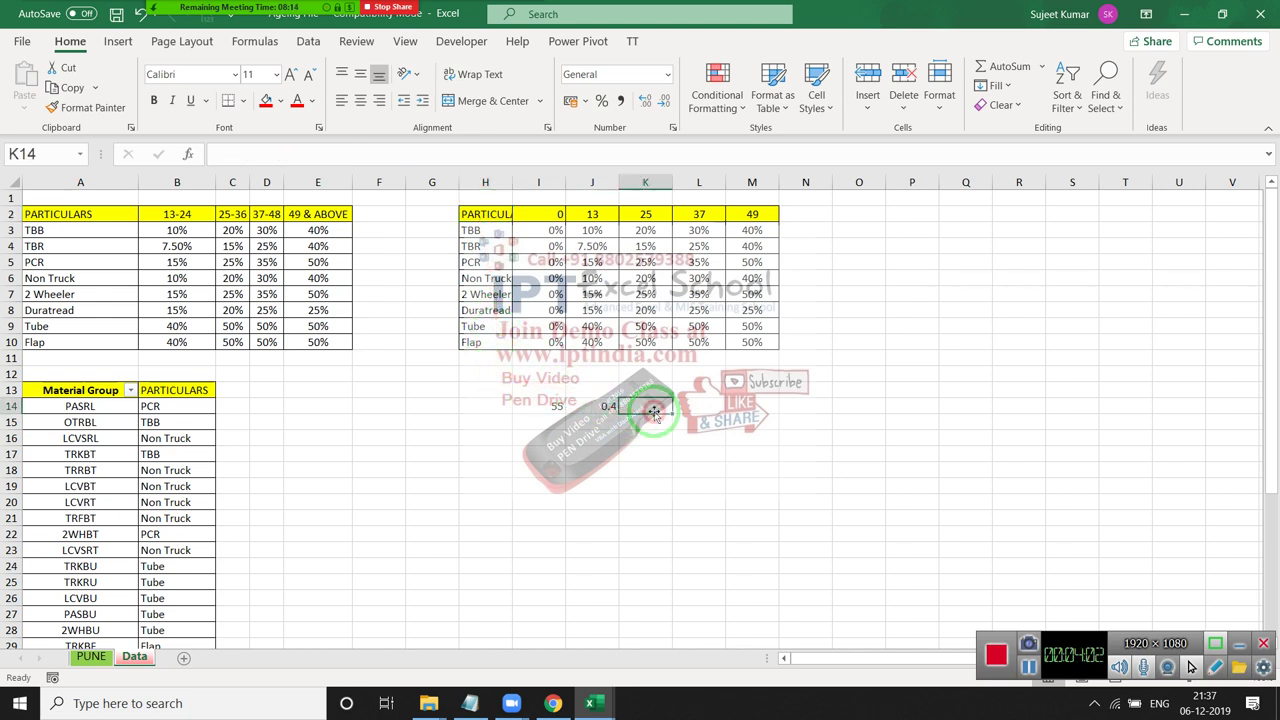
{"action": "type", "text": "=MAT"}
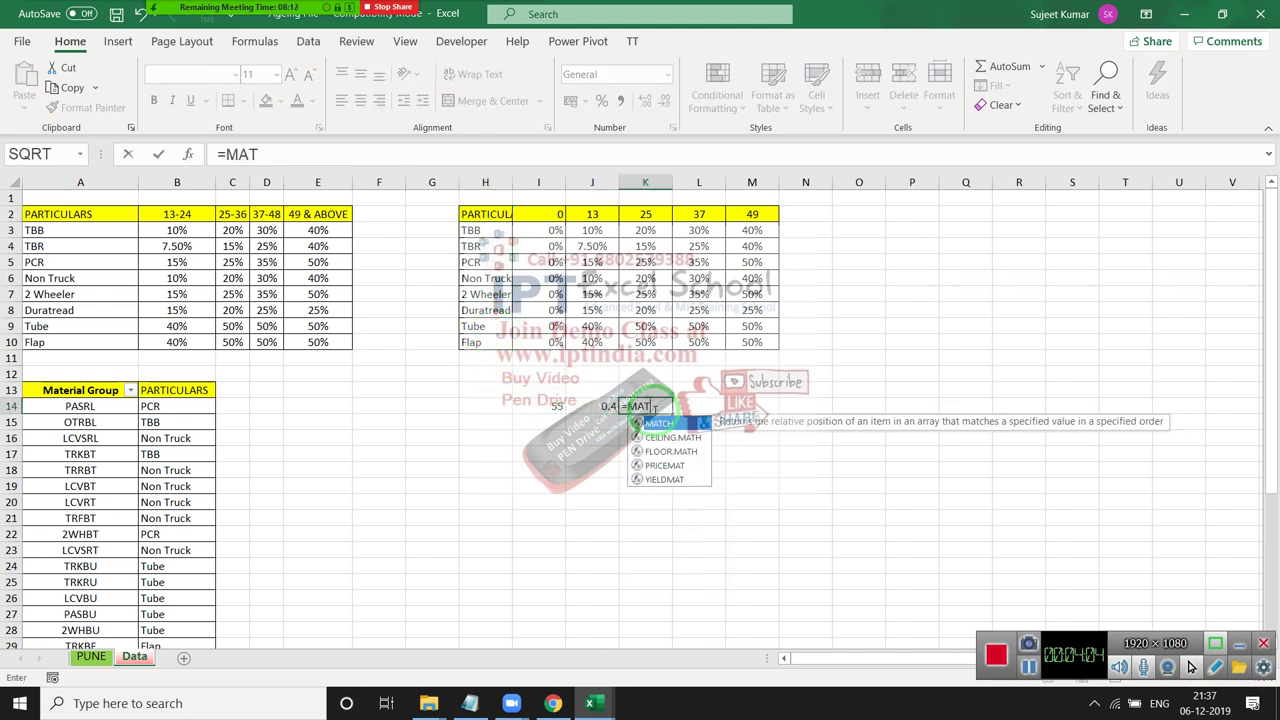
{"action": "type", "text": "CH("}
{"action": "left_click", "coordinate": [557, 405]}
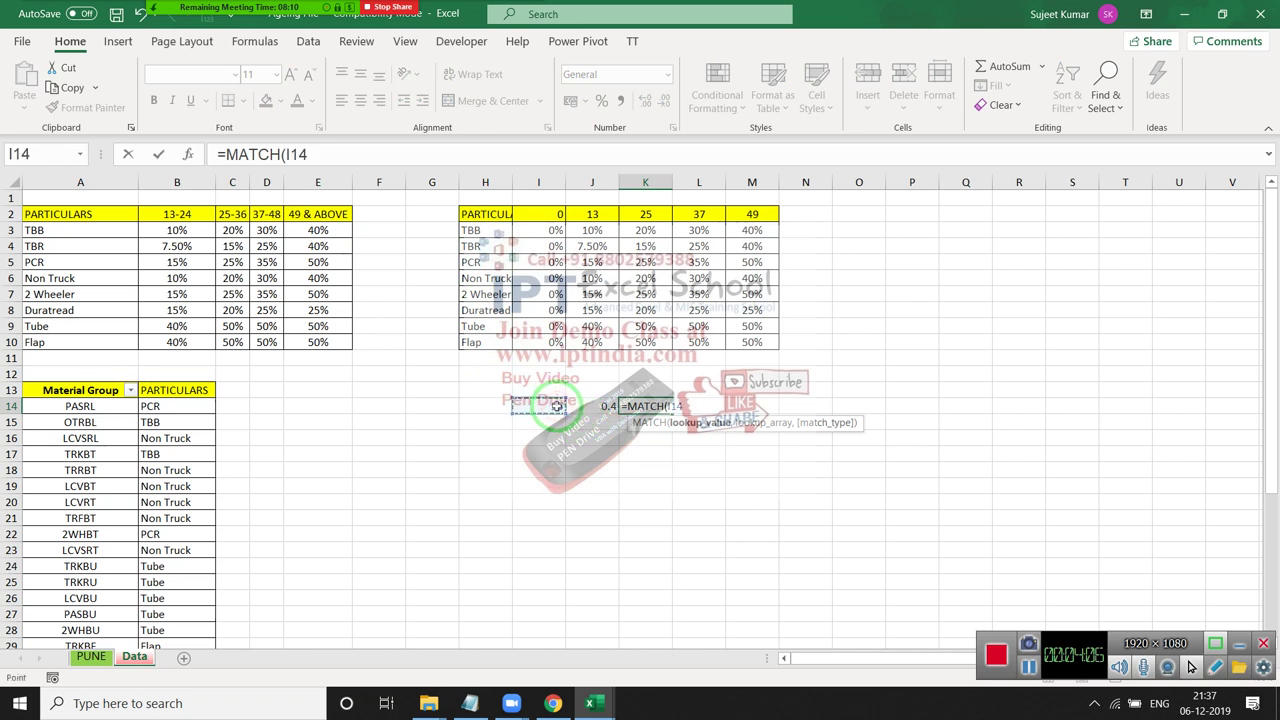
{"action": "type", "text": ","}
{"action": "left_click_drag", "start_coordinate": [487, 214], "coordinate": [760, 211]}
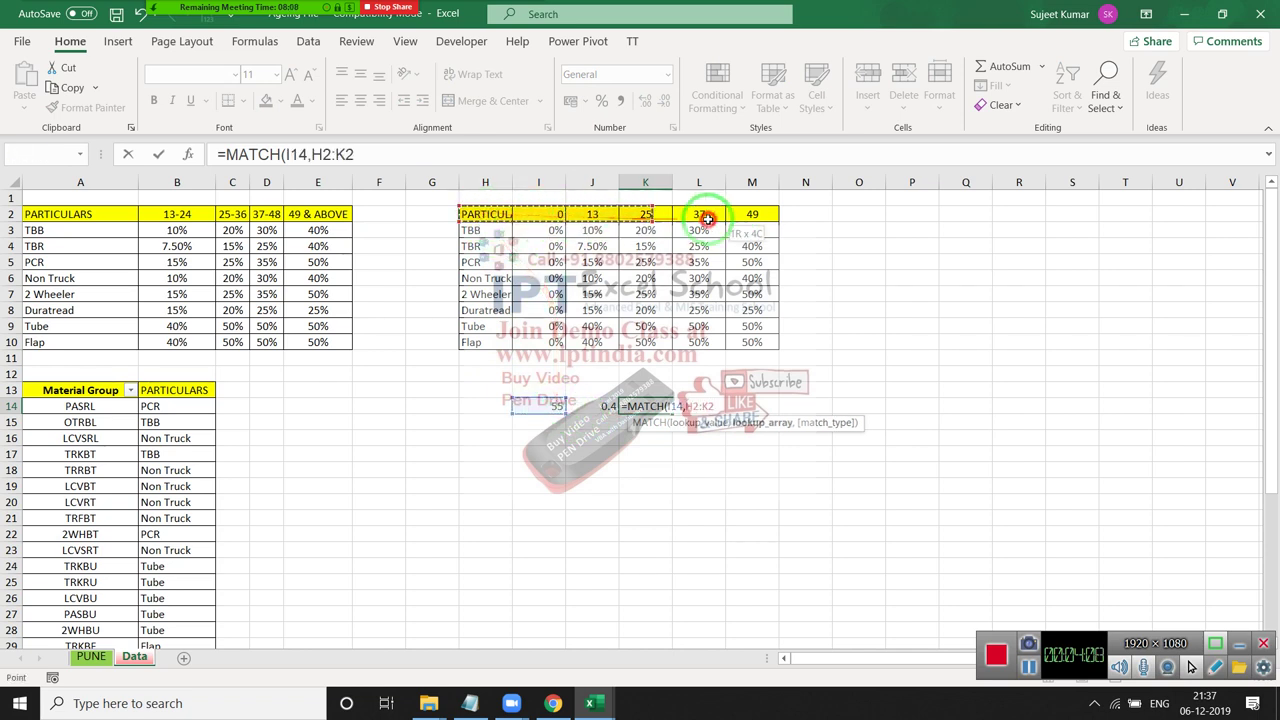
{"action": "type", "text": ","}
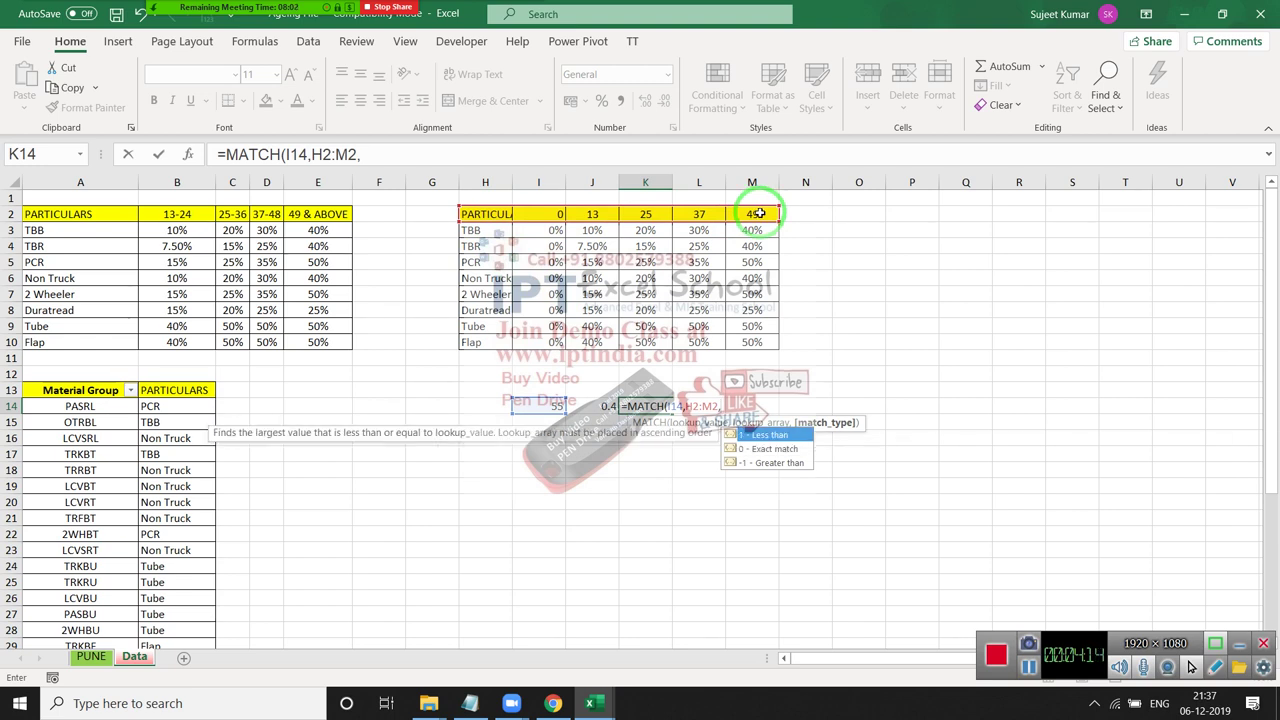
{"action": "type", "text": "1"}
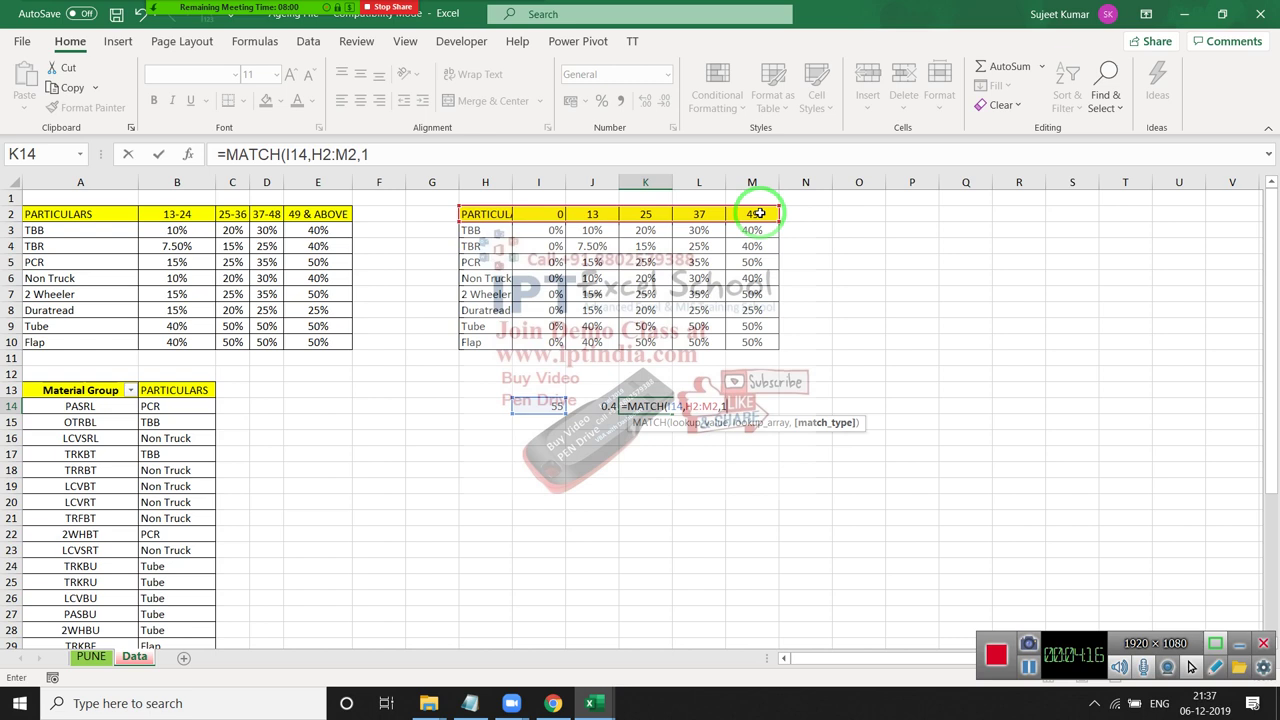
{"action": "key", "text": "Return"}
{"action": "key", "text": "Up"}
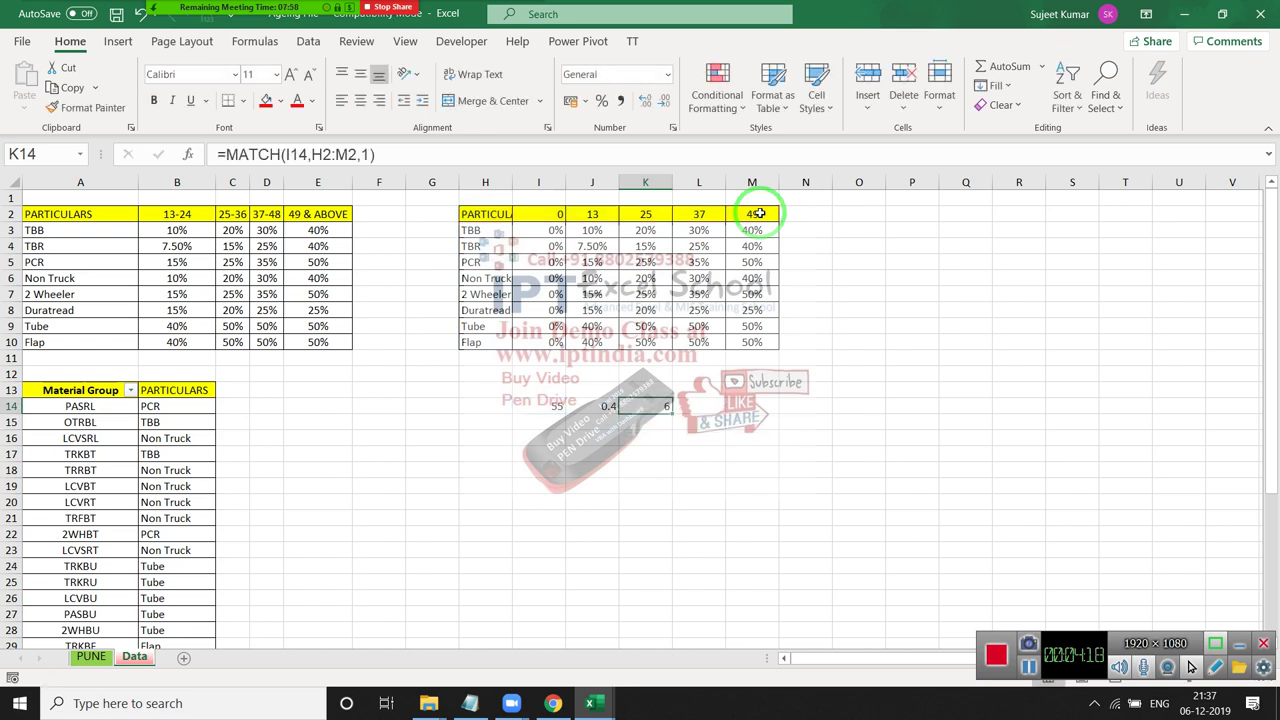
{"action": "left_click", "coordinate": [481, 213]}
{"action": "key", "text": "Right"}
- Change I14's test age to 10, then 25, giving 0.2 in J14 and 4 in K14
{"action": "key", "text": "Right"}
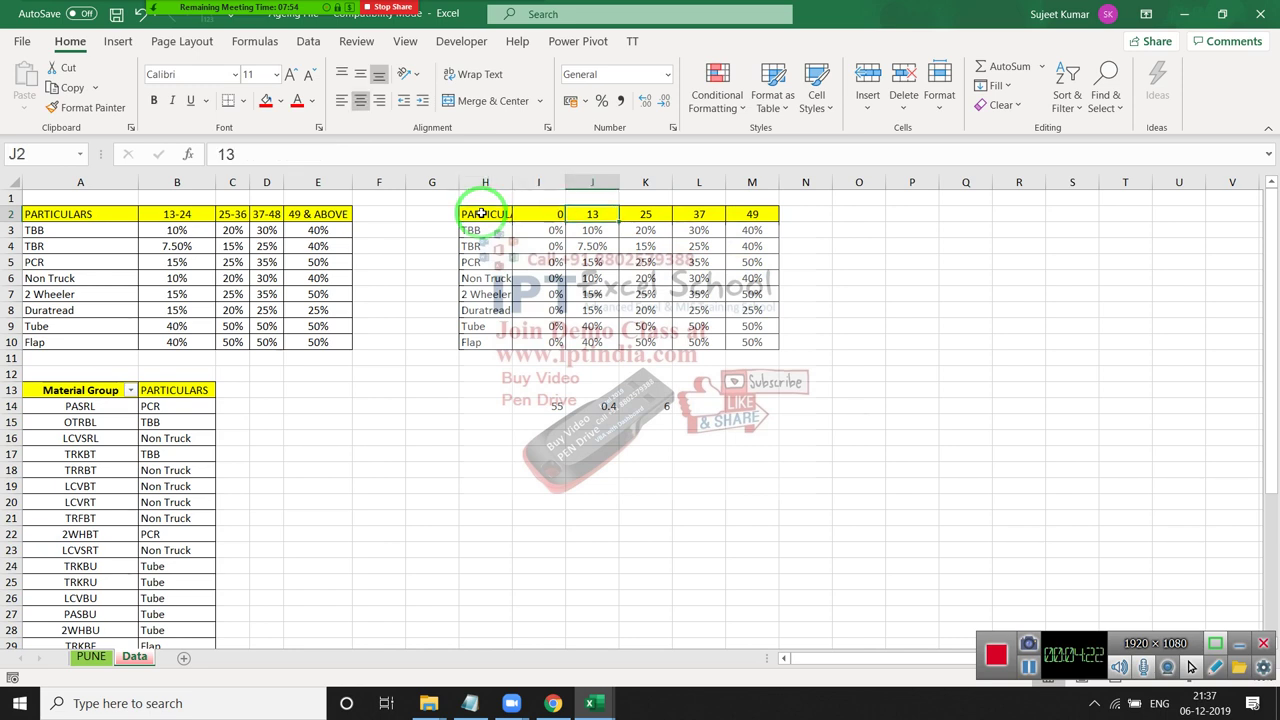
{"action": "key", "text": "Right"}
{"action": "key", "text": "Right"}
{"action": "key", "text": "Right"}
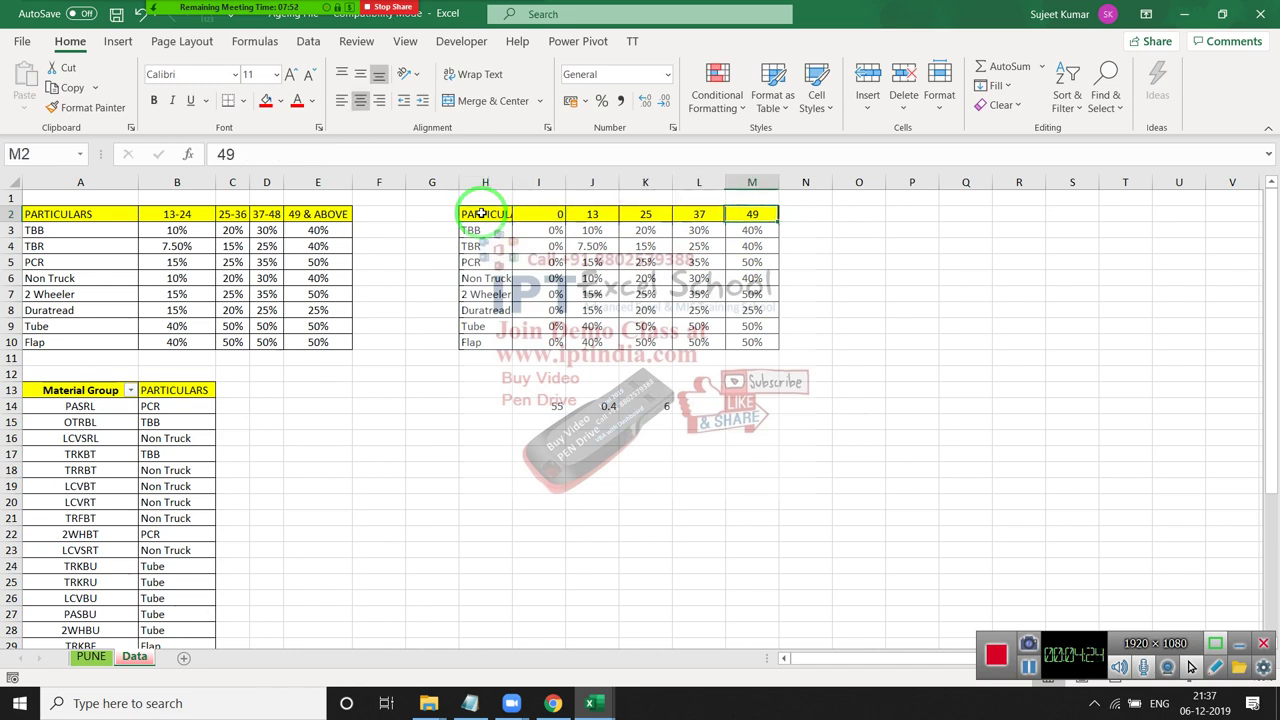
{"action": "left_click", "coordinate": [535, 413]}
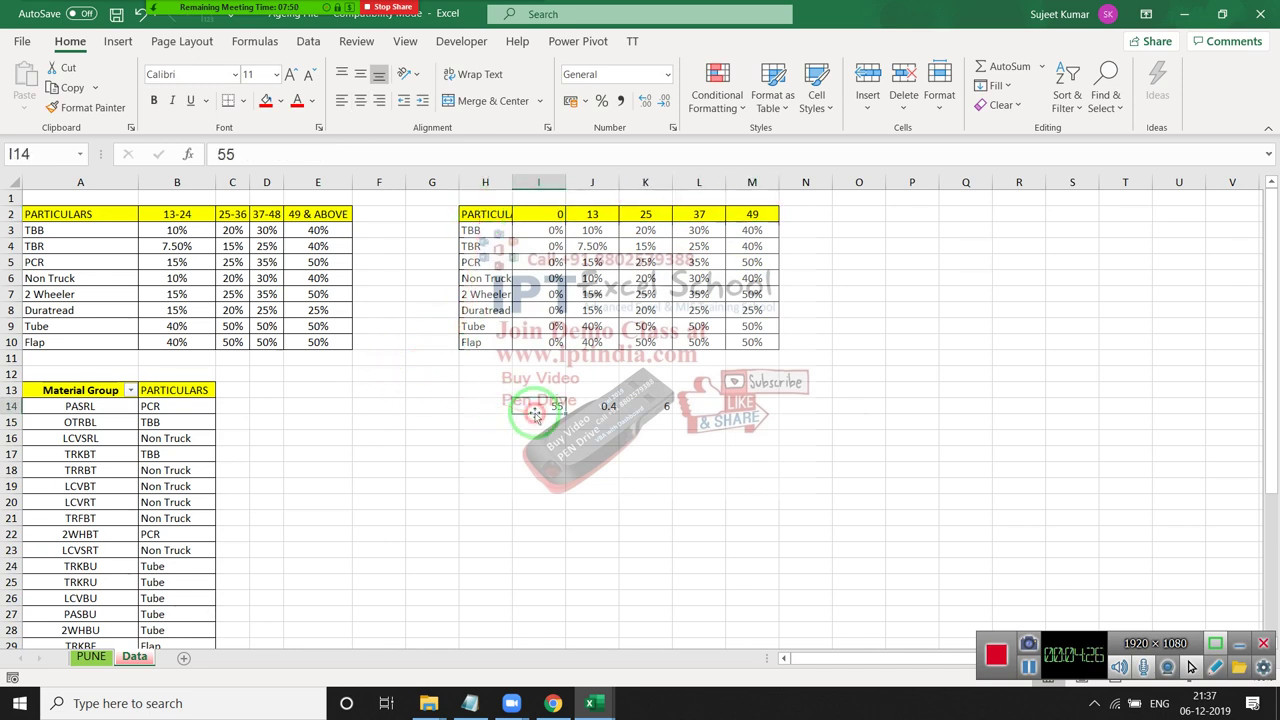
{"action": "key", "text": "Return"}
{"action": "left_click", "coordinate": [536, 412]}
{"action": "type", "text": "2"}
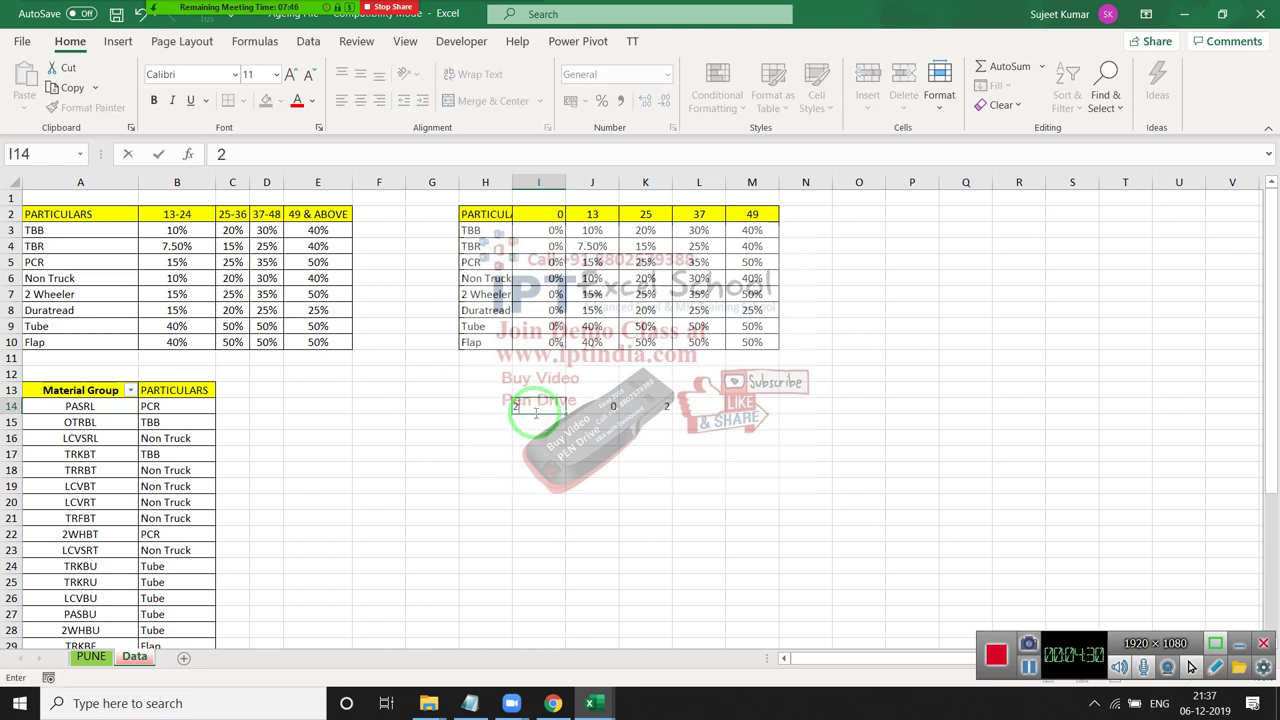
{"action": "key", "text": "Return"}
{"action": "key", "text": "Up"}
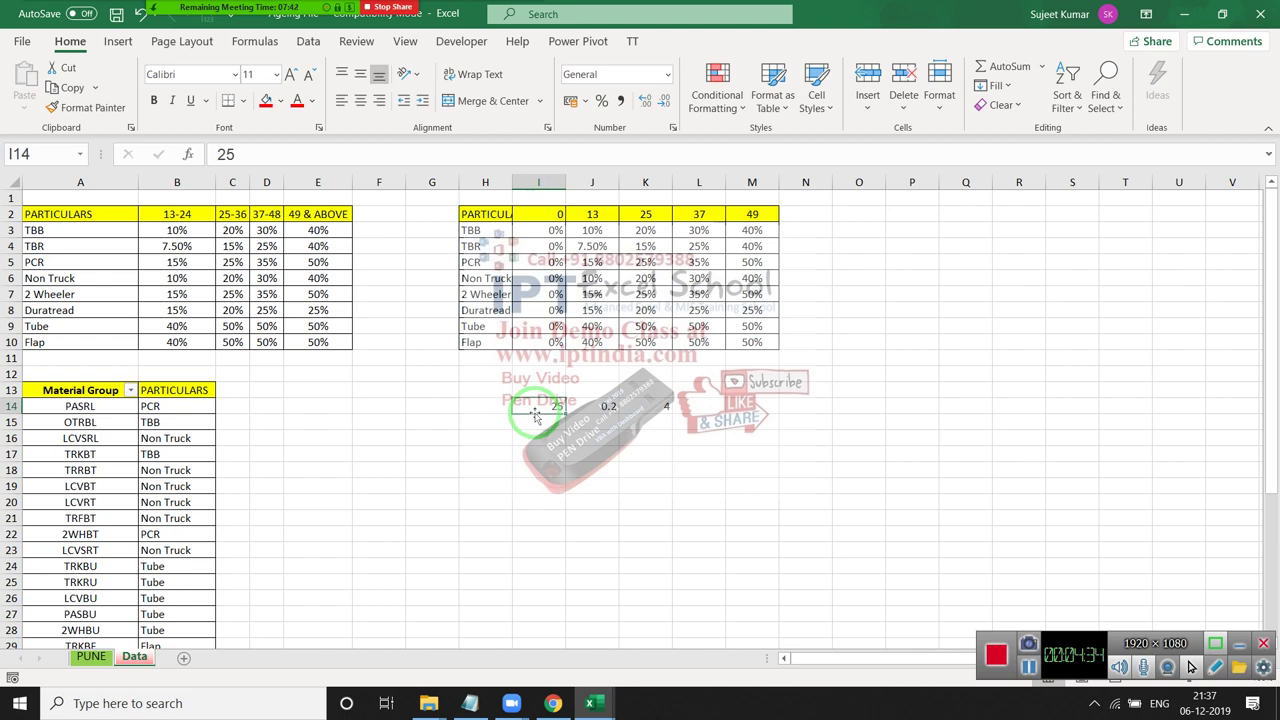
{"action": "left_click", "coordinate": [699, 406]}
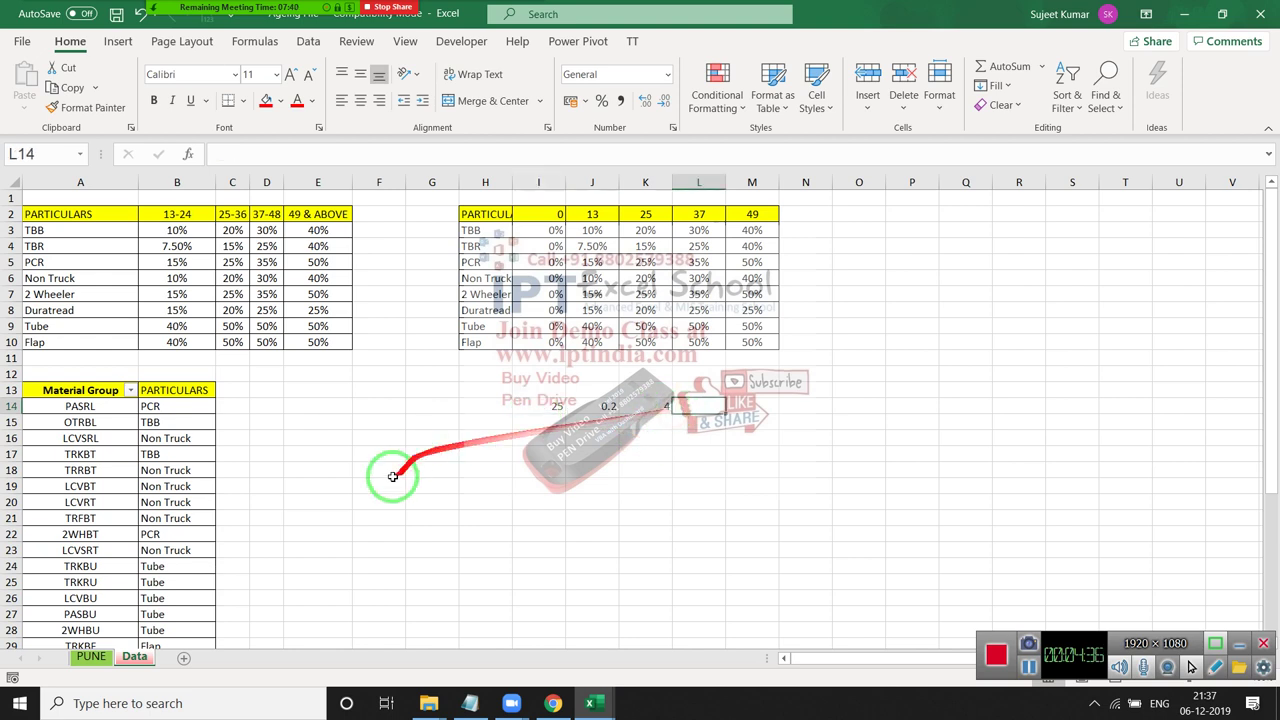
- Start the PUNE F2 formula as VLOOKUP with lookup value B2 and table Data!H2:M10
{"action": "left_click", "coordinate": [95, 657]}
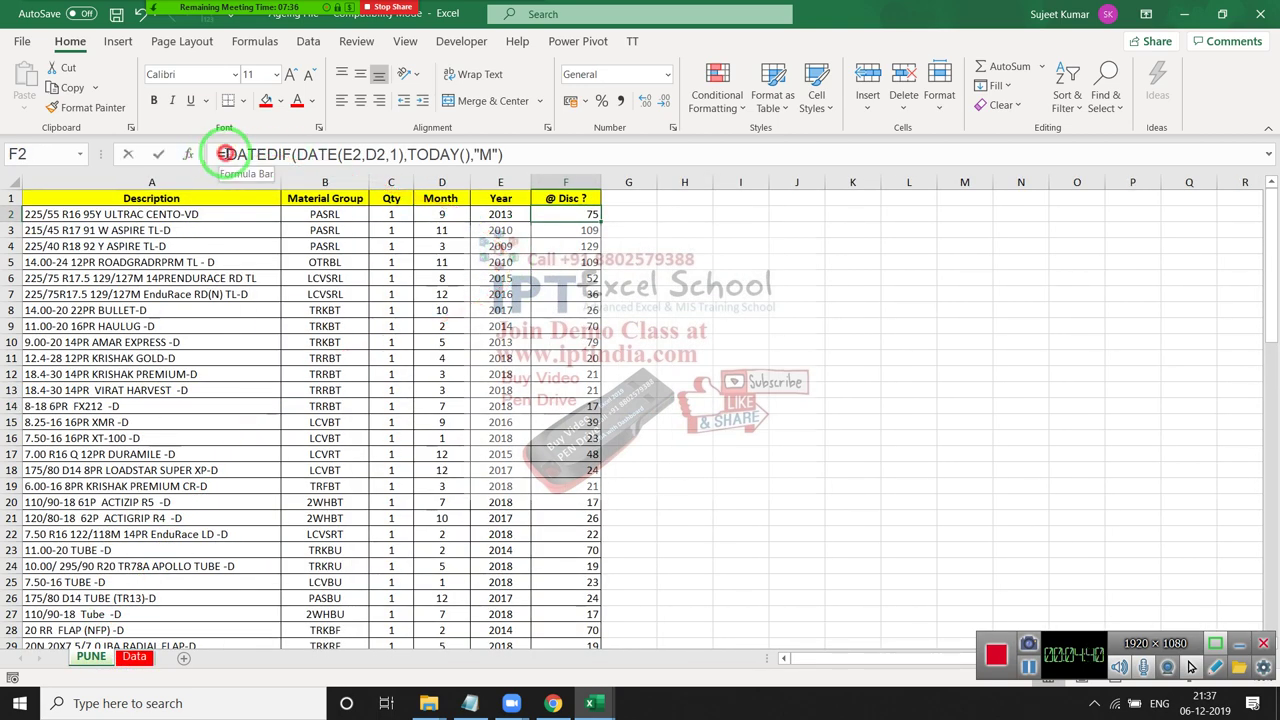
{"action": "left_click", "coordinate": [223, 154]}
{"action": "type", "text": "VLOOKUP("}
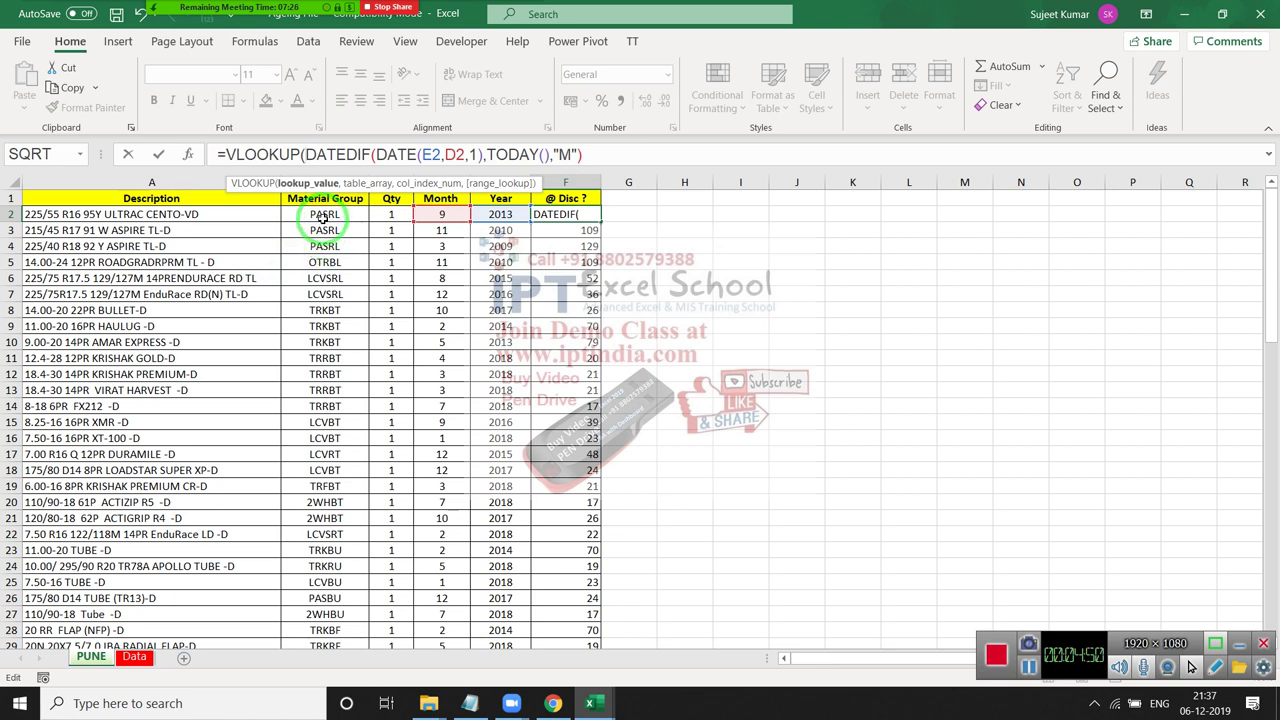
{"action": "left_click", "coordinate": [322, 217]}
{"action": "type", "text": ","}
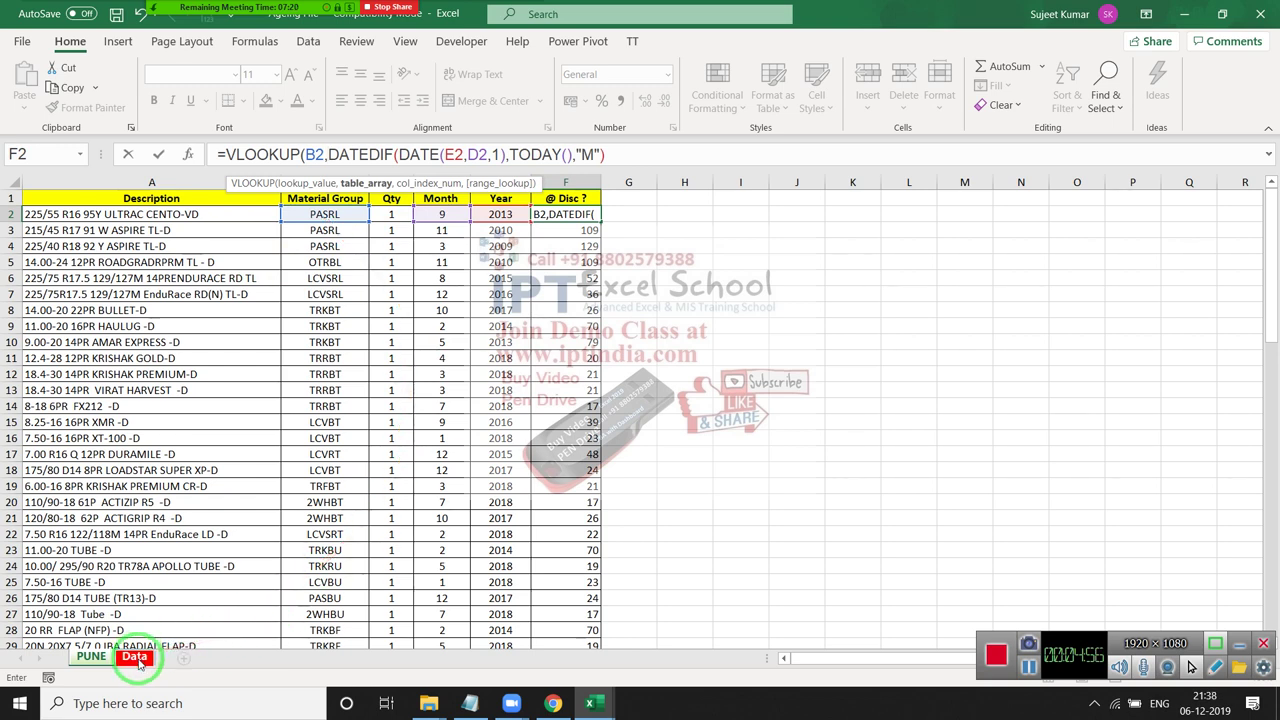
{"action": "left_click", "coordinate": [137, 658]}
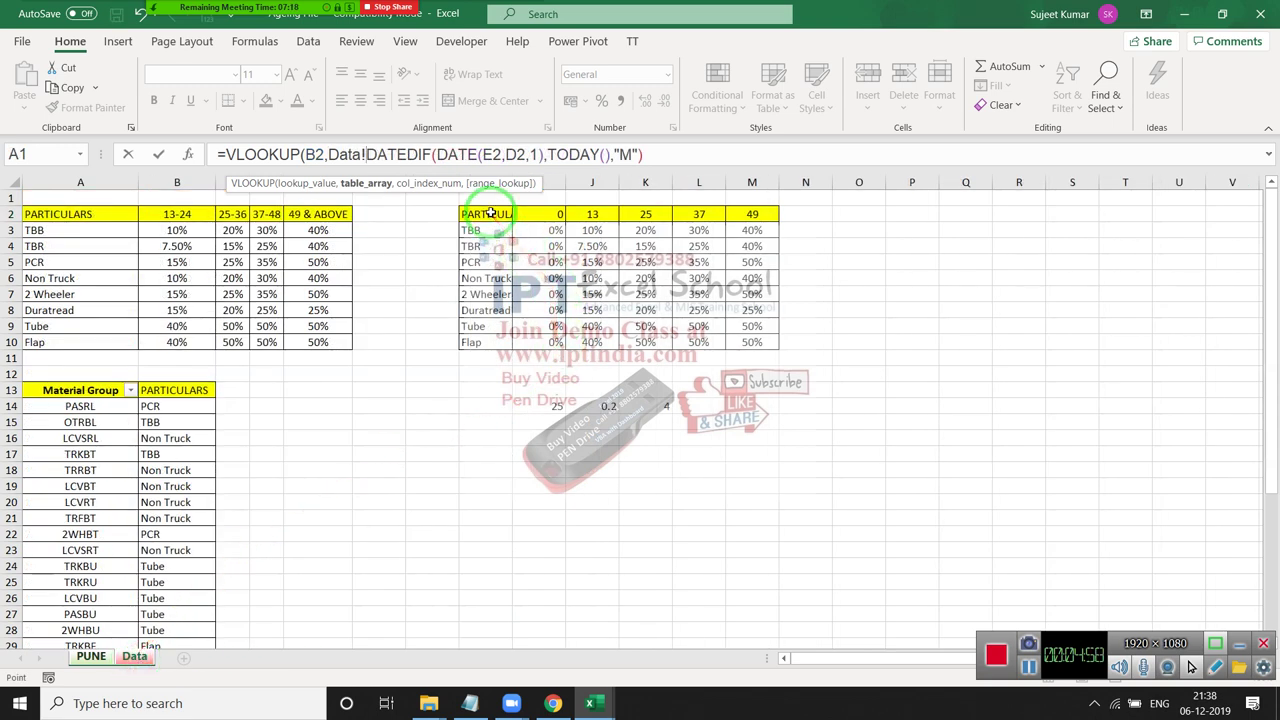
{"action": "mouse_move", "coordinate": [488, 214]}
{"action": "left_mouse_down"}
{"action": "mouse_move", "coordinate": [655, 260]}
{"action": "mouse_move", "coordinate": [749, 340]}
{"action": "left_mouse_up"}
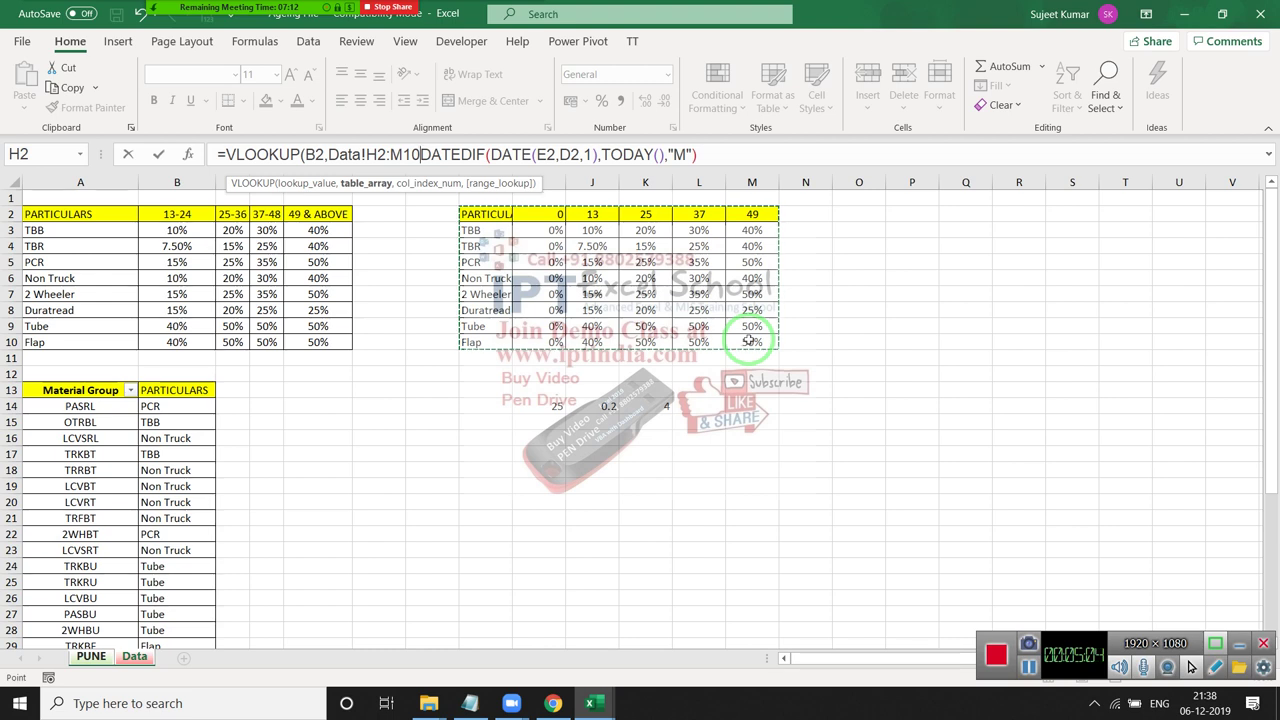
- Add a MATCH of the DATEDIF age against Data!H2:M2 (type 1), close with 0, and commit
{"action": "type", "text": ","}
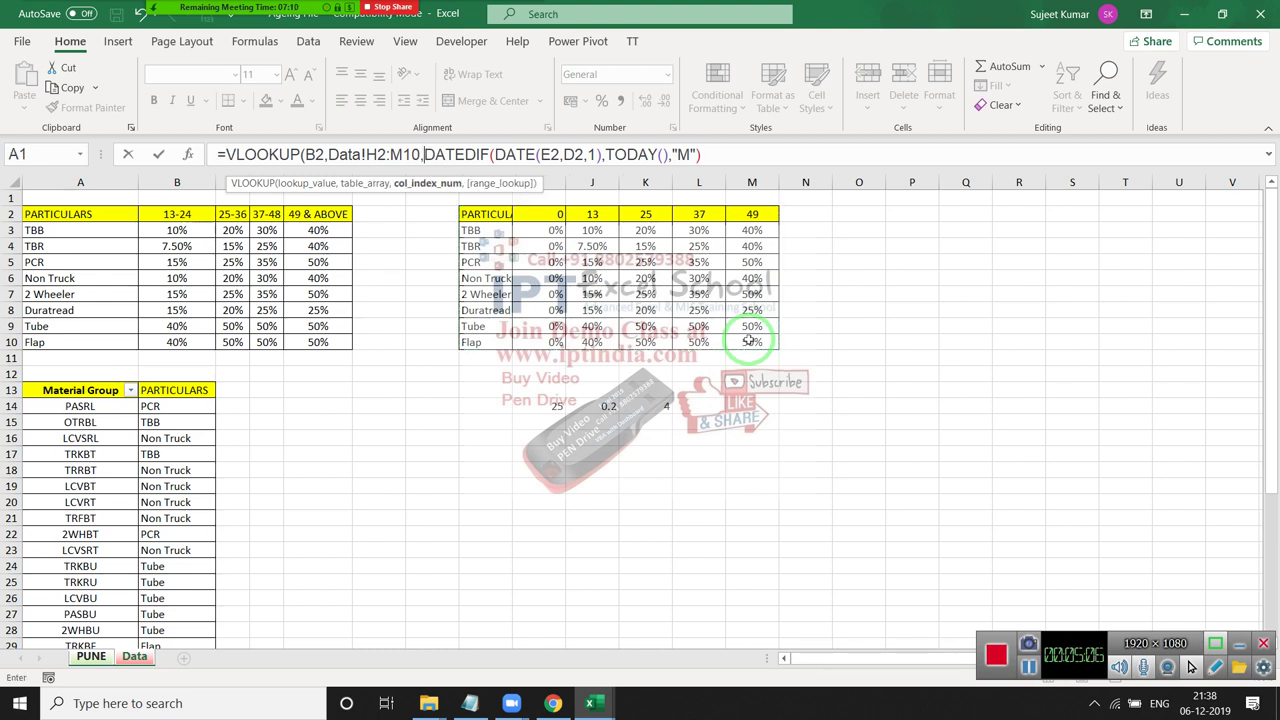
{"action": "type", "text": "MA"}
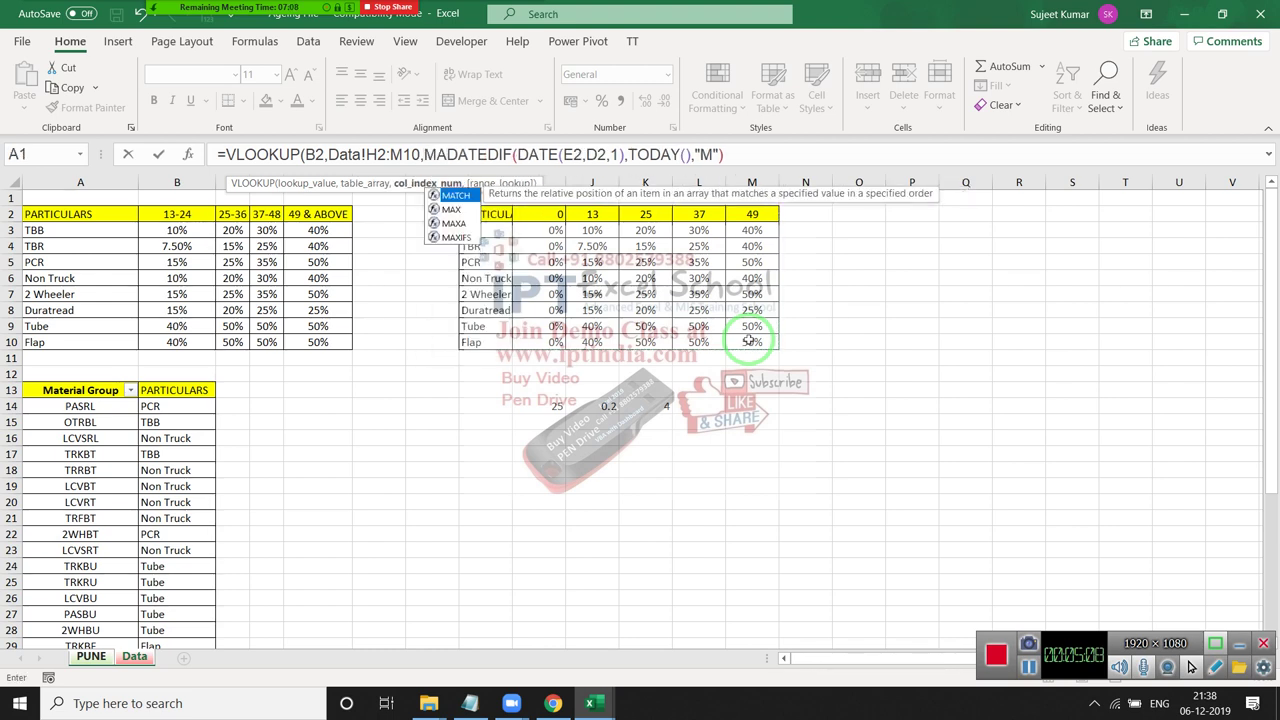
{"action": "key", "text": "Tab"}
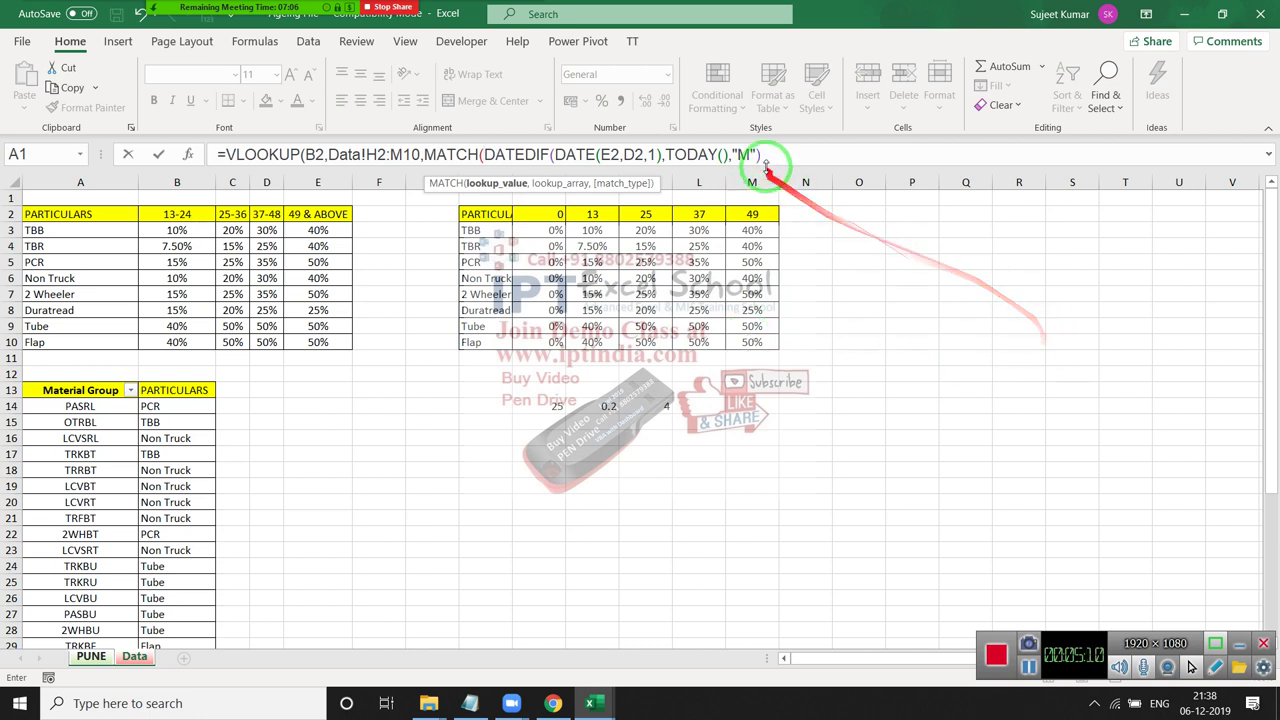
{"action": "left_click", "coordinate": [770, 156]}
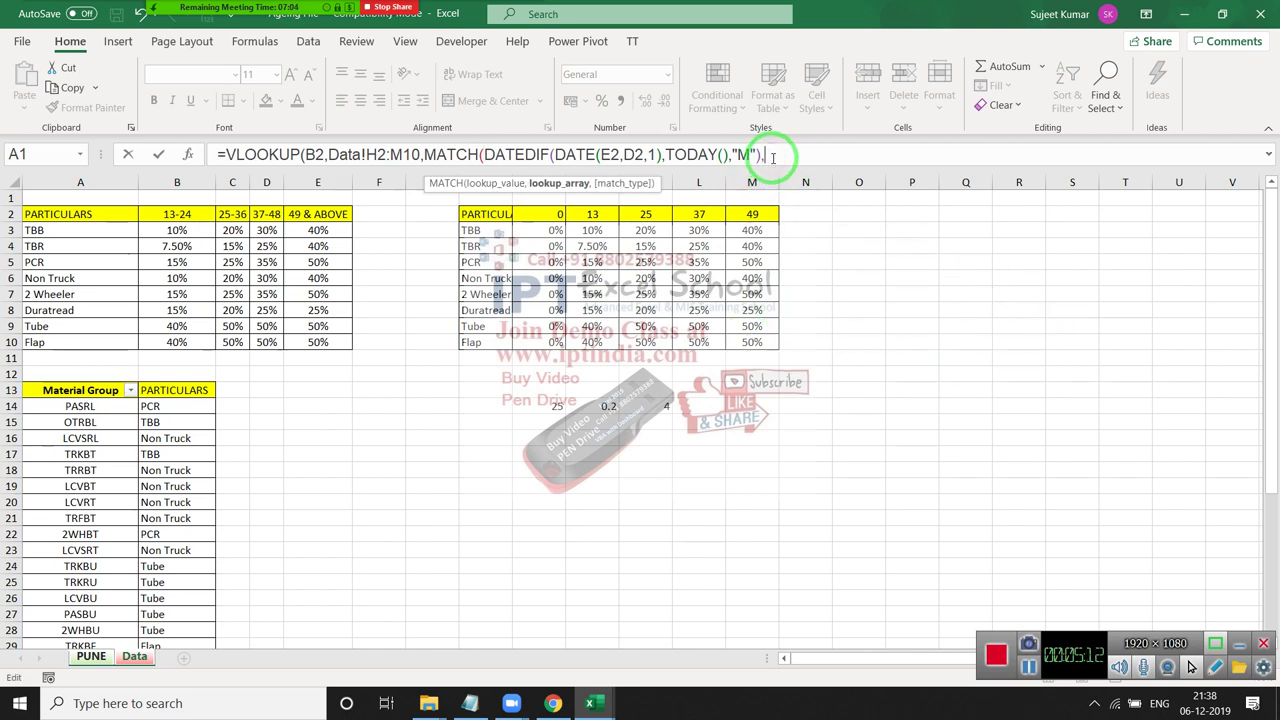
{"action": "type", "text": ","}
{"action": "left_click", "coordinate": [527, 215]}
{"action": "left_click_drag", "start_coordinate": [527, 215], "coordinate": [739, 209]}
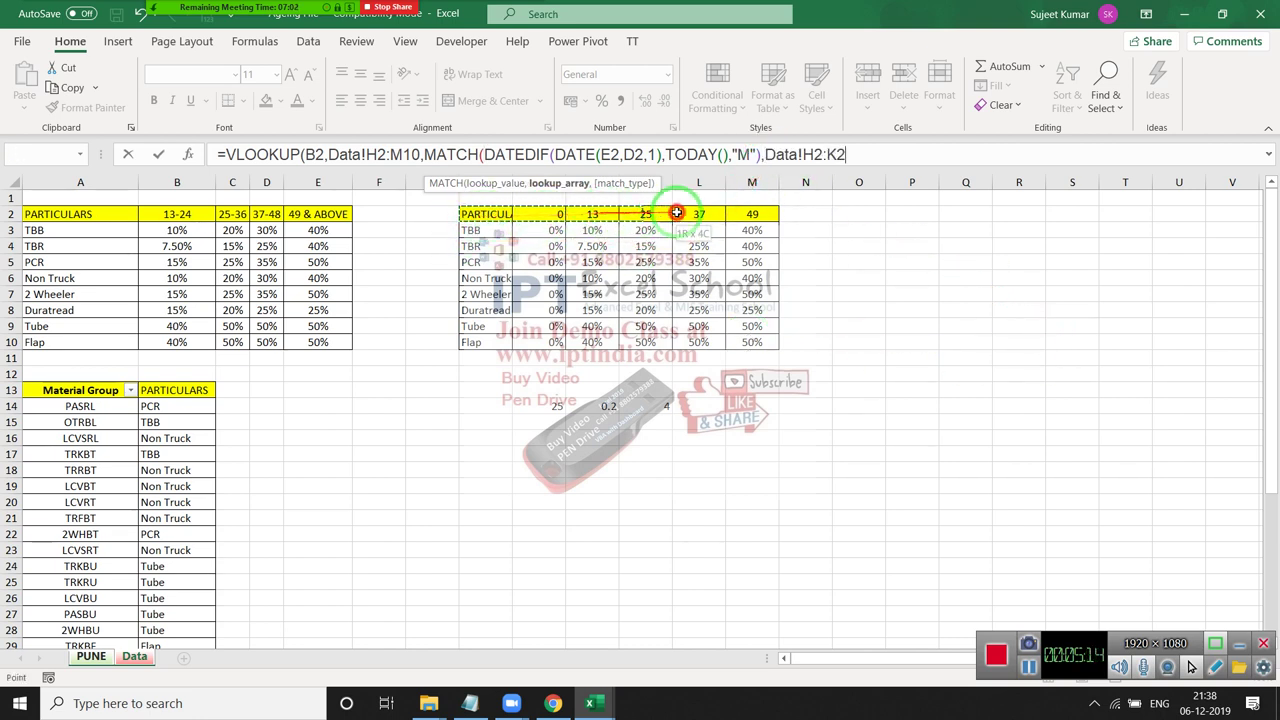
{"action": "type", "text": ",1"}
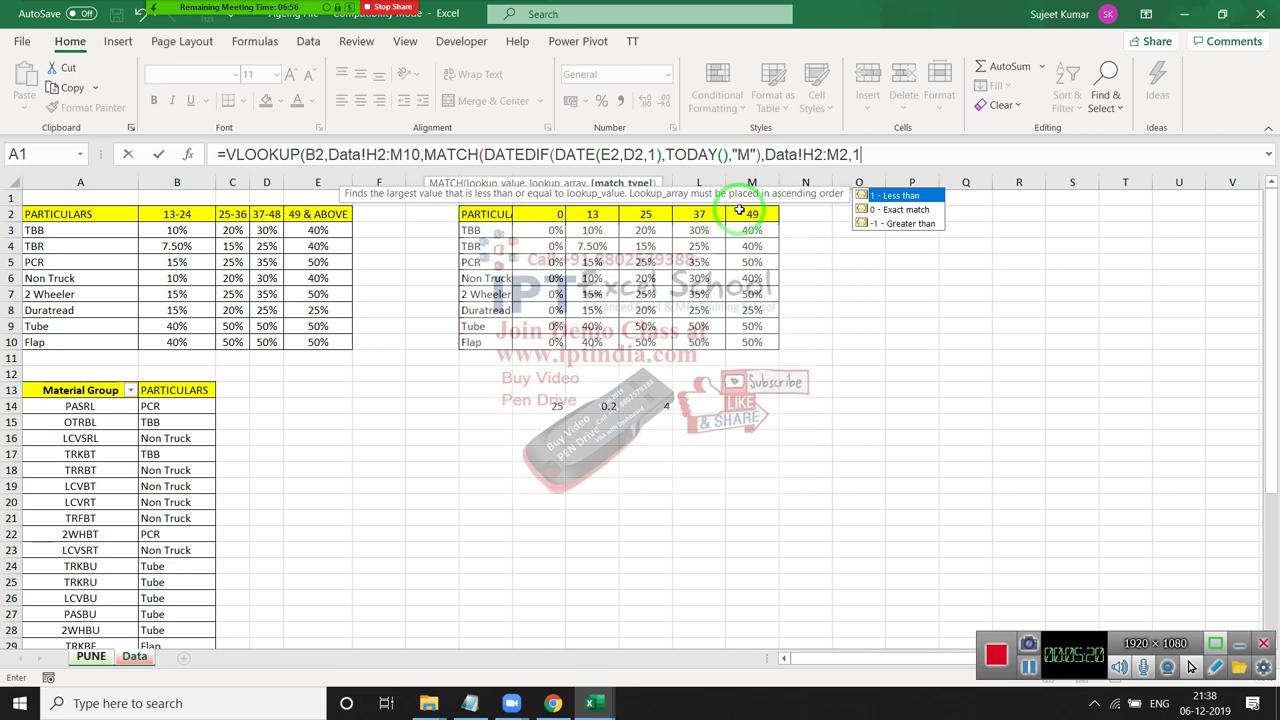
{"action": "type", "text": "),0)"}
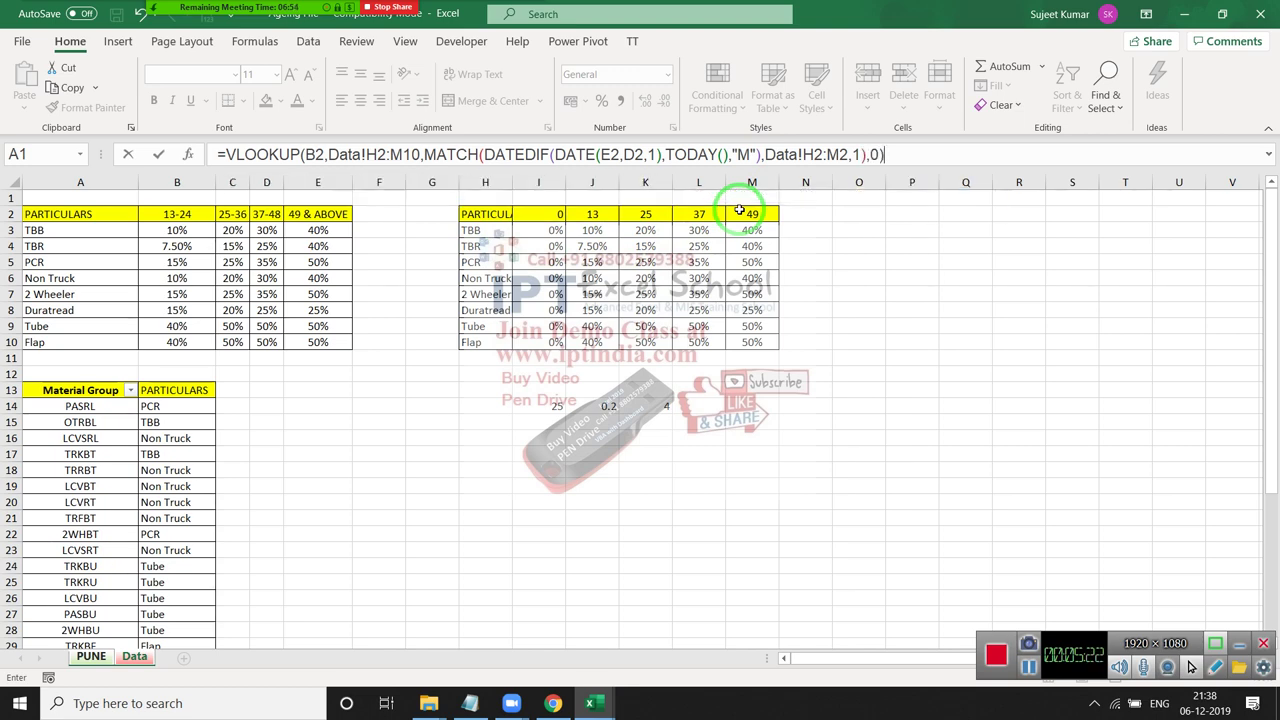
{"action": "key", "text": "Return"}
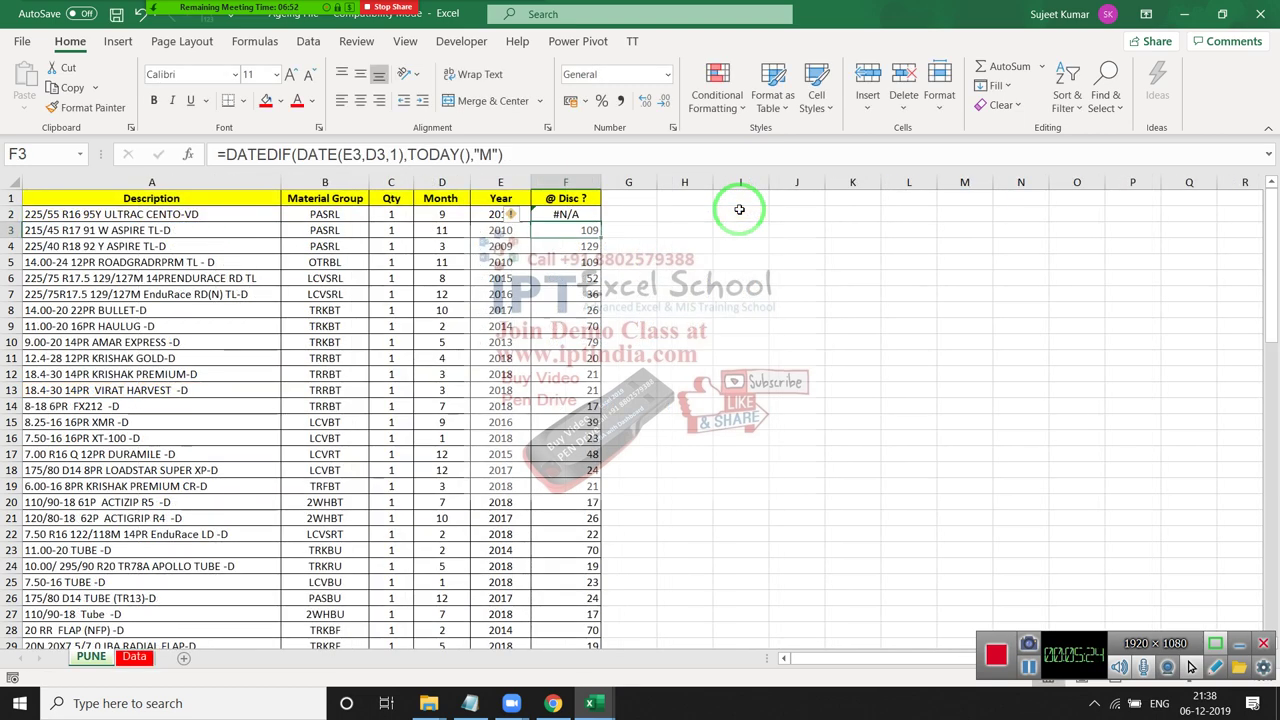
- Review PUNE cells B2, F3 and F2, confirming F2 returns #N/A
{"action": "key", "text": "Up"}
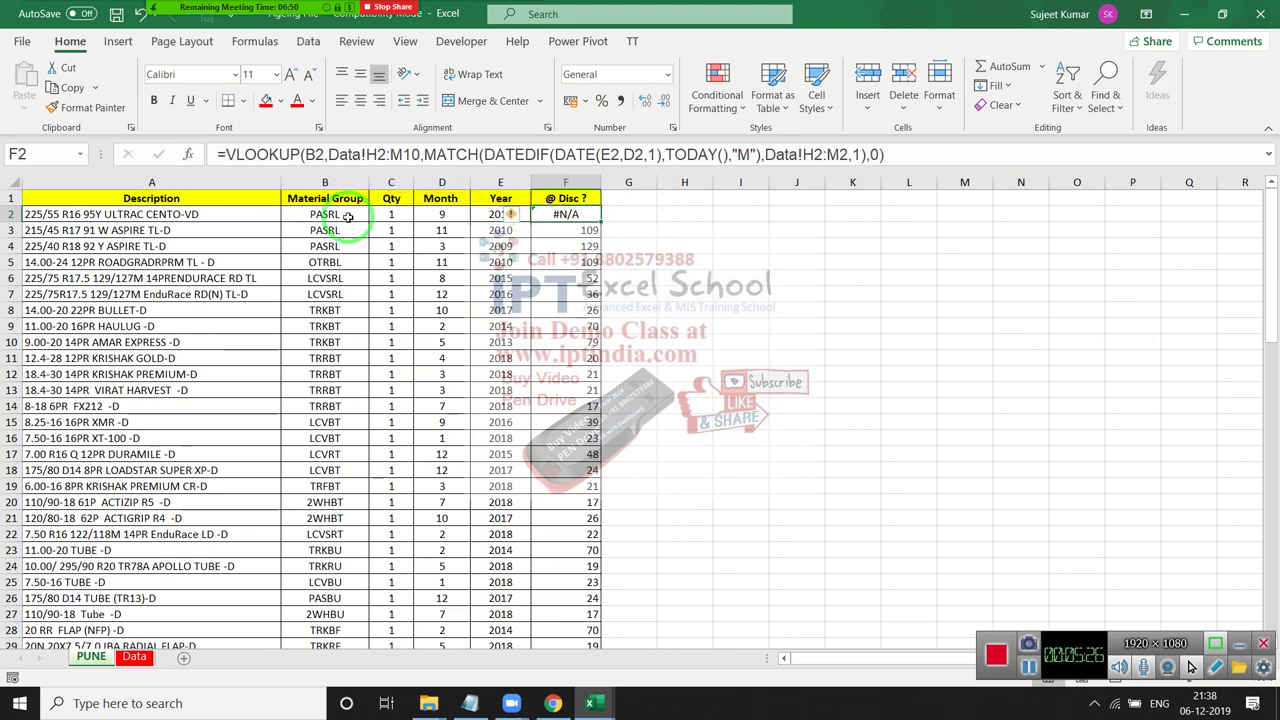
{"action": "left_click", "coordinate": [347, 217]}
{"action": "left_click", "coordinate": [548, 229]}
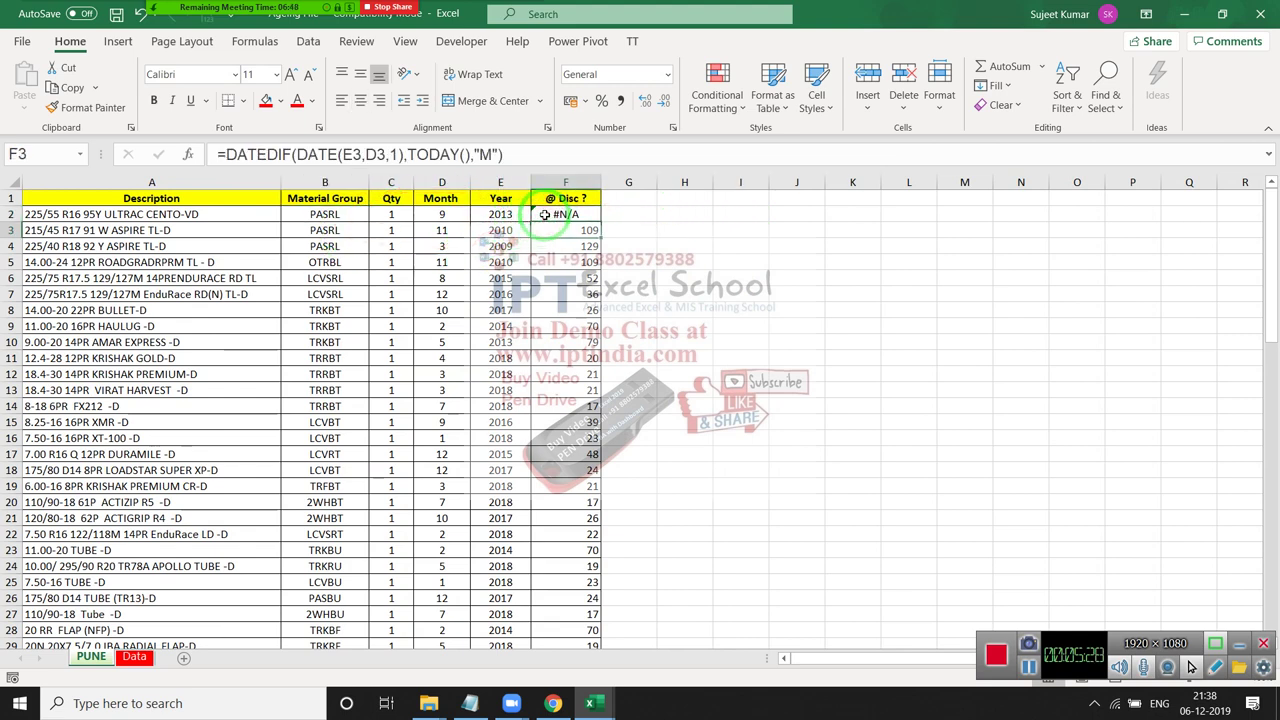
{"action": "left_click", "coordinate": [544, 215]}
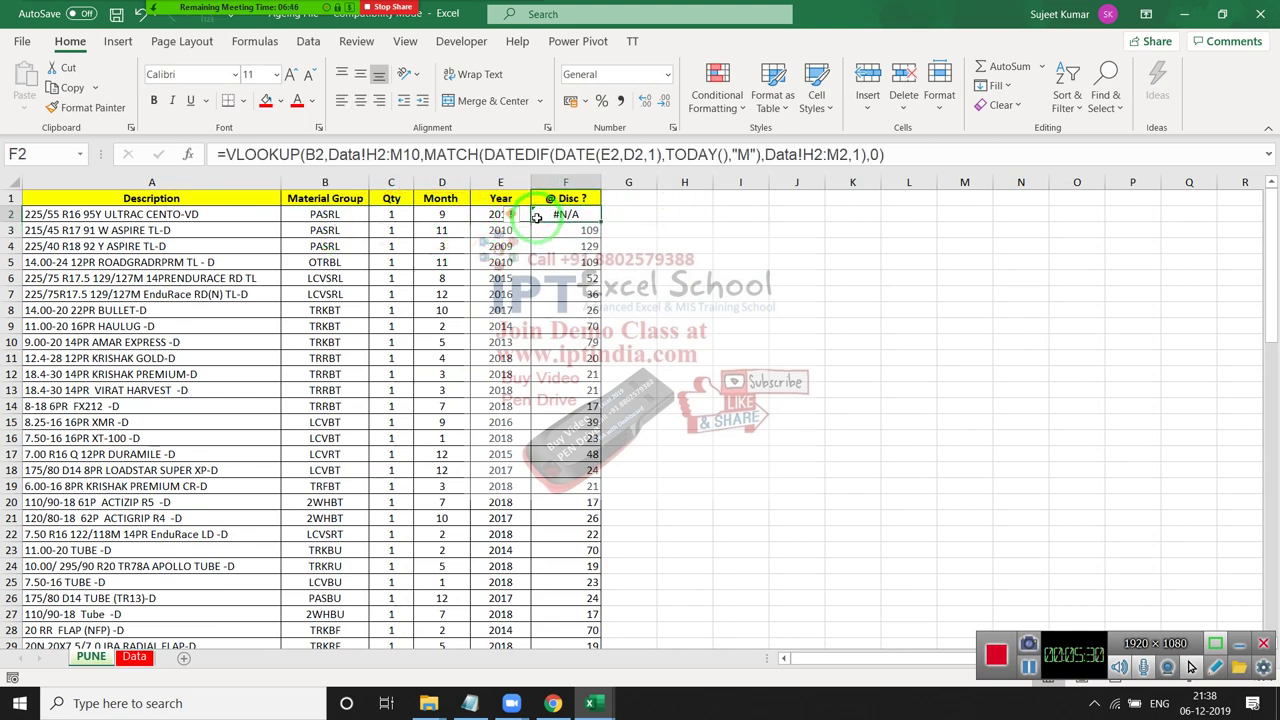
- Autofit column H on the Data sheet so PARTICULARS shows in full
{"action": "left_click", "coordinate": [100, 658]}
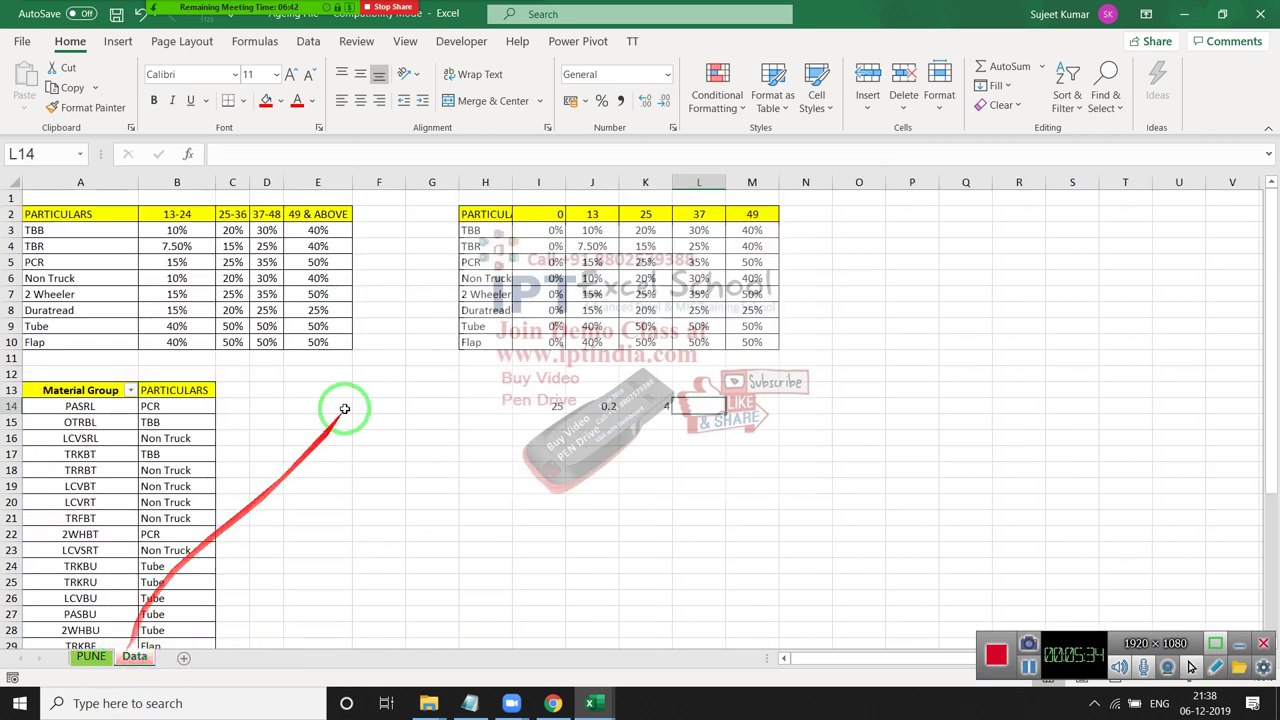
{"action": "double_click", "coordinate": [512, 182]}
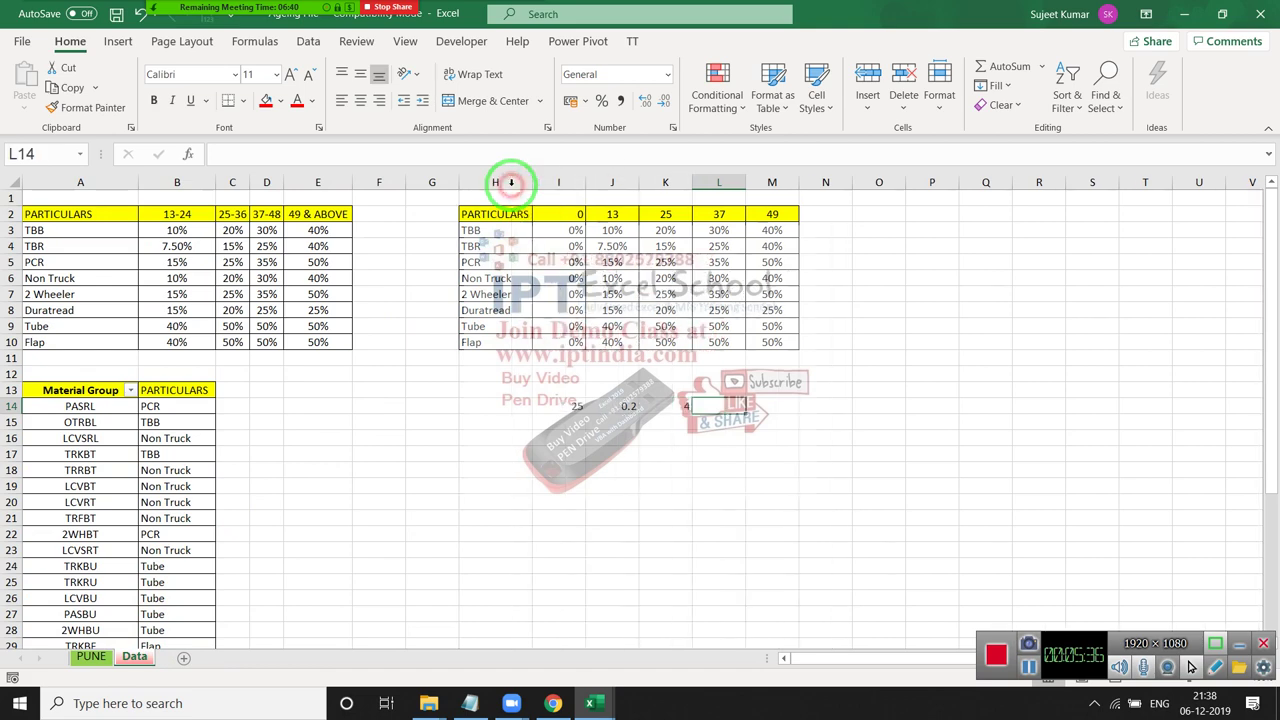
{"action": "scroll", "coordinate": [100, 445], "scroll_direction": "down", "scroll_amount": 1}
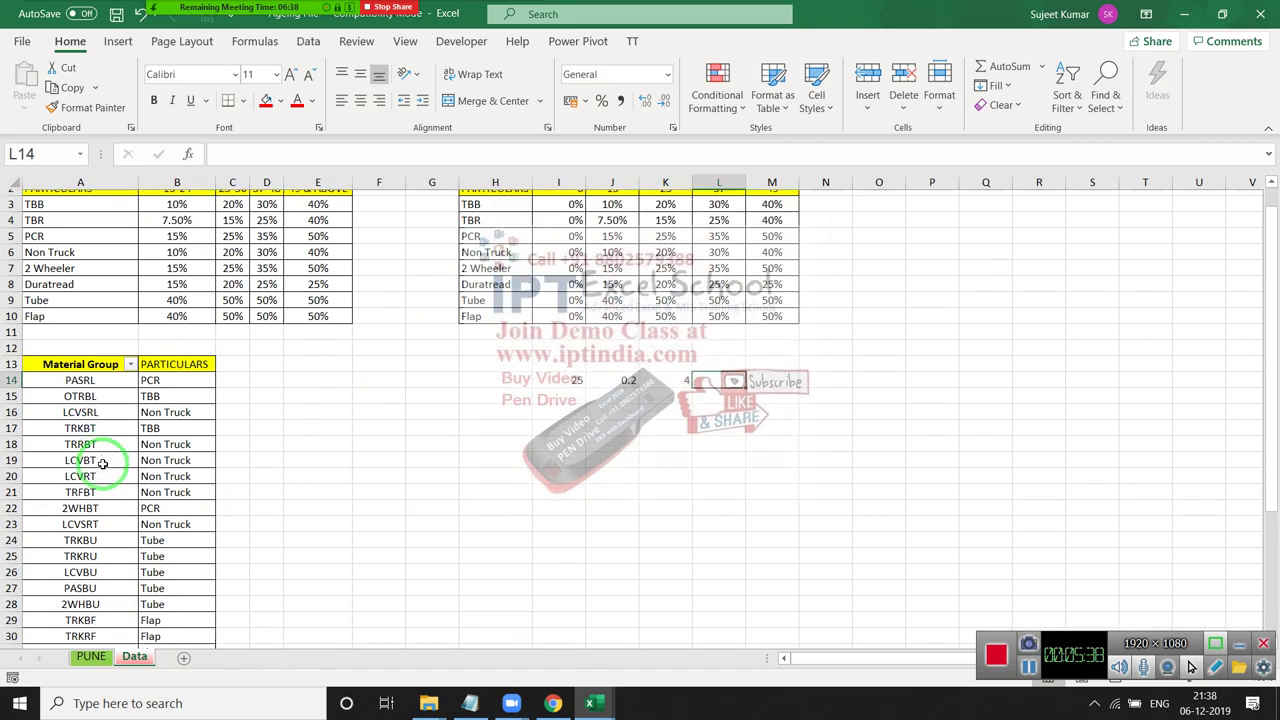
{"action": "scroll", "coordinate": [102, 464], "scroll_direction": "down", "scroll_amount": 1}
{"action": "scroll", "coordinate": [102, 464], "scroll_direction": "up", "scroll_amount": 1}
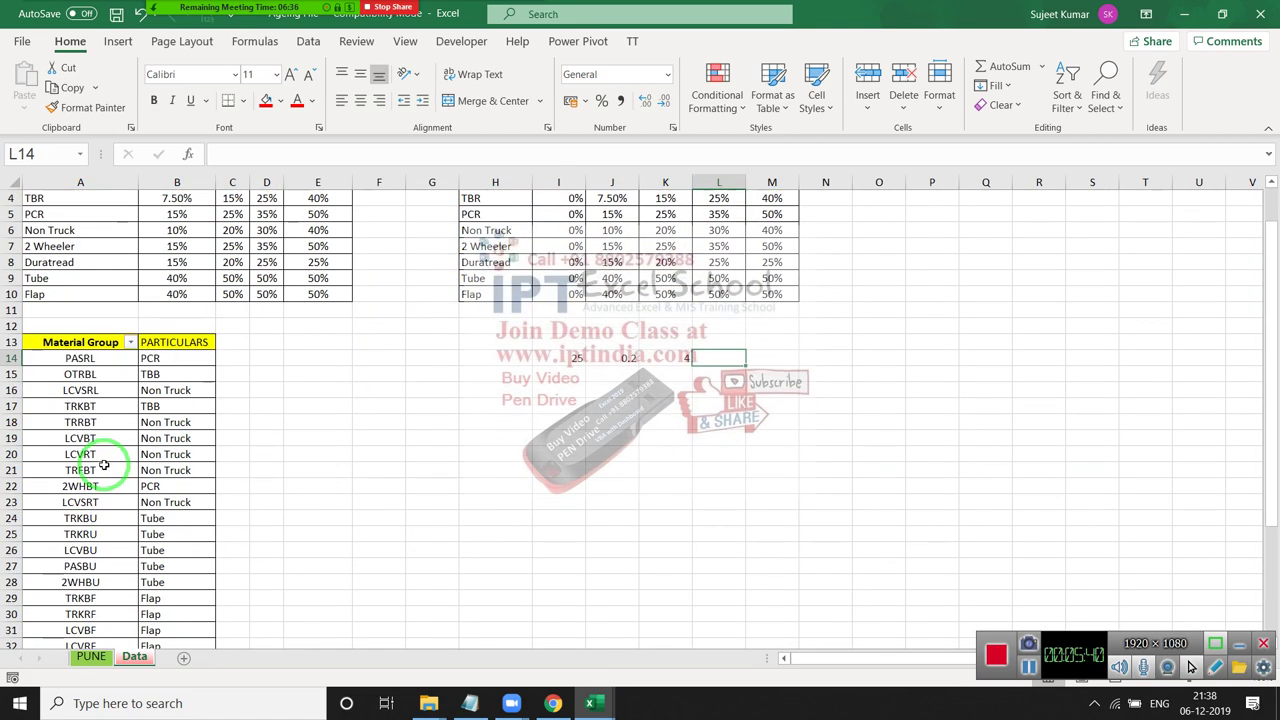
- Inspect the Material Group mapping table from A13 (PASRL to TBB), then return to PUNE
{"action": "left_click", "coordinate": [80, 346]}
{"action": "left_click_drag", "start_coordinate": [82, 346], "coordinate": [88, 372]}
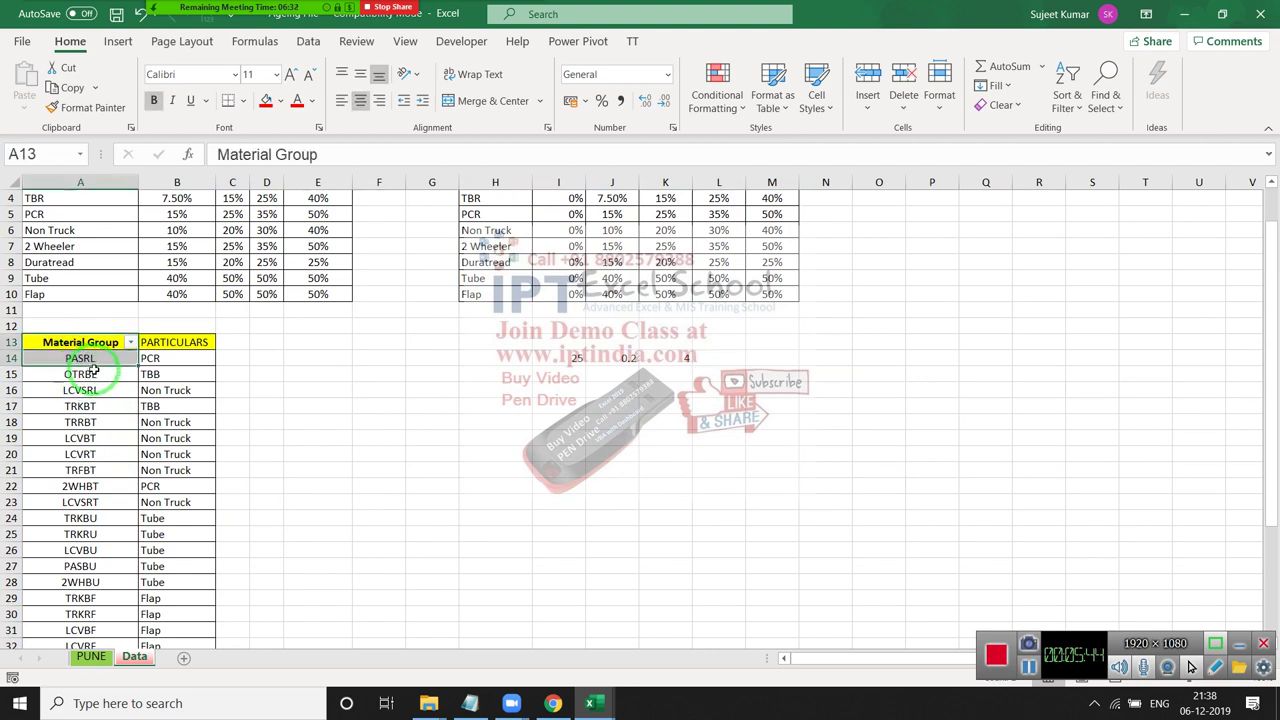
{"action": "left_click", "coordinate": [158, 374]}
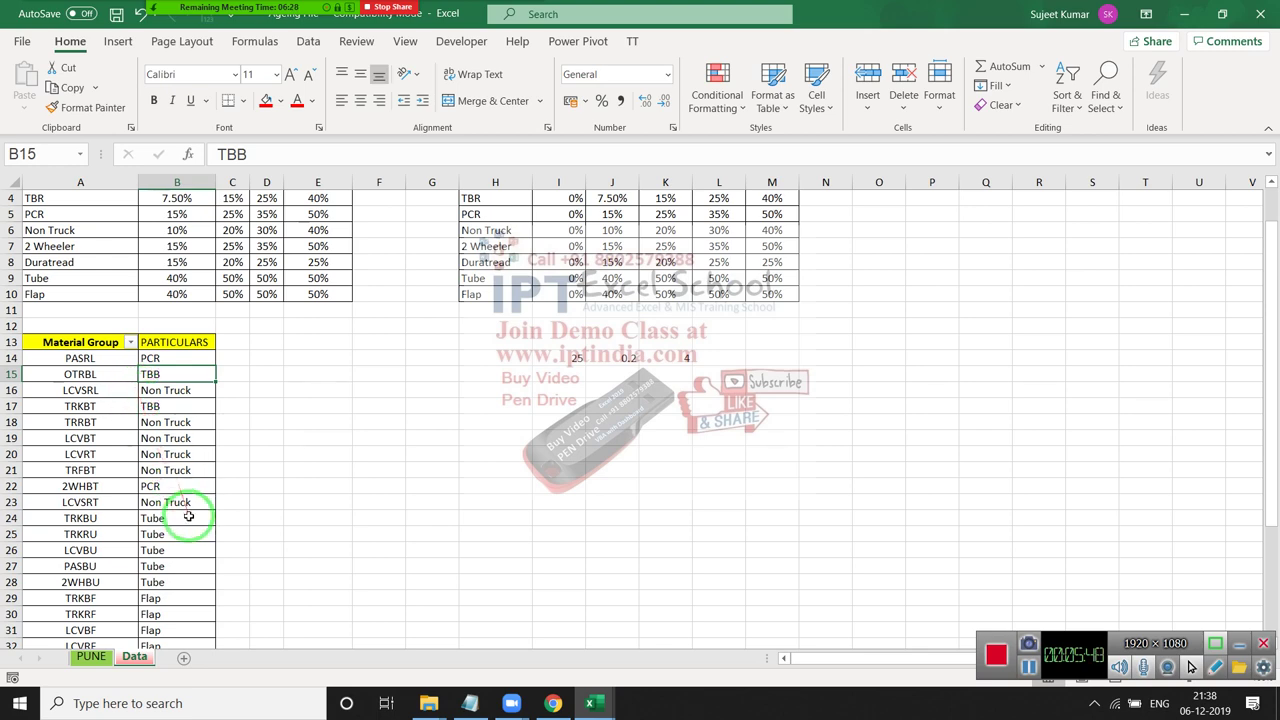
{"action": "scroll", "coordinate": [189, 518], "scroll_direction": "down", "scroll_amount": 2}
{"action": "scroll", "coordinate": [189, 518], "scroll_direction": "down", "scroll_amount": 2}
{"action": "scroll", "coordinate": [189, 518], "scroll_direction": "up", "scroll_amount": 2}
{"action": "scroll", "coordinate": [189, 518], "scroll_direction": "up", "scroll_amount": 3}
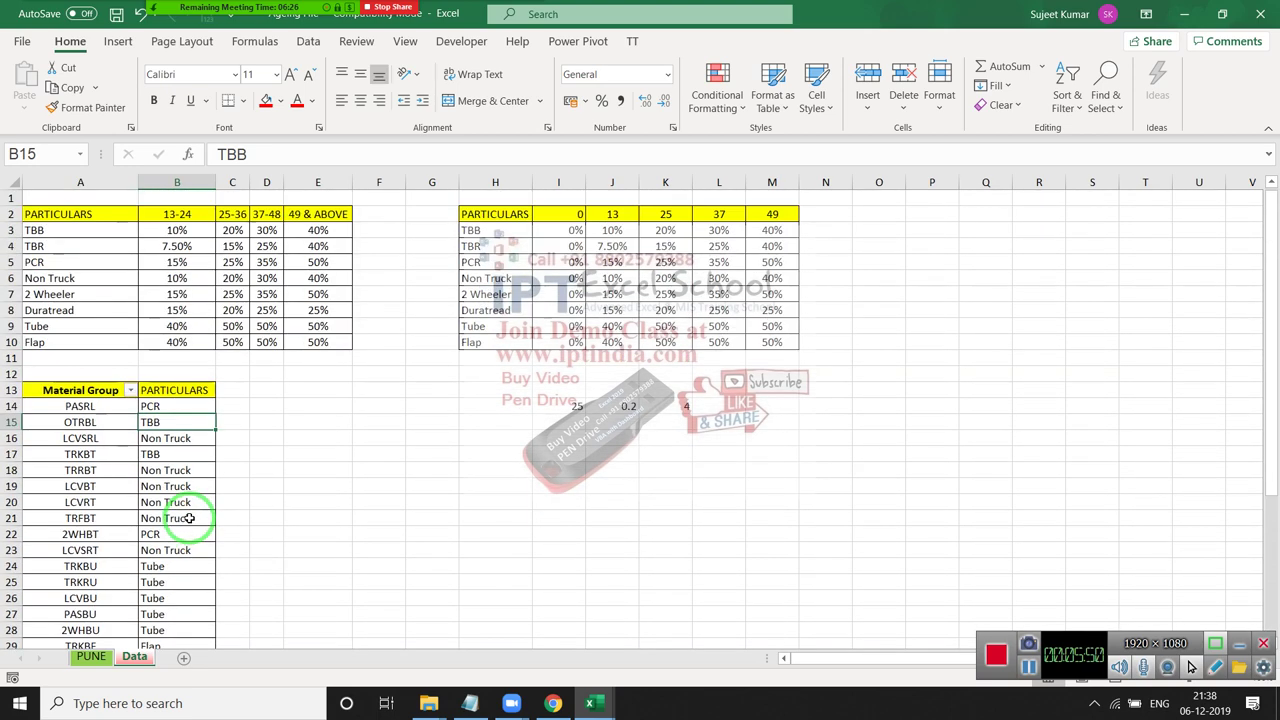
{"action": "left_click", "coordinate": [92, 657]}
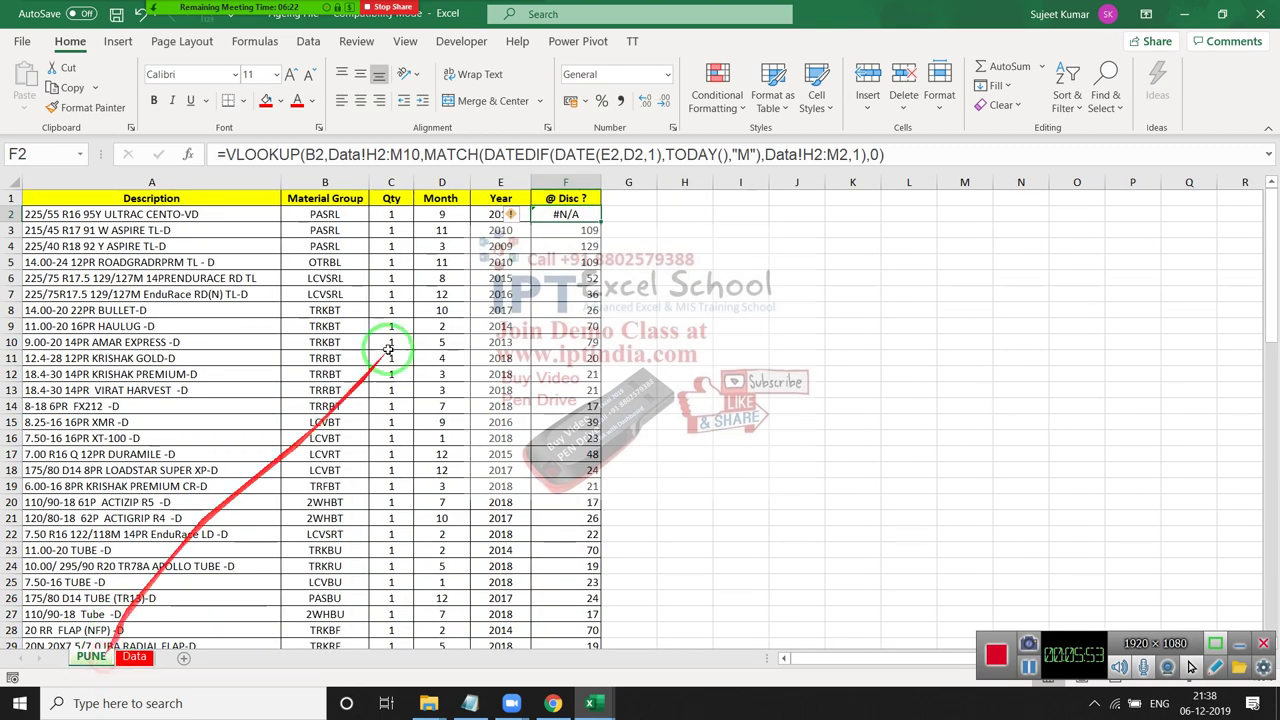
- Replace B2 in F2 with VLOOKUP(B2,Data!A13:B41,2,0) so the discount resolves to 0.5
{"action": "left_click", "coordinate": [304, 155]}
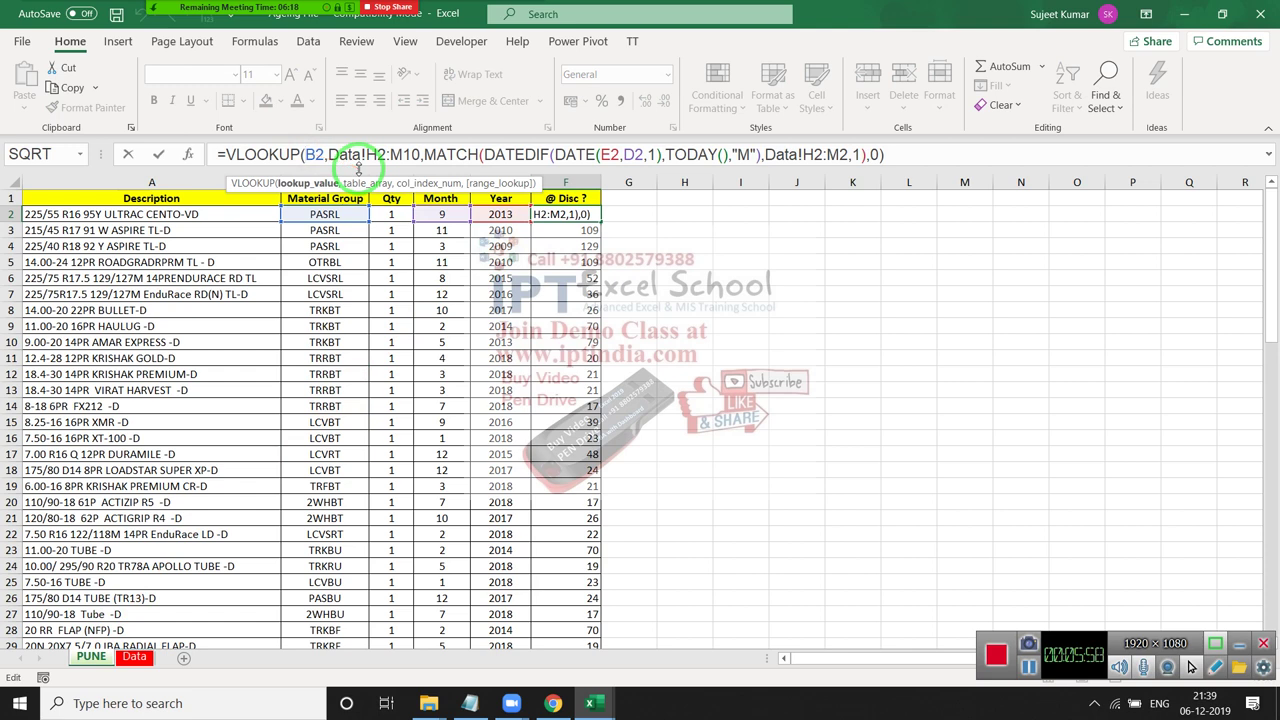
{"action": "type", "text": "VLOOKUP("}
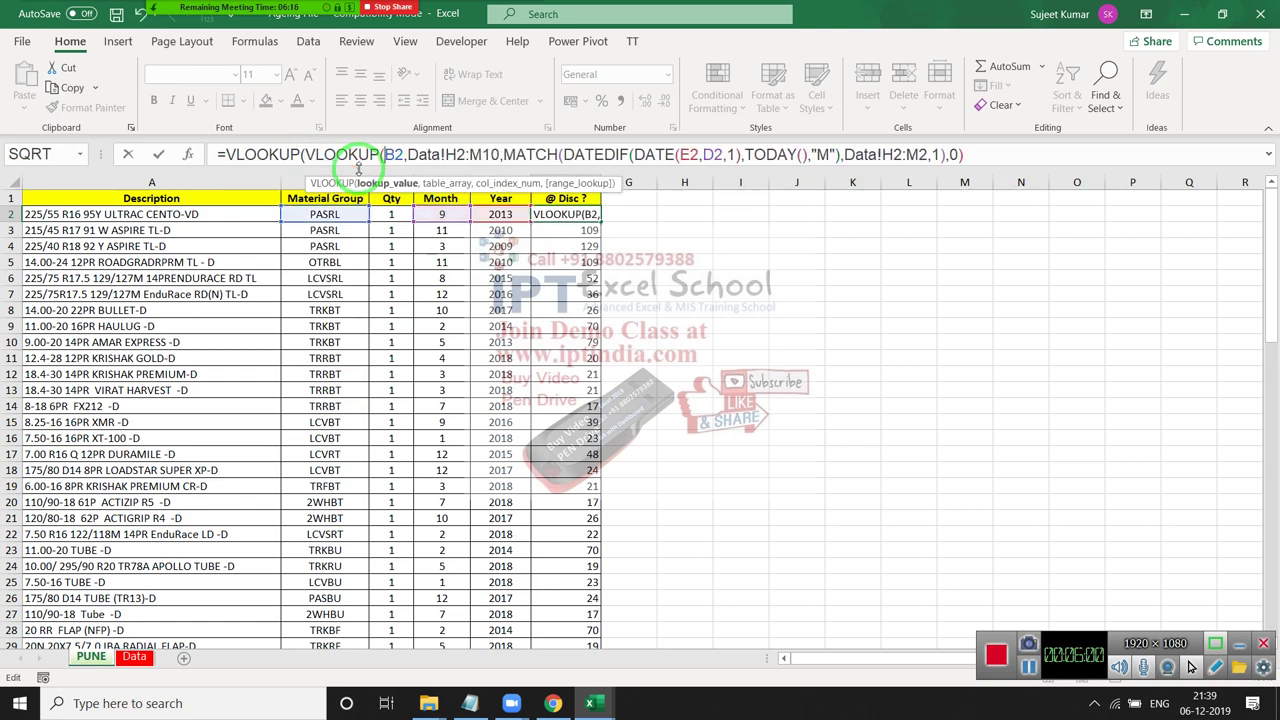
{"action": "left_click", "coordinate": [330, 214]}
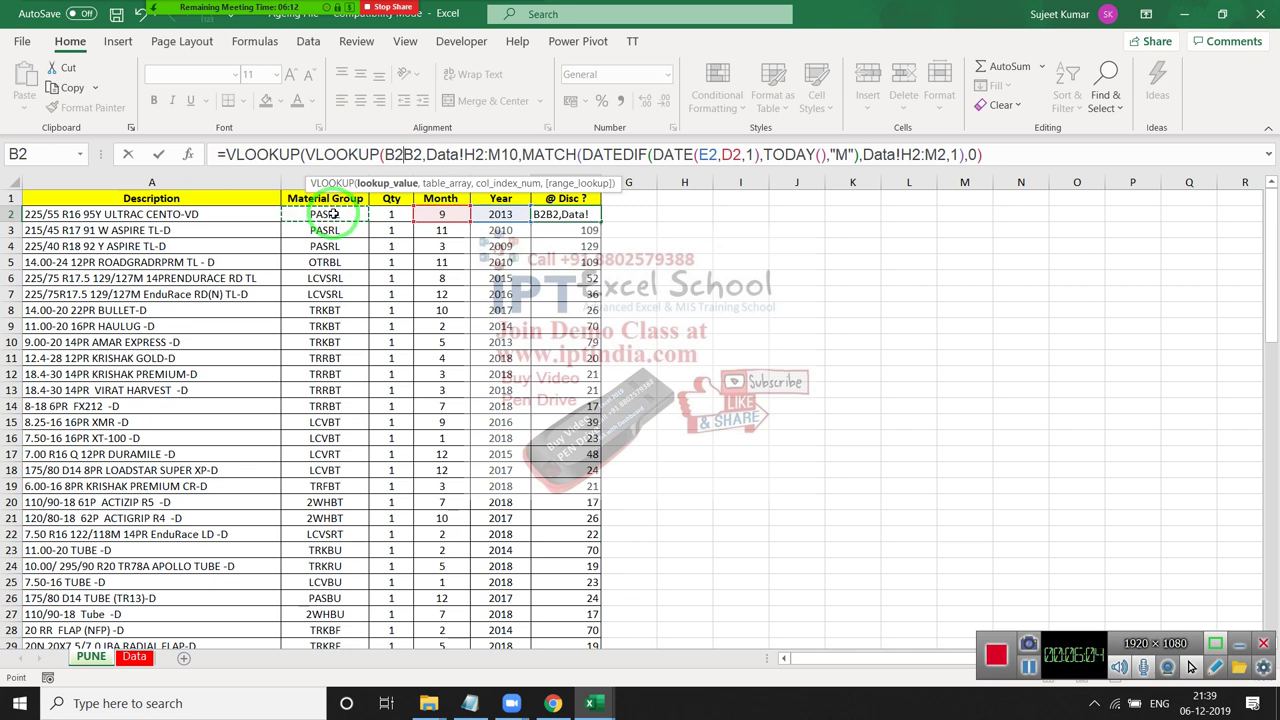
{"action": "key", "text": "Delete"}
{"action": "key", "text": "Delete"}
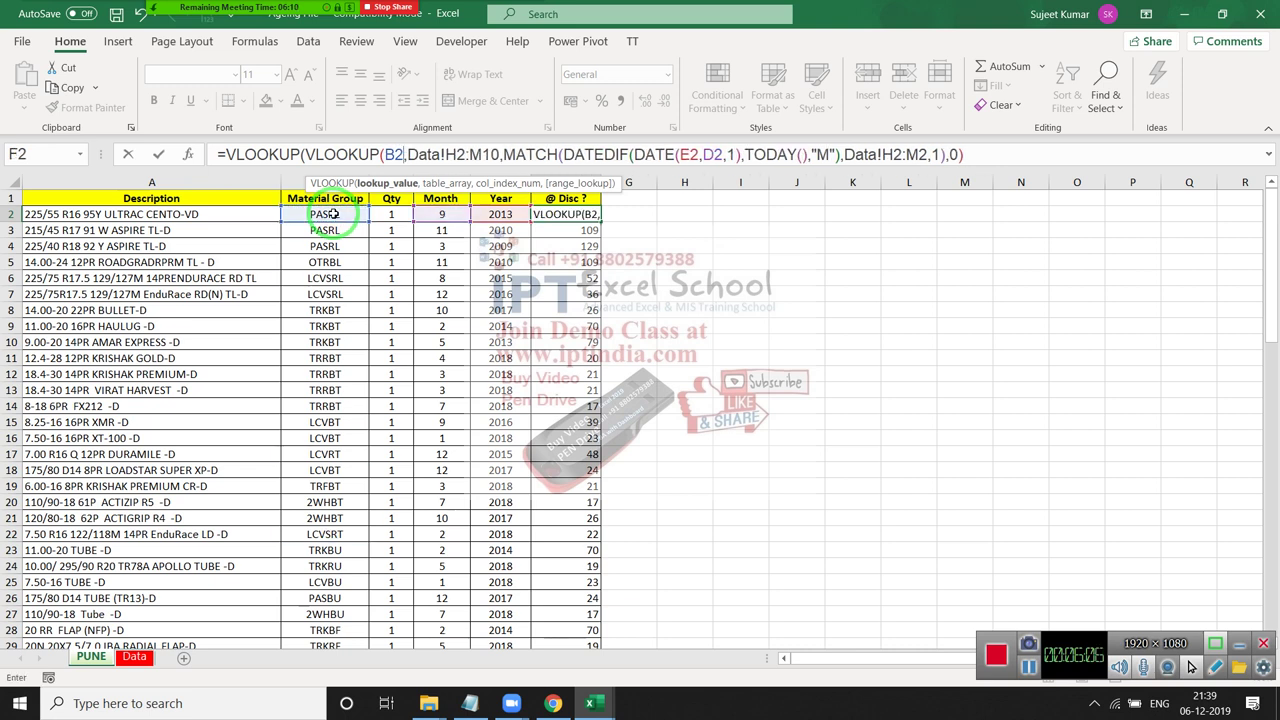
{"action": "type", "text": ","}
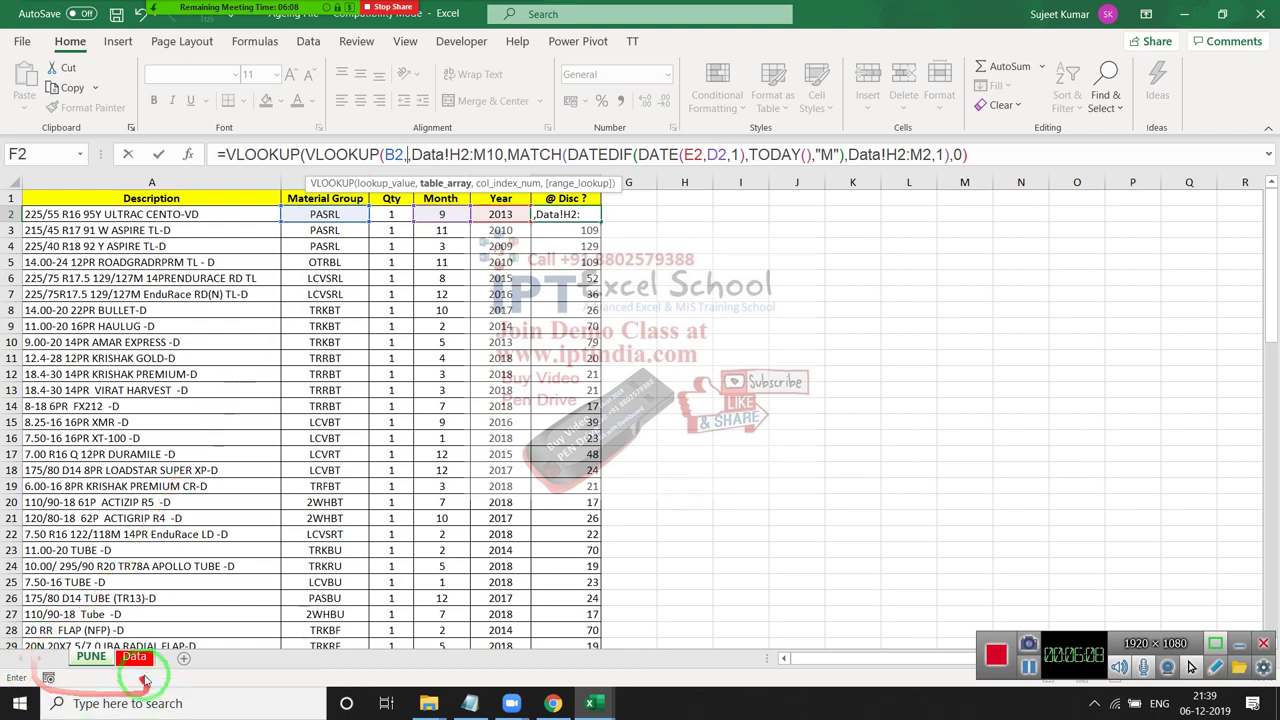
{"action": "left_click", "coordinate": [135, 660]}
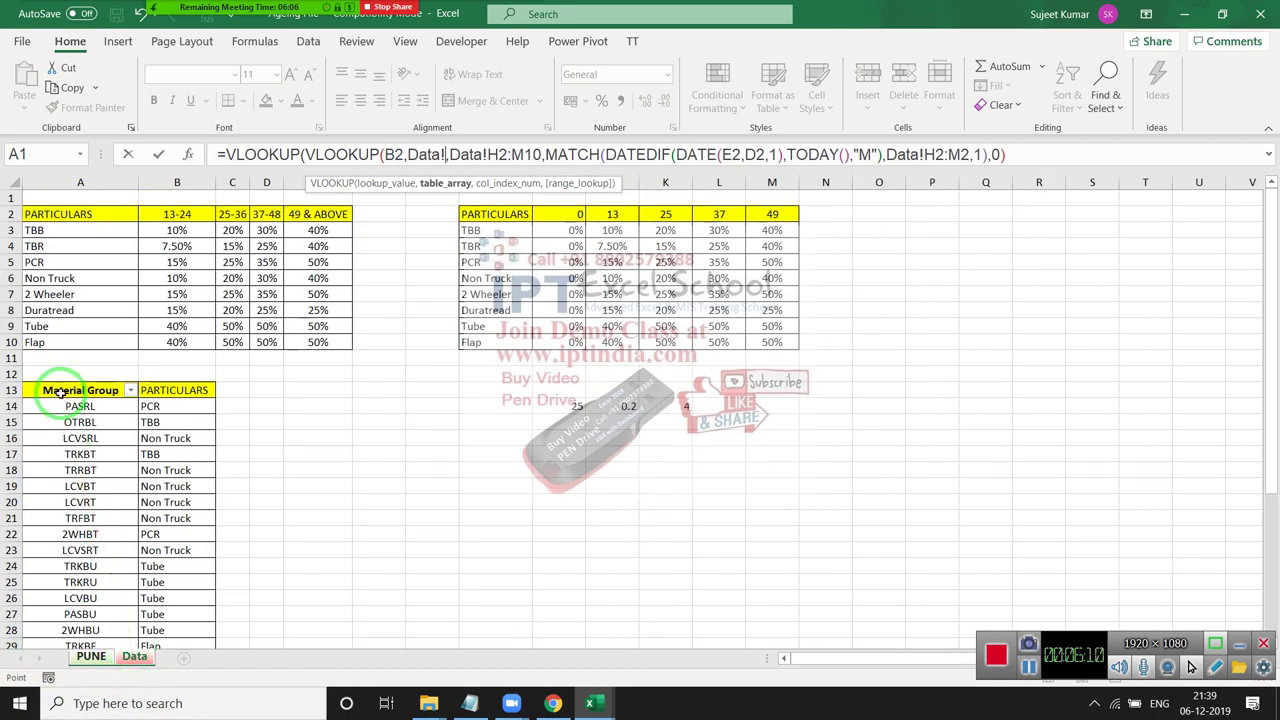
{"action": "mouse_move", "coordinate": [60, 392]}
{"action": "left_mouse_down"}
{"action": "mouse_move", "coordinate": [148, 488]}
{"action": "mouse_move", "coordinate": [161, 652]}
{"action": "mouse_move", "coordinate": [155, 610]}
{"action": "left_mouse_up"}
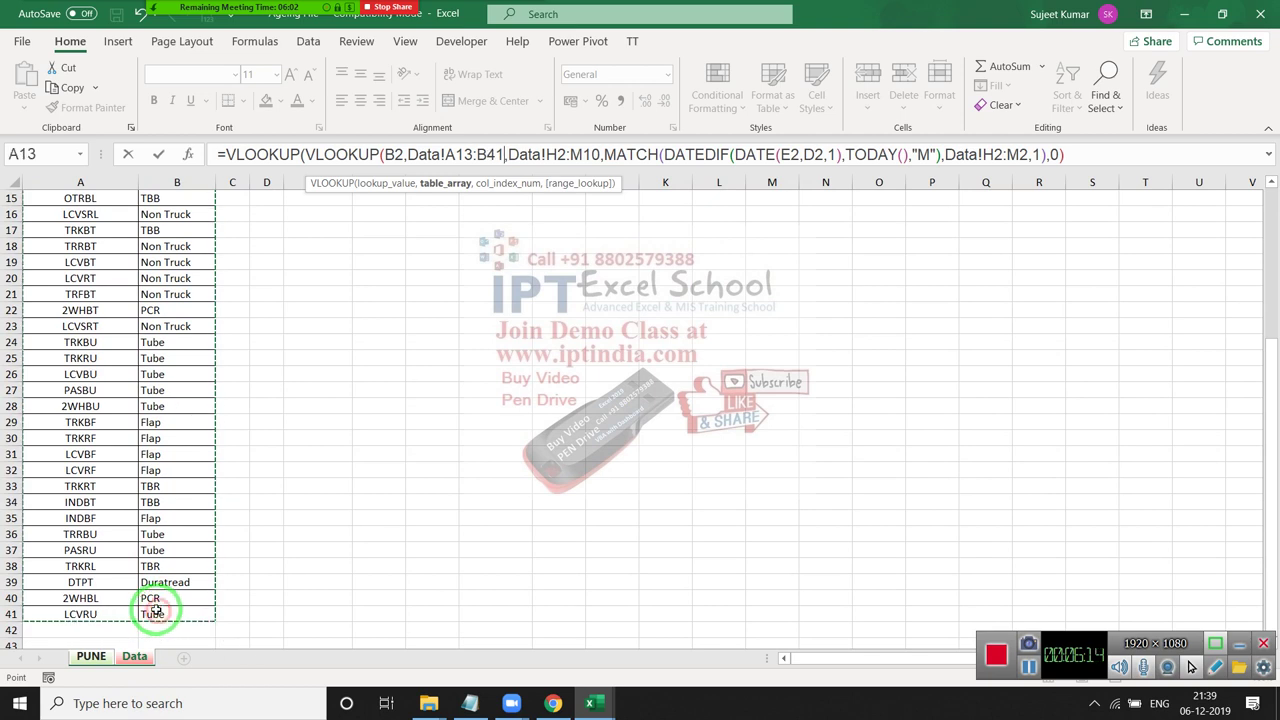
{"action": "type", "text": ",2"}
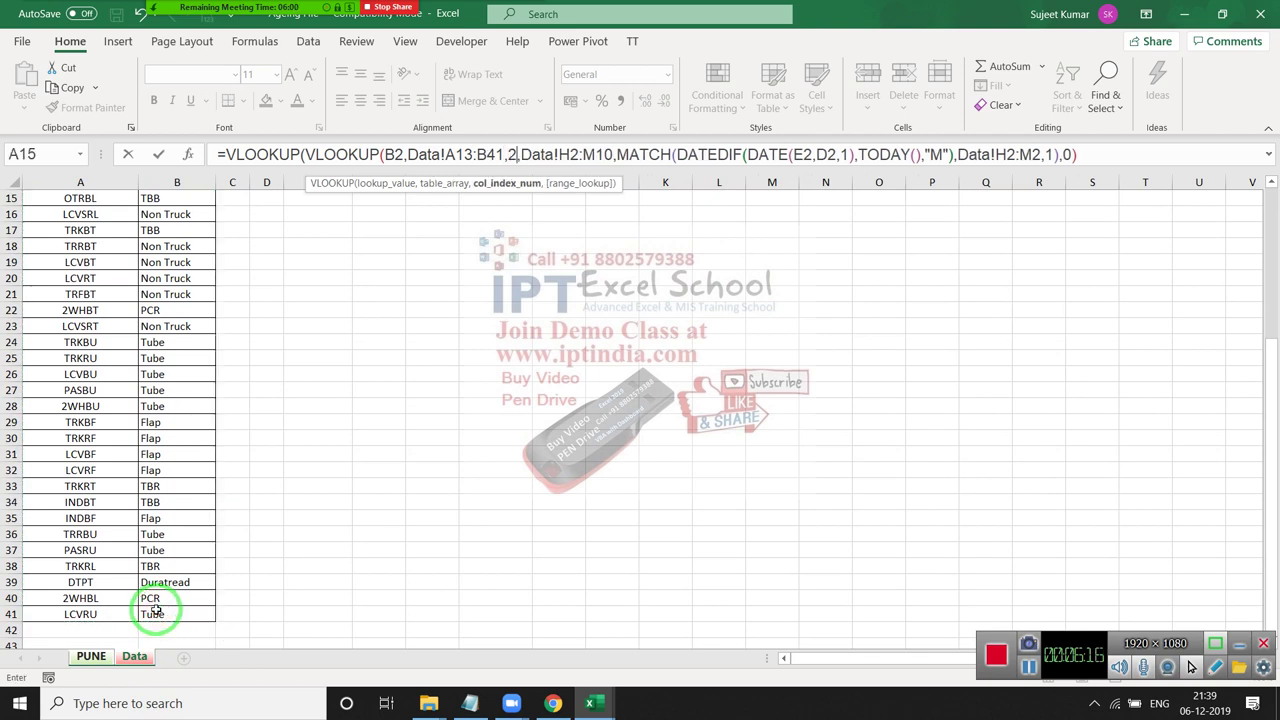
{"action": "type", "text": ",0)"}
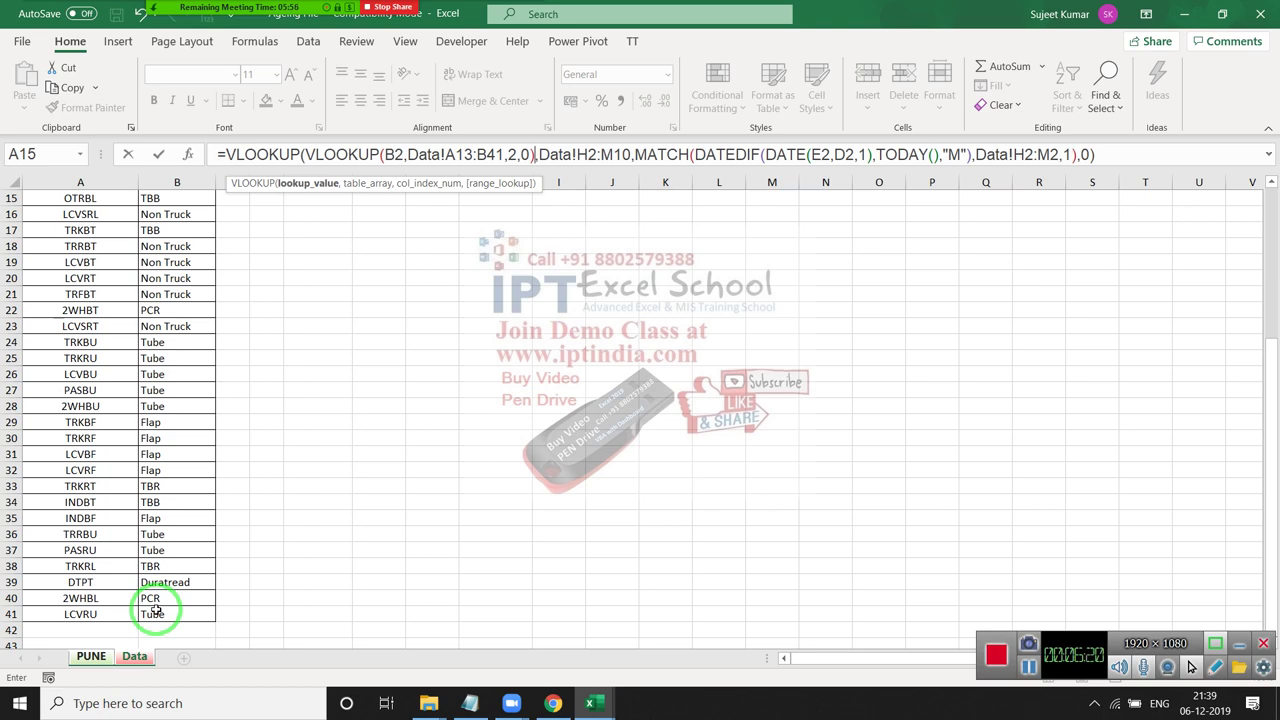
{"action": "key", "text": "Return"}
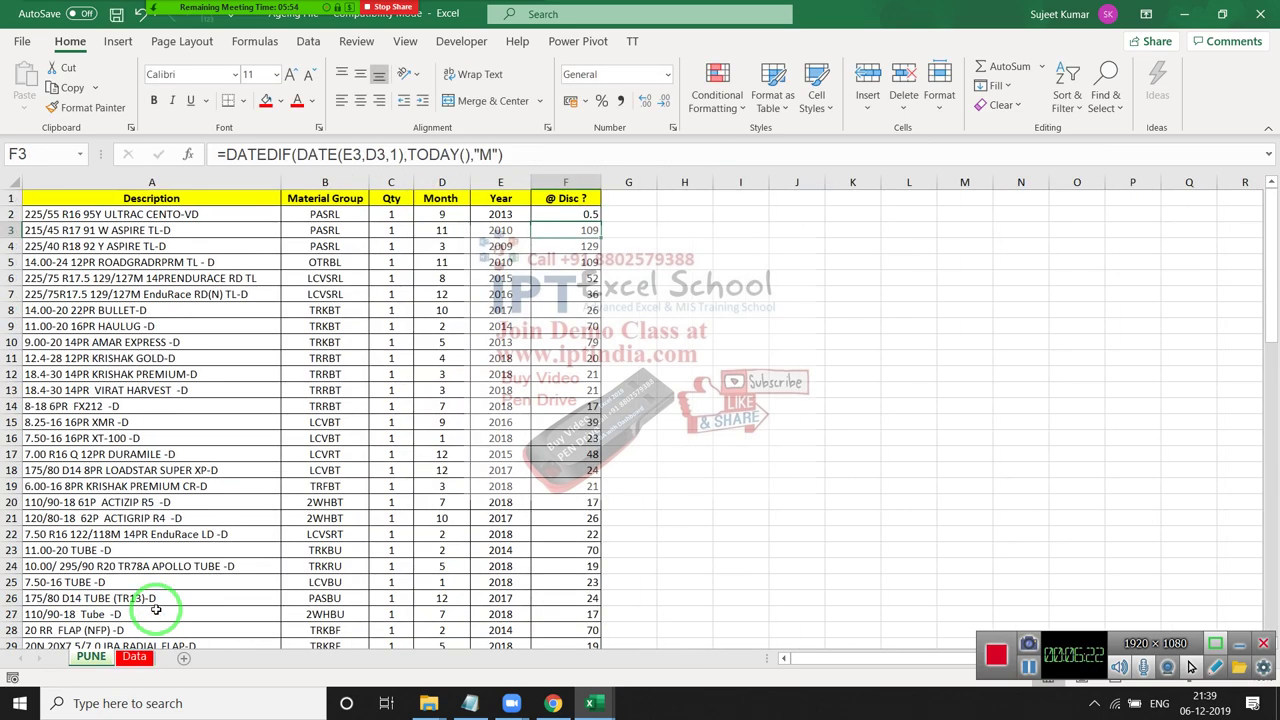
- Apply Percent Style to F2 so it reads 50%, then save the workbook
{"action": "key", "text": "Up"}
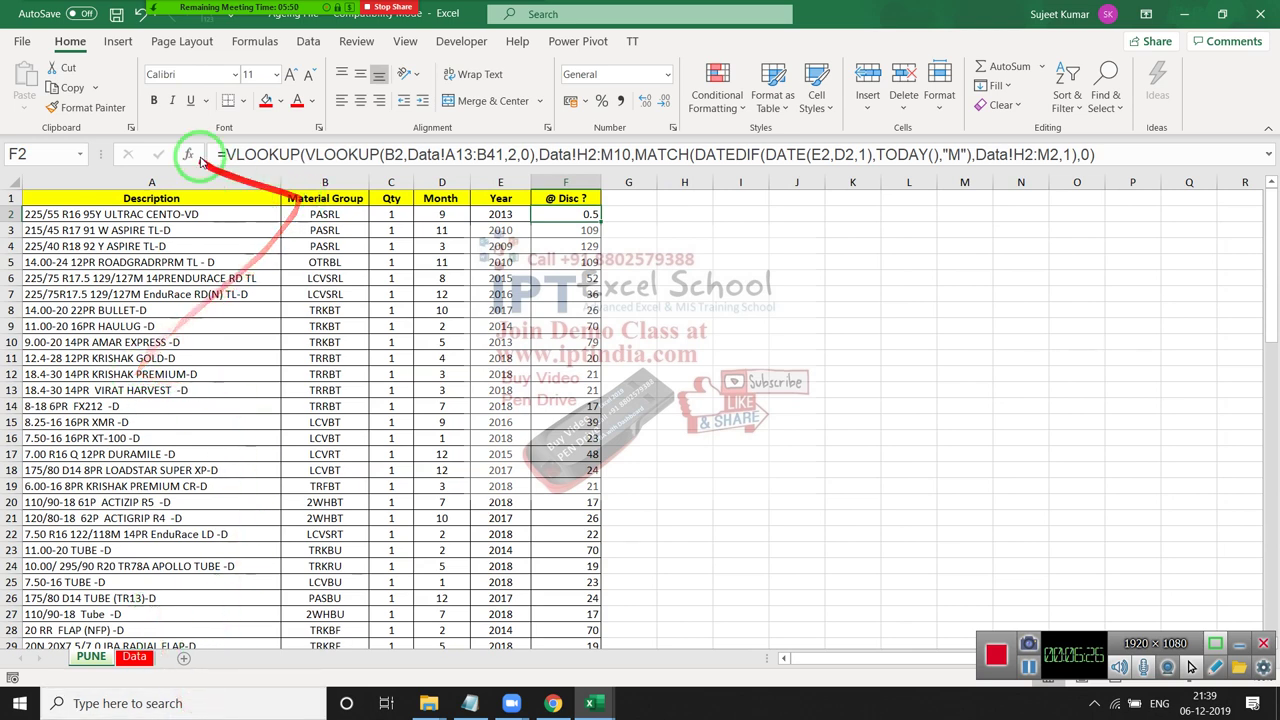
{"action": "left_click", "coordinate": [601, 101]}
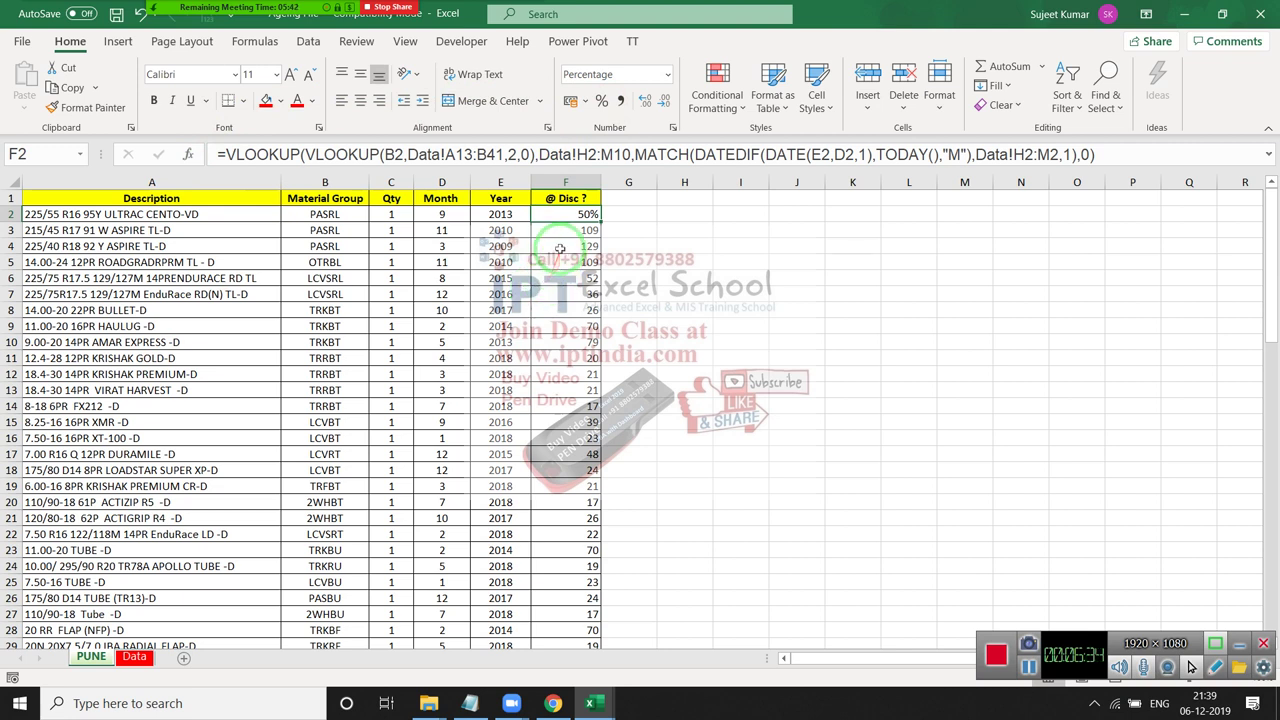
{"action": "left_click", "coordinate": [116, 14]}
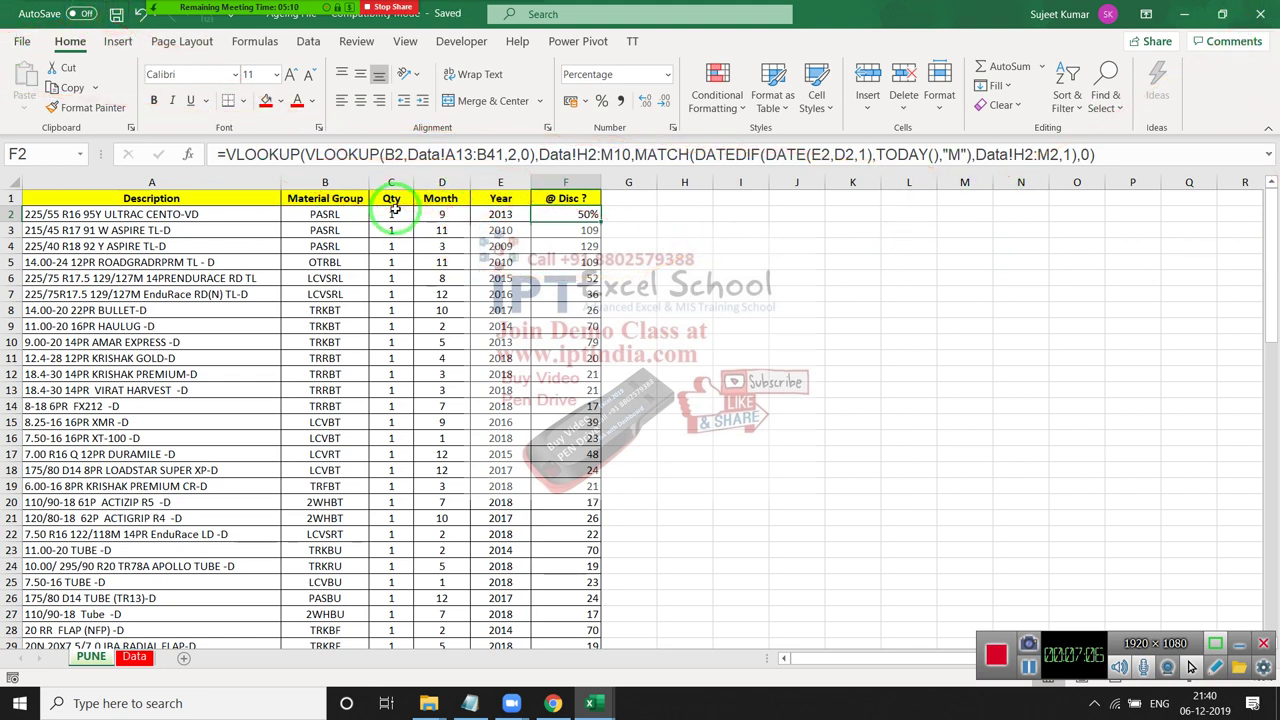
- On the Data sheet, highlight the H2:M10 discount table and the B2:E2 month-range headings
{"action": "left_click", "coordinate": [143, 658]}
{"action": "scroll", "coordinate": [171, 563], "scroll_direction": "up", "scroll_amount": 5}
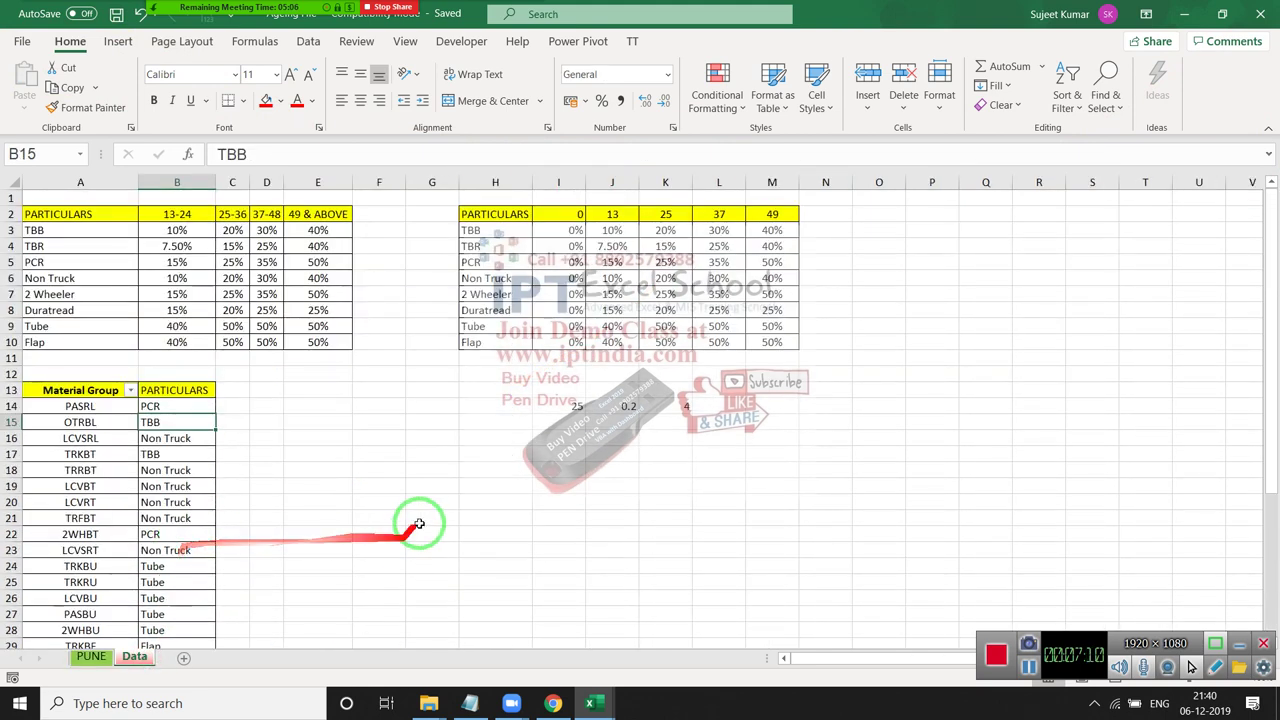
{"action": "left_click_drag", "start_coordinate": [455, 215], "coordinate": [790, 358]}
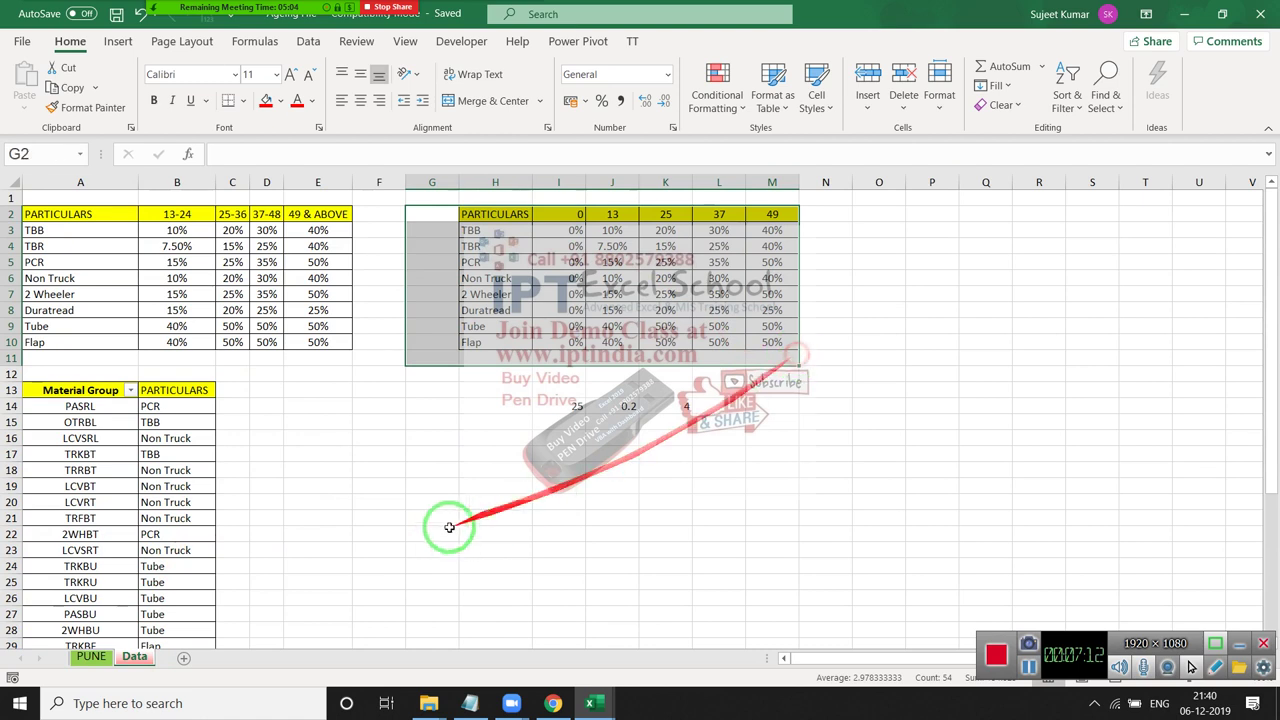
{"action": "left_click_drag", "start_coordinate": [438, 531], "coordinate": [447, 430]}
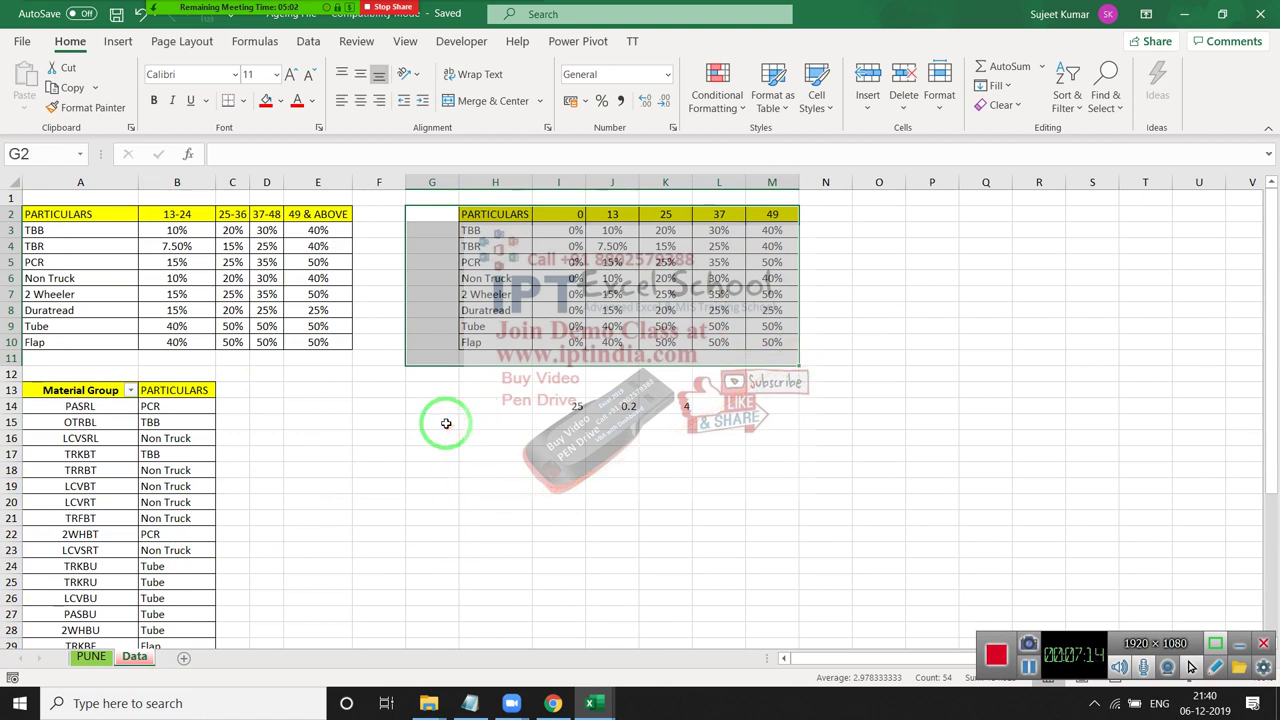
{"action": "left_click", "coordinate": [443, 442]}
{"action": "left_click_drag", "start_coordinate": [505, 214], "coordinate": [786, 342]}
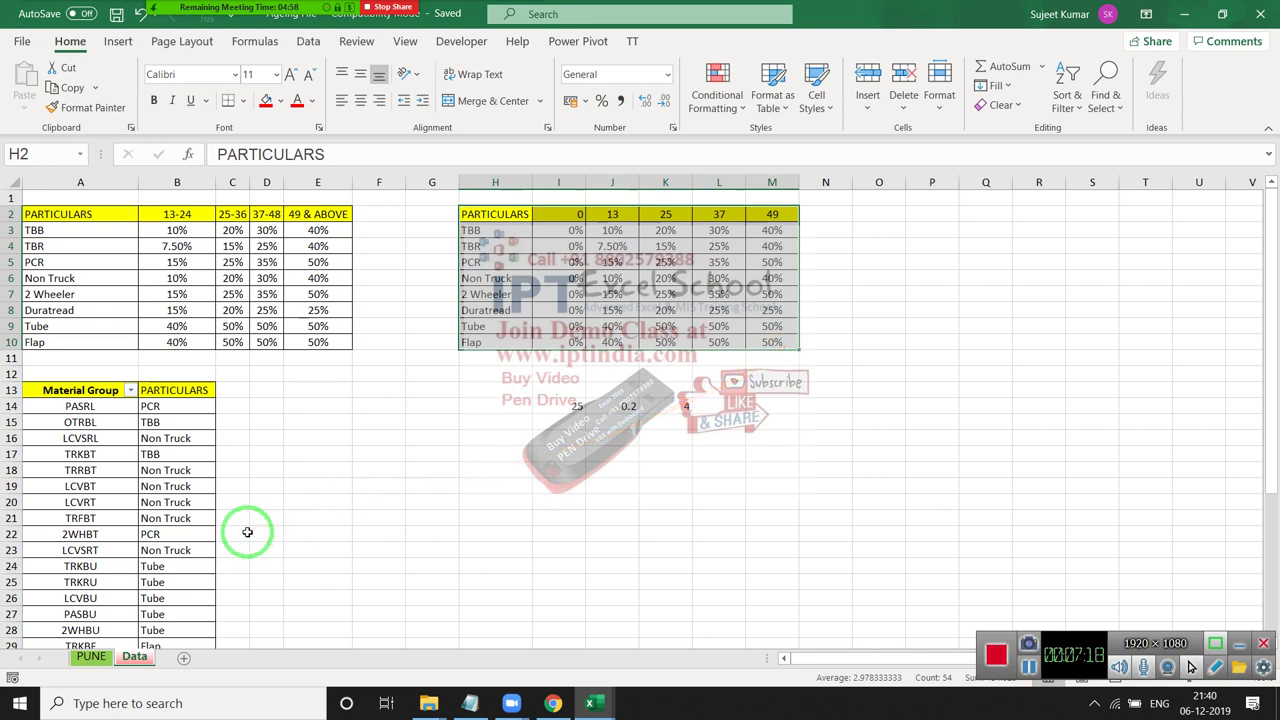
{"action": "left_click", "coordinate": [623, 532]}
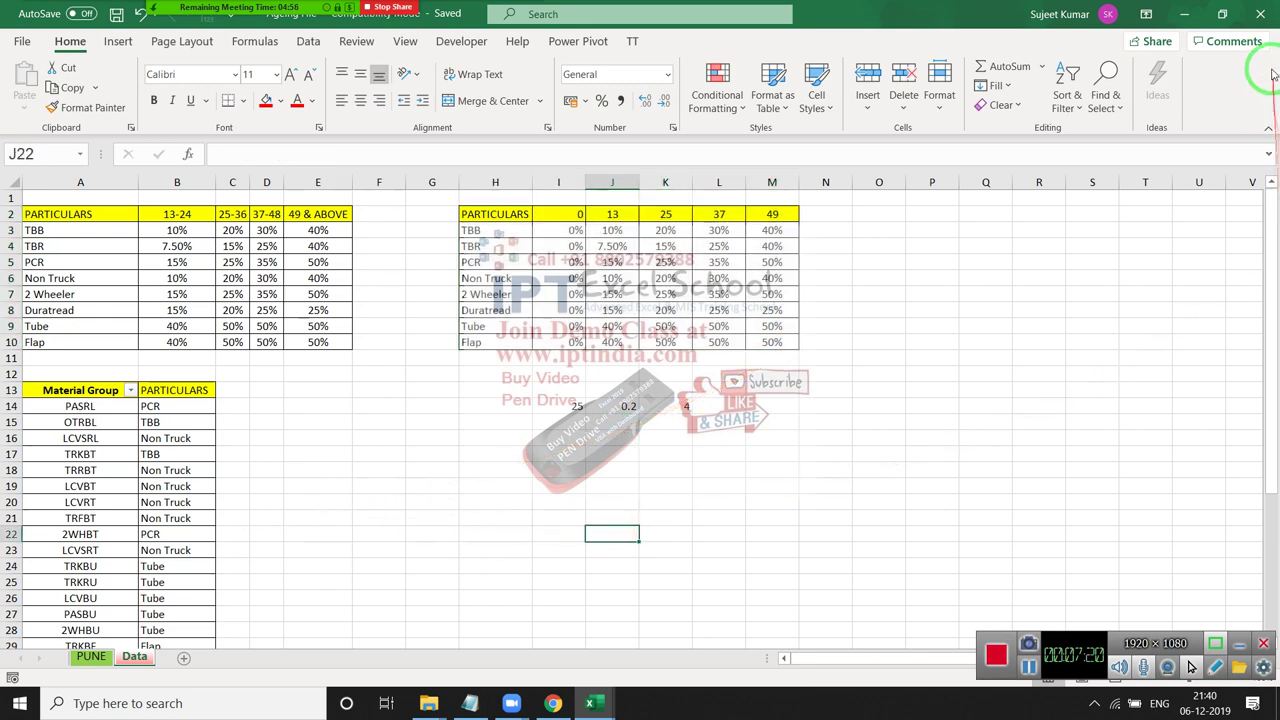
{"action": "left_click", "coordinate": [180, 214]}
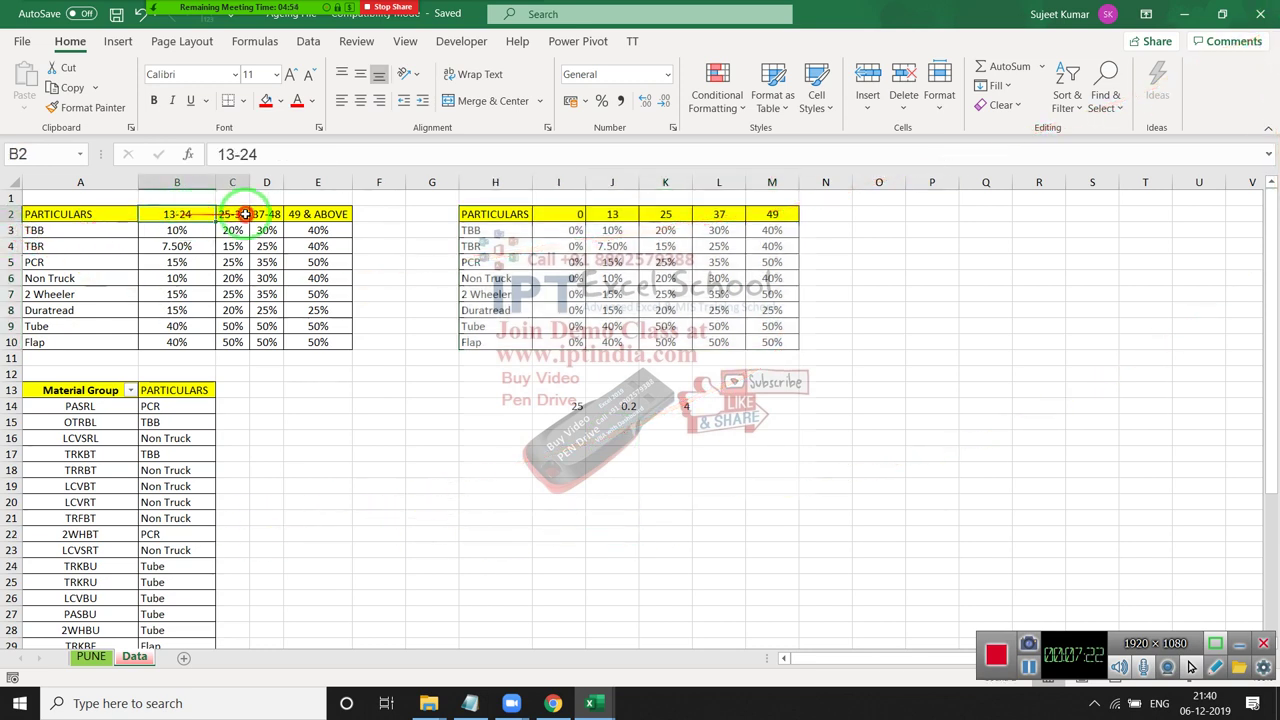
{"action": "left_click_drag", "start_coordinate": [245, 214], "coordinate": [287, 214]}
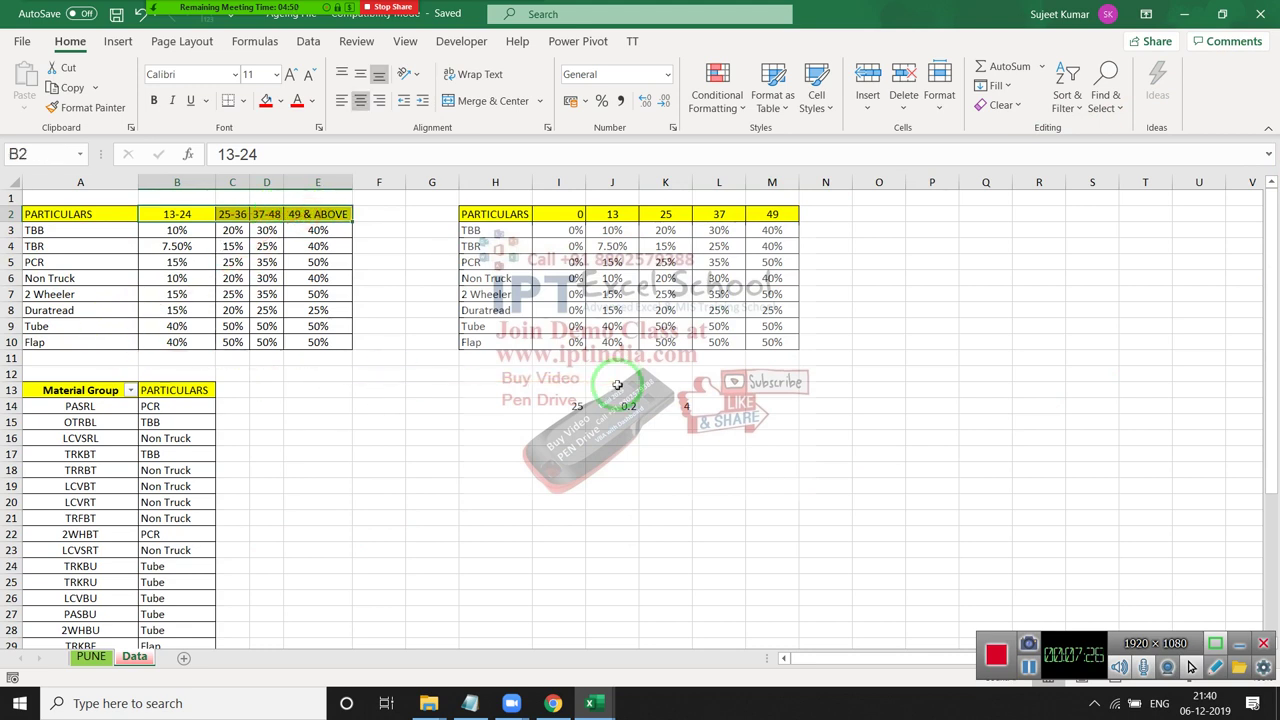
- Close Excel and start a Gmail reply to the 'Ageing file and discount structure file' email
{"action": "left_click", "coordinate": [1268, 18]}
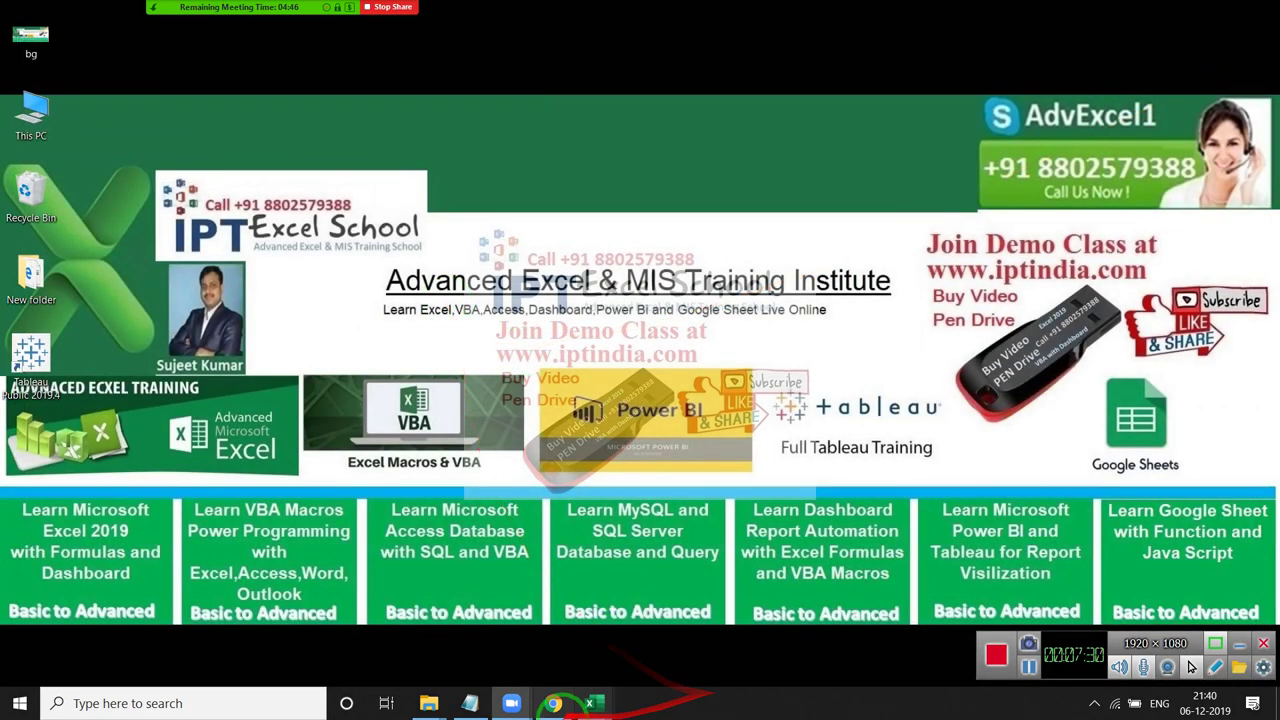
{"action": "left_click", "coordinate": [553, 703]}
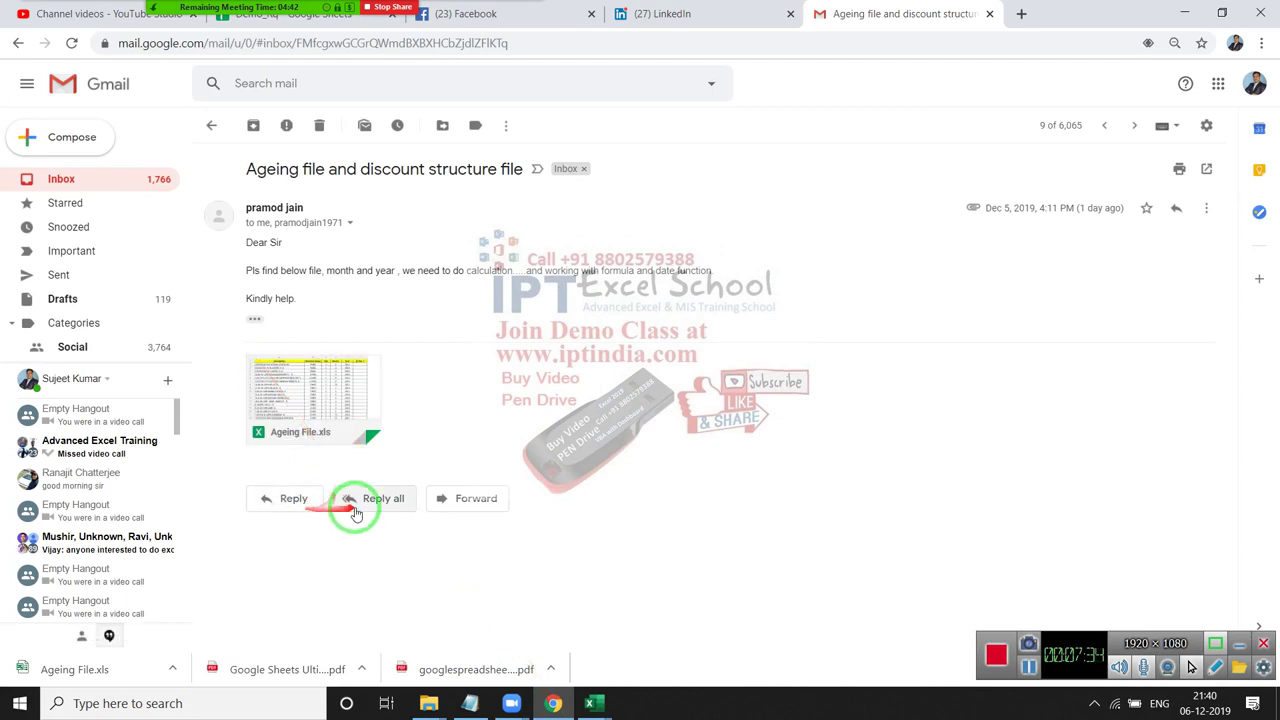
{"action": "left_click", "coordinate": [302, 503]}
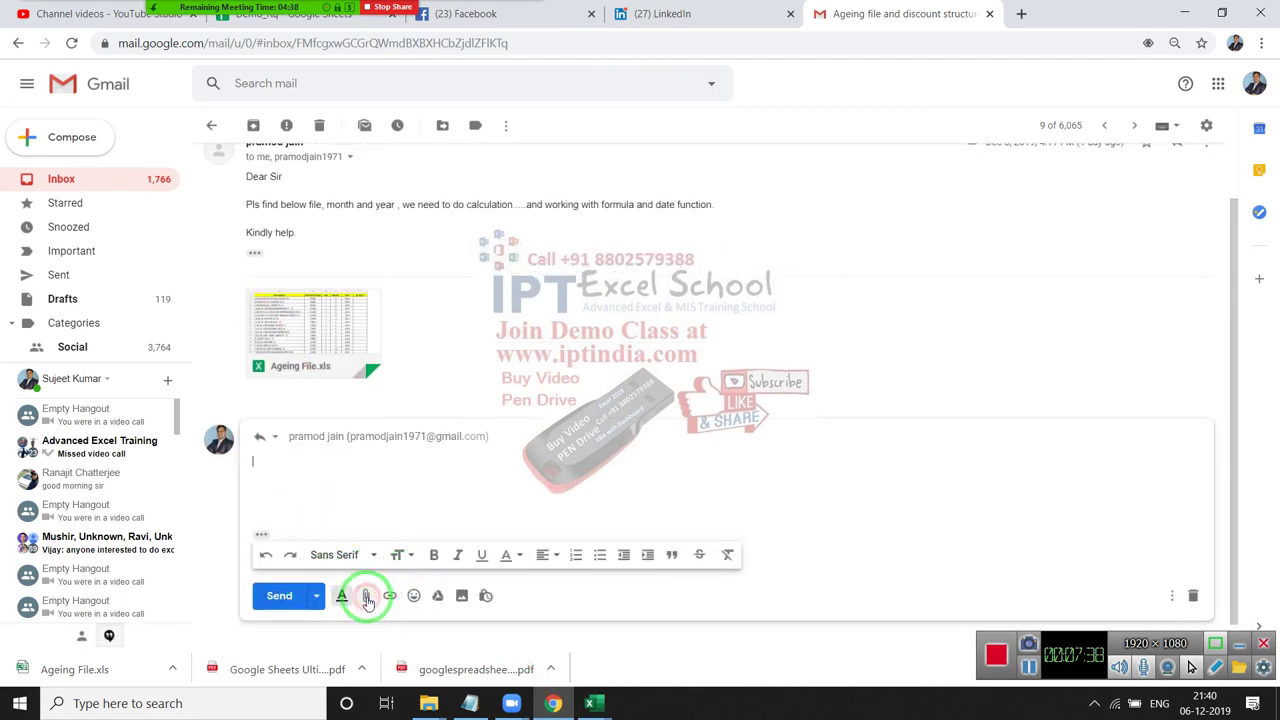
- Attach Ageing File.xls from Downloads to the reply and send it
{"action": "left_click", "coordinate": [367, 597]}
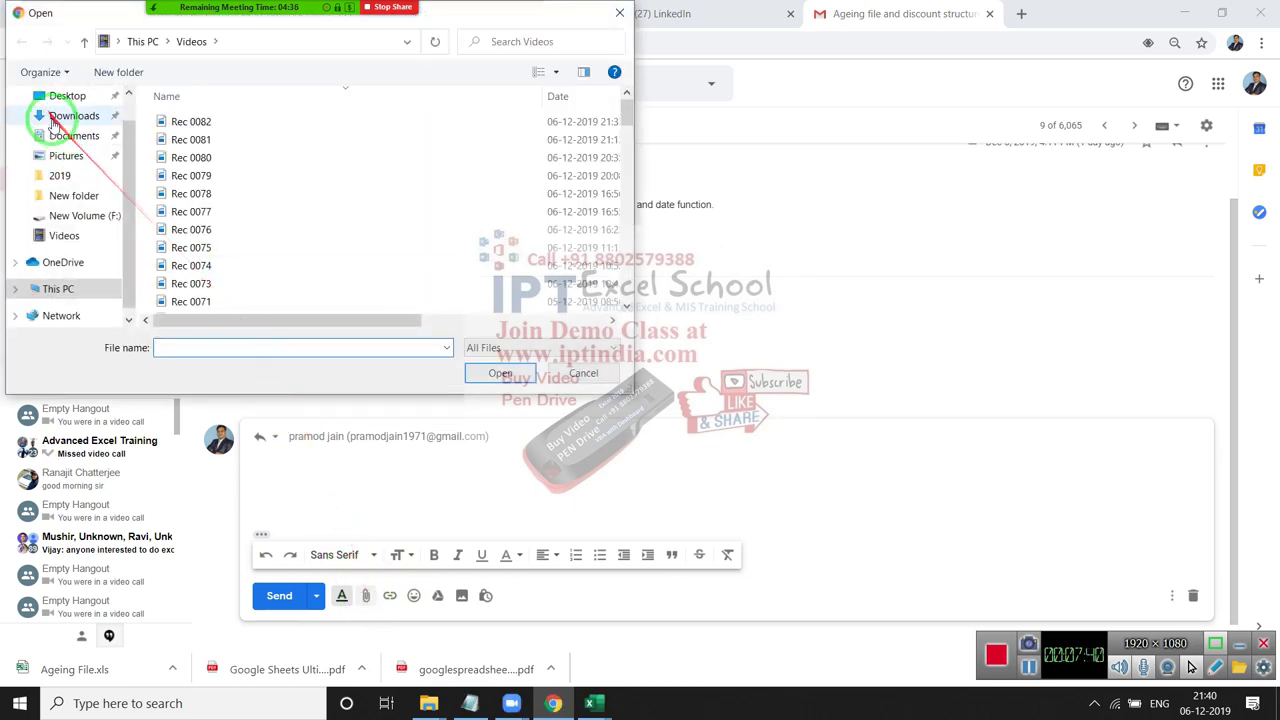
{"action": "left_click", "coordinate": [66, 135]}
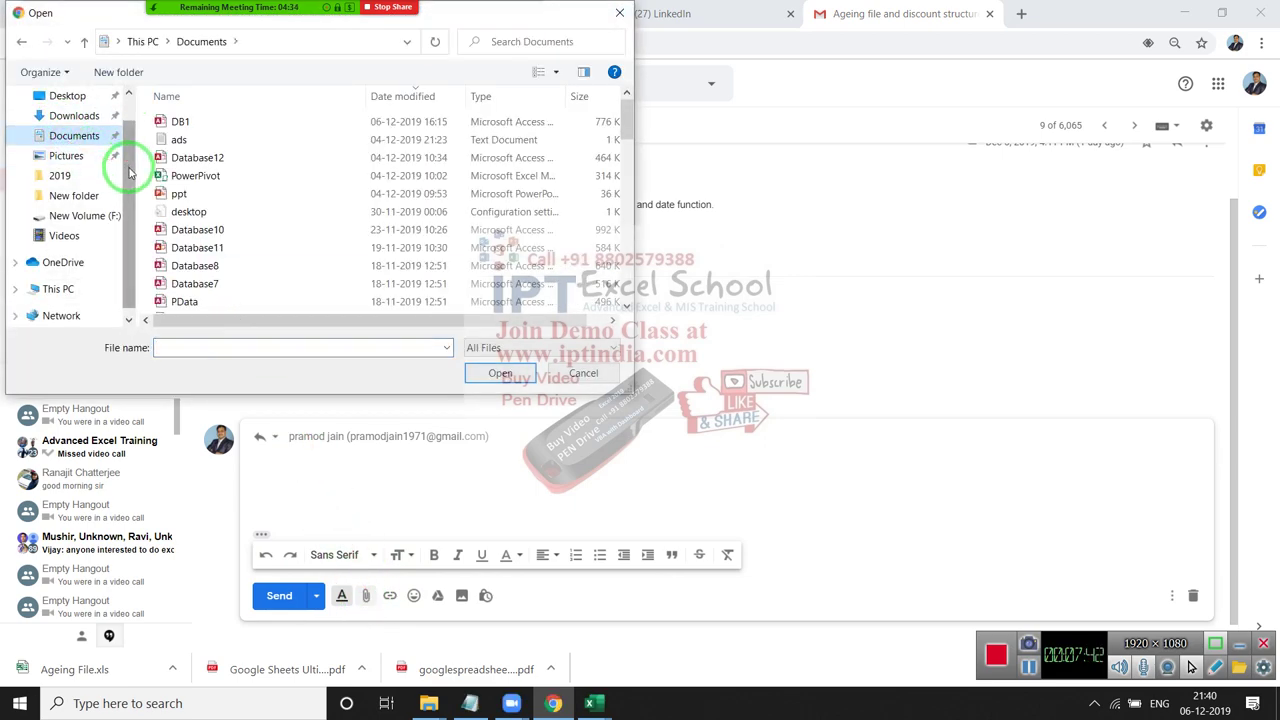
{"action": "left_click", "coordinate": [74, 116]}
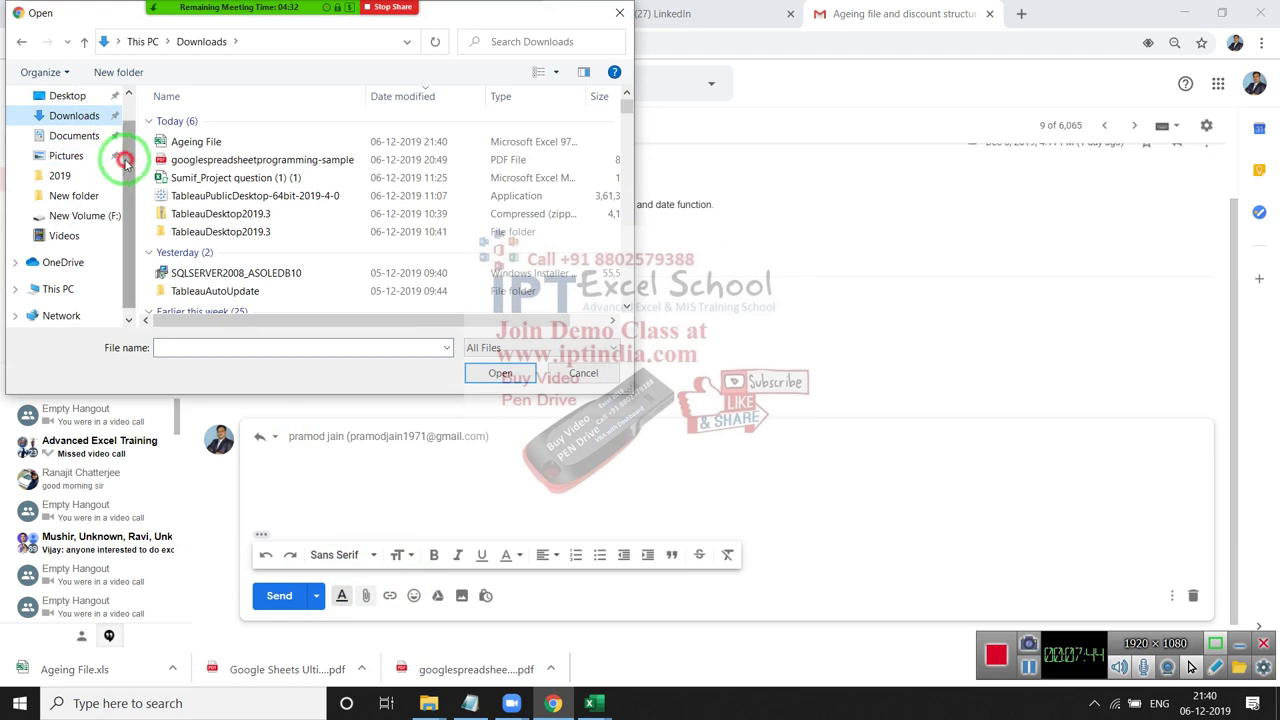
{"action": "left_click_drag", "start_coordinate": [129, 148], "coordinate": [132, 130]}
{"action": "left_click", "coordinate": [80, 129]}
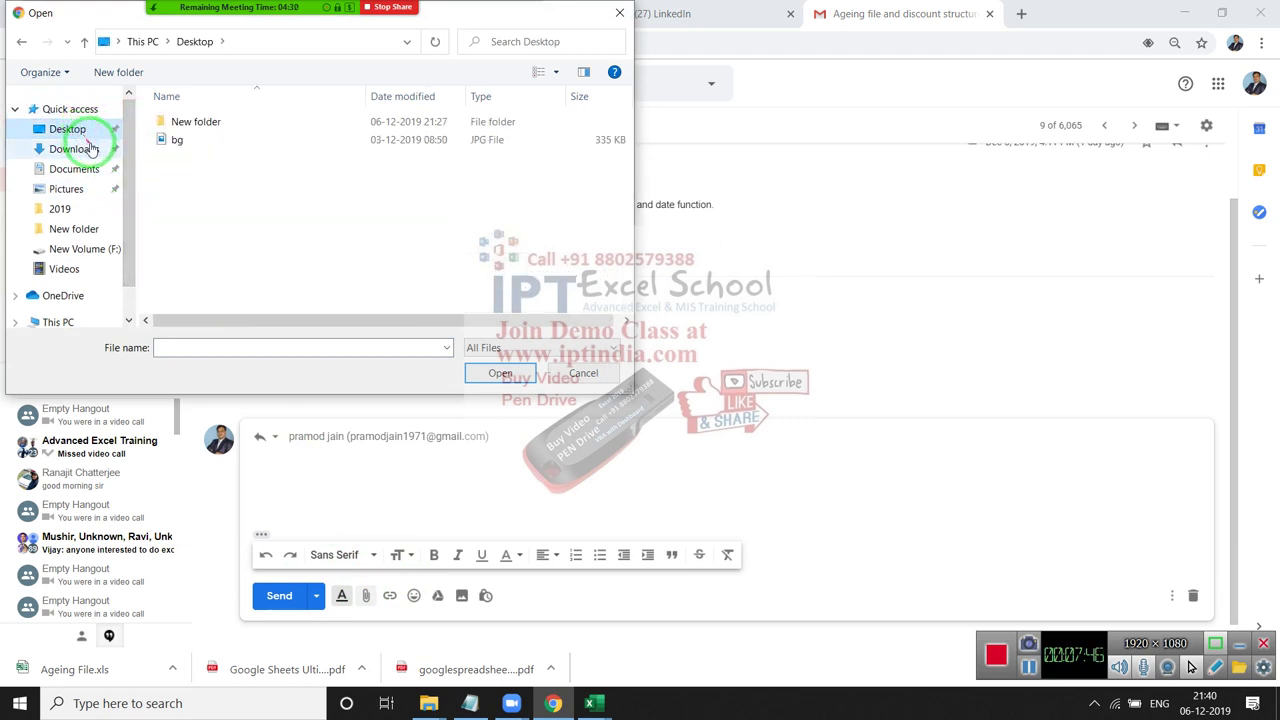
{"action": "left_click", "coordinate": [200, 130]}
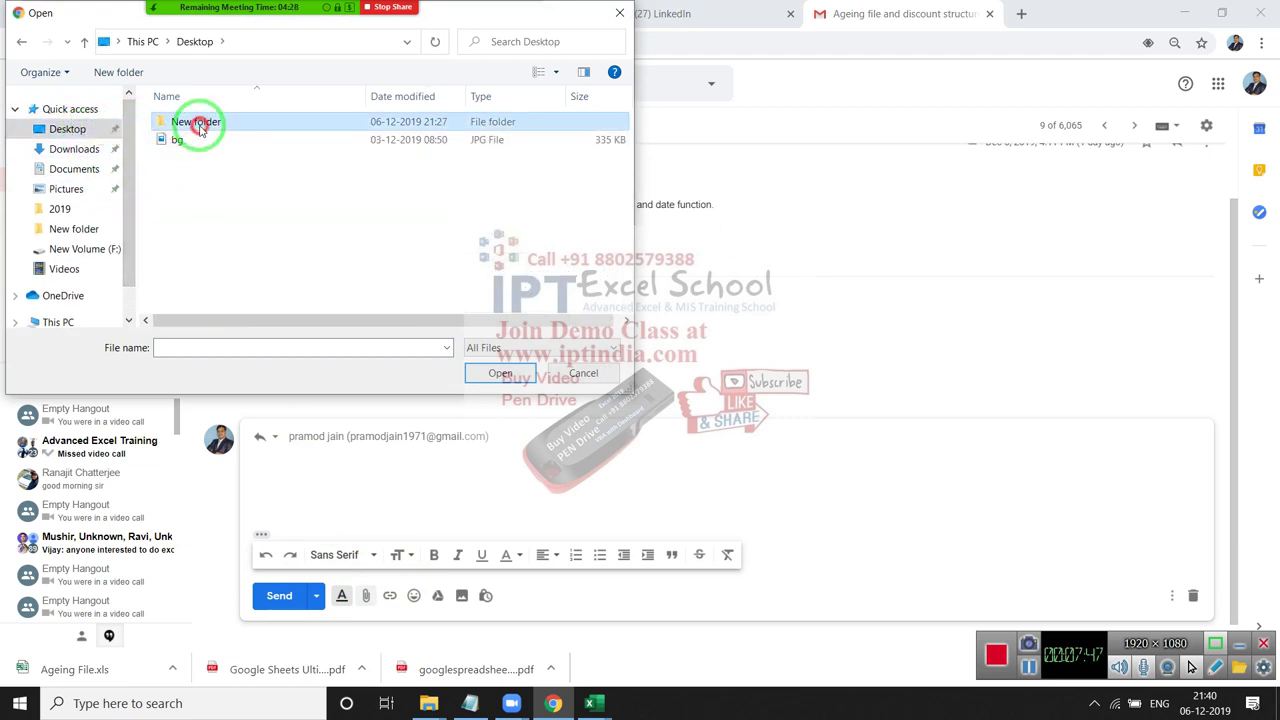
{"action": "left_click", "coordinate": [74, 170]}
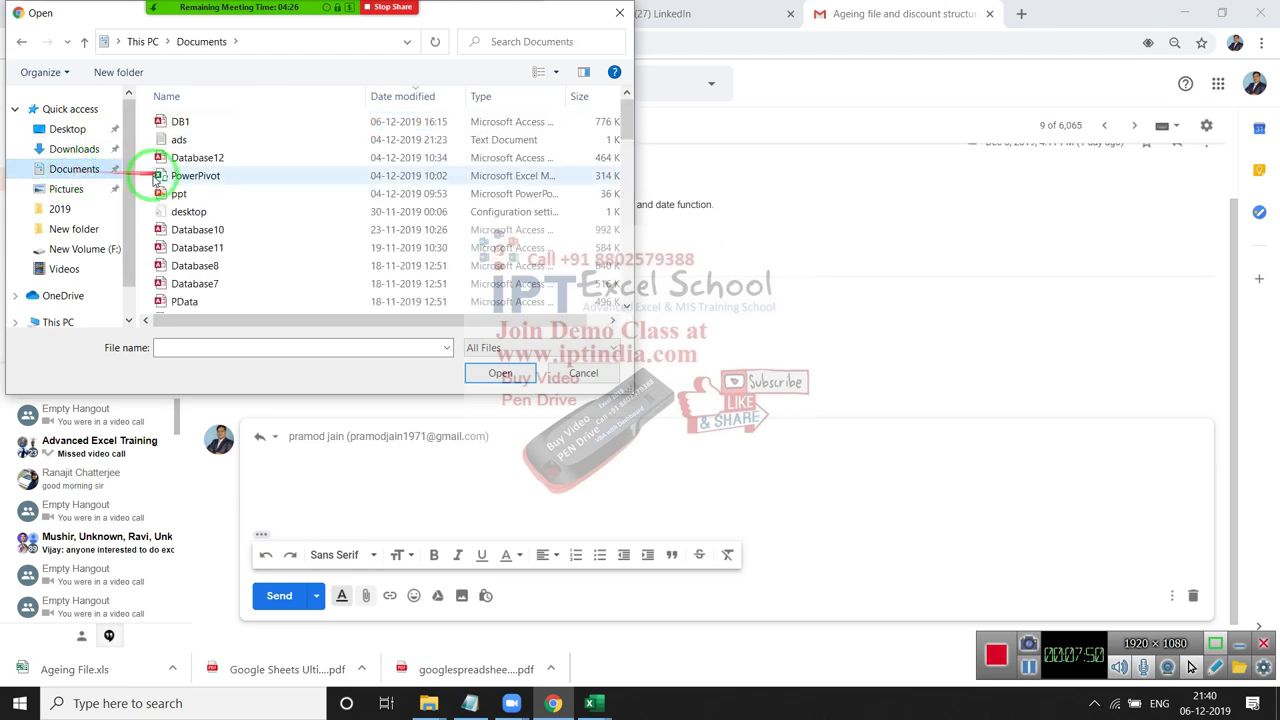
{"action": "mouse_move", "coordinate": [625, 112]}
{"action": "left_mouse_down"}
{"action": "mouse_move", "coordinate": [620, 290]}
{"action": "mouse_move", "coordinate": [627, 260]}
{"action": "left_mouse_up"}
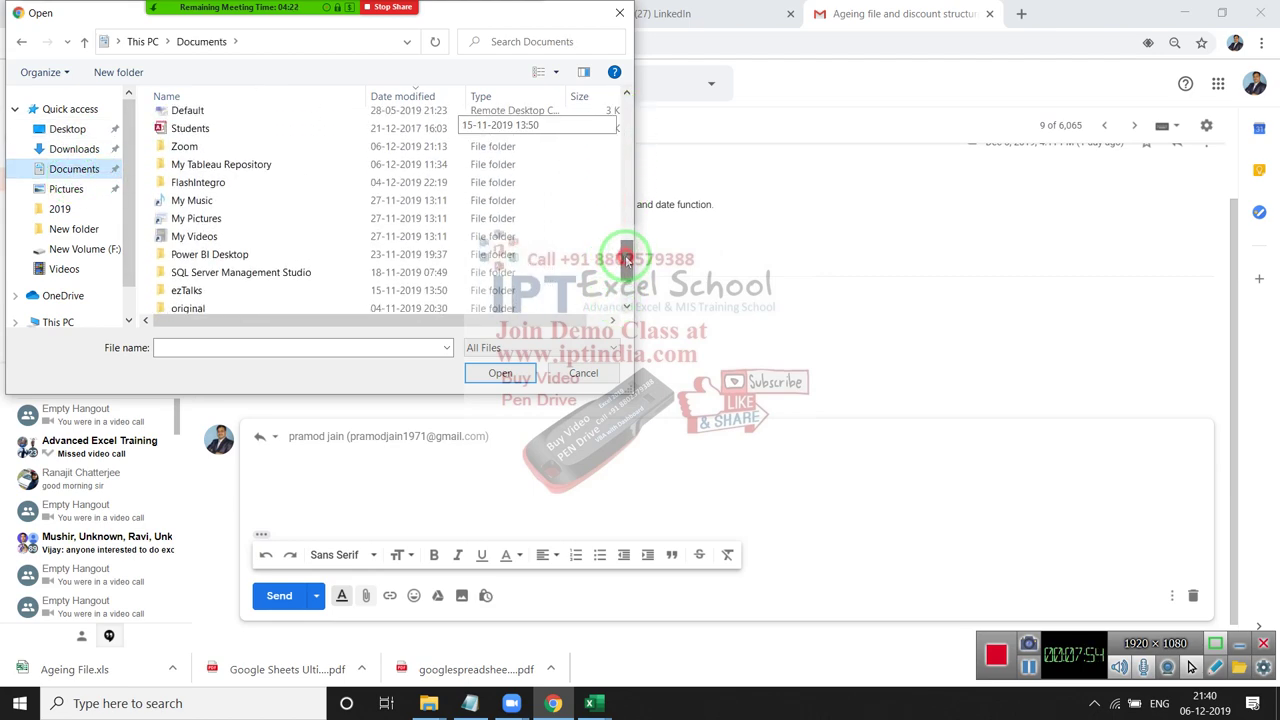
{"action": "left_click", "coordinate": [80, 148]}
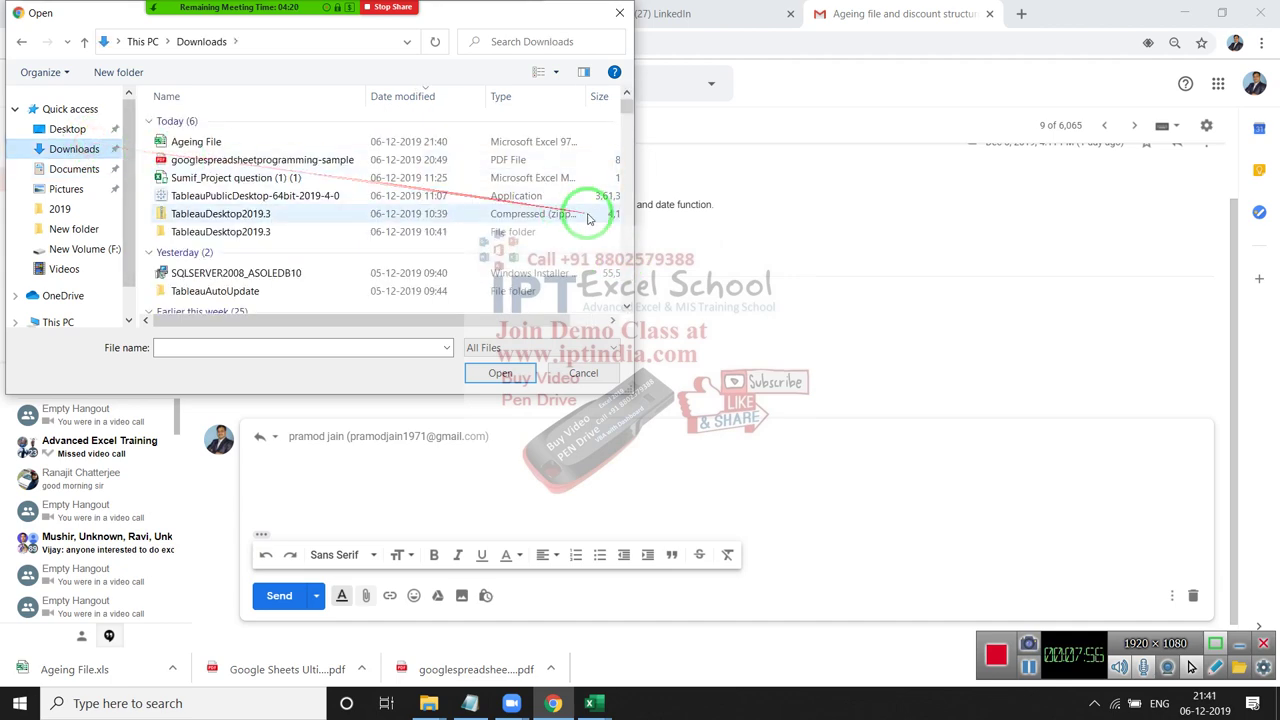
{"action": "double_click", "coordinate": [268, 141]}
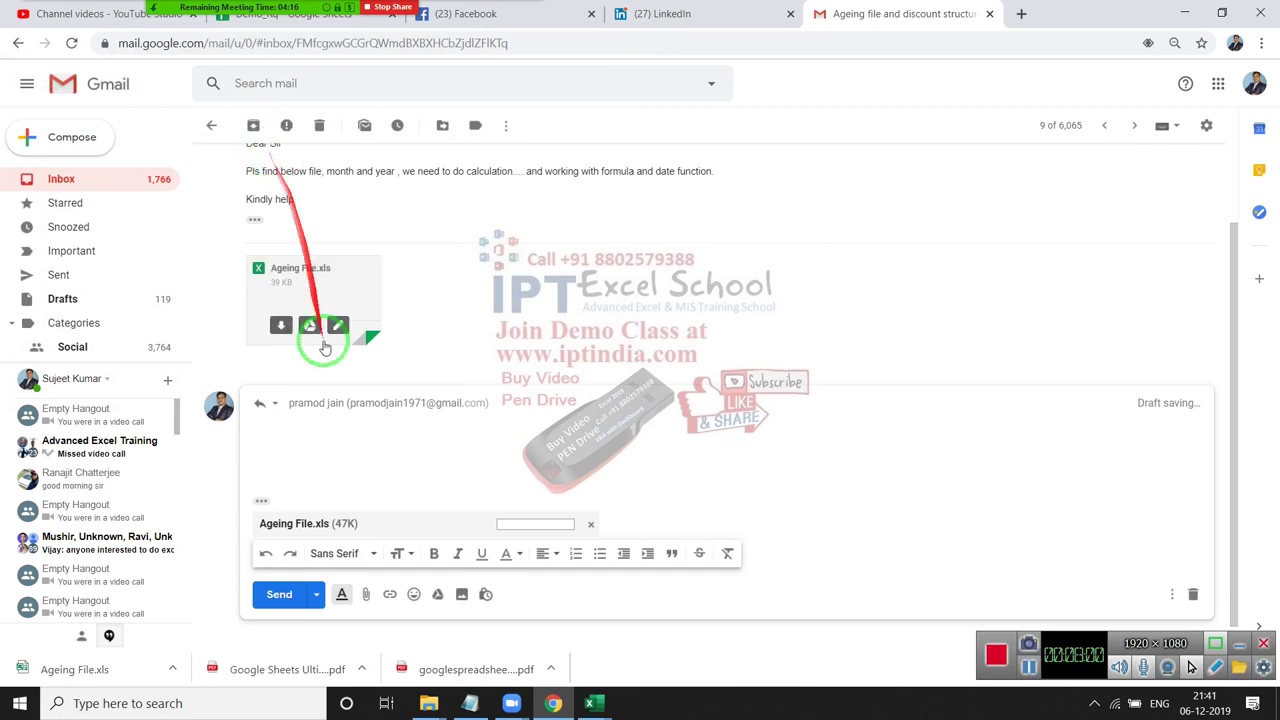
{"action": "left_click", "coordinate": [300, 595]}
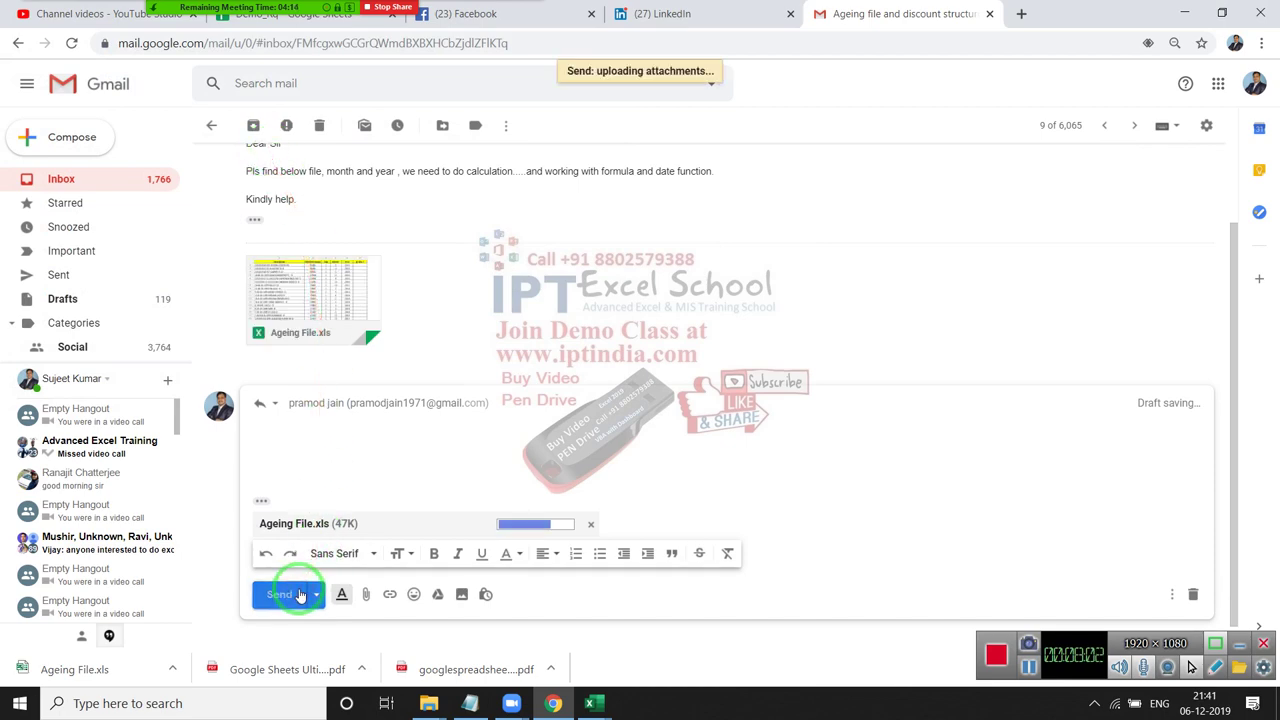